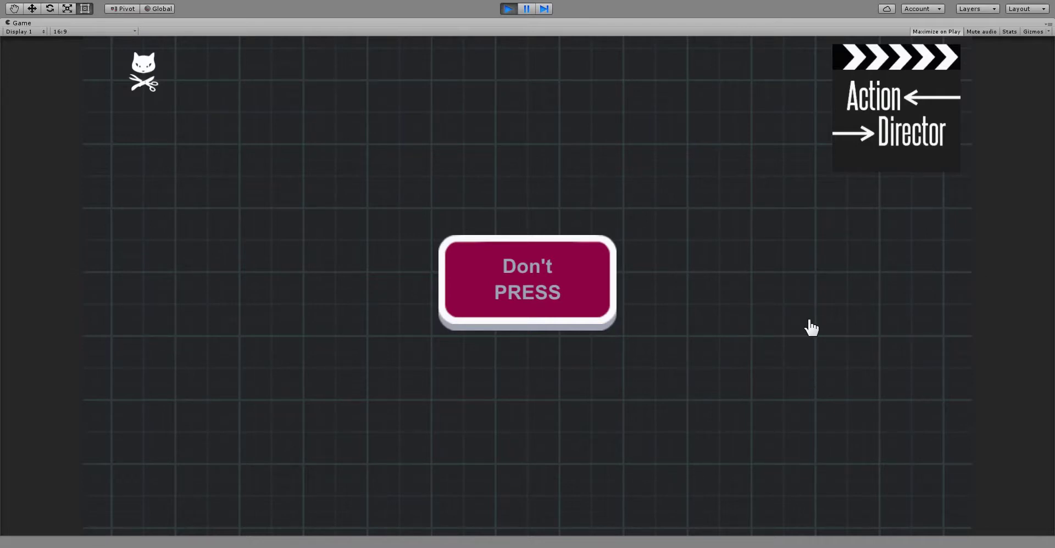
- Press the Don't PRESS button in the running game to reveal the Interactive Comics! title
left_click(534, 306)
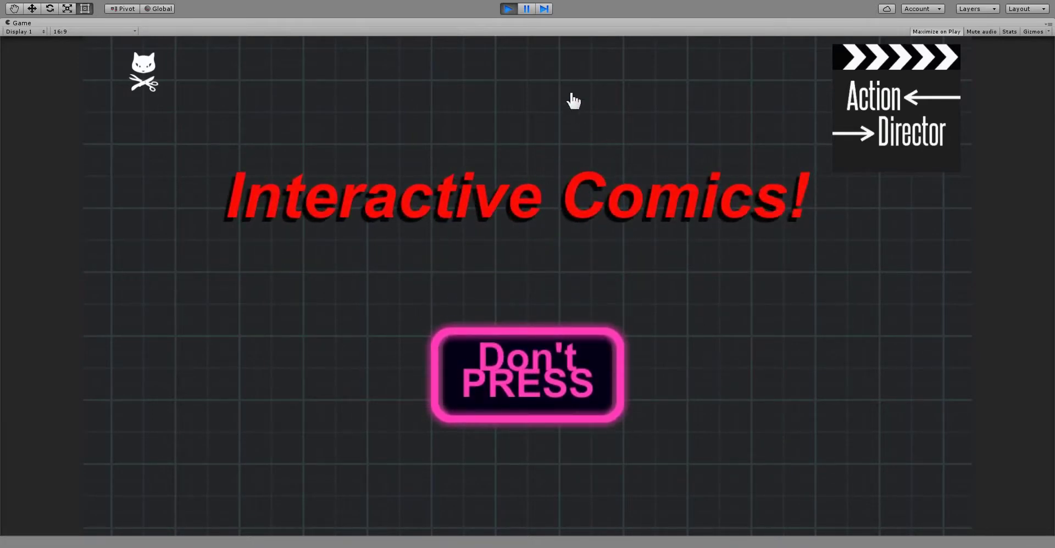
- Stop the running game to return to the full editor layout
left_click(509, 15)
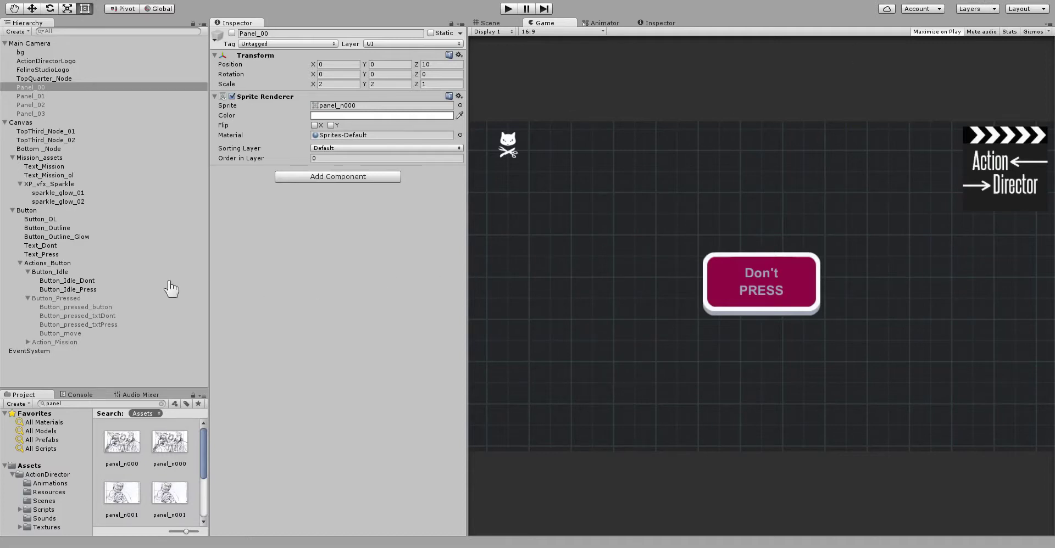
- Hide the Don't PRESS Button object and switch Panel_00 on
left_click(22, 211)
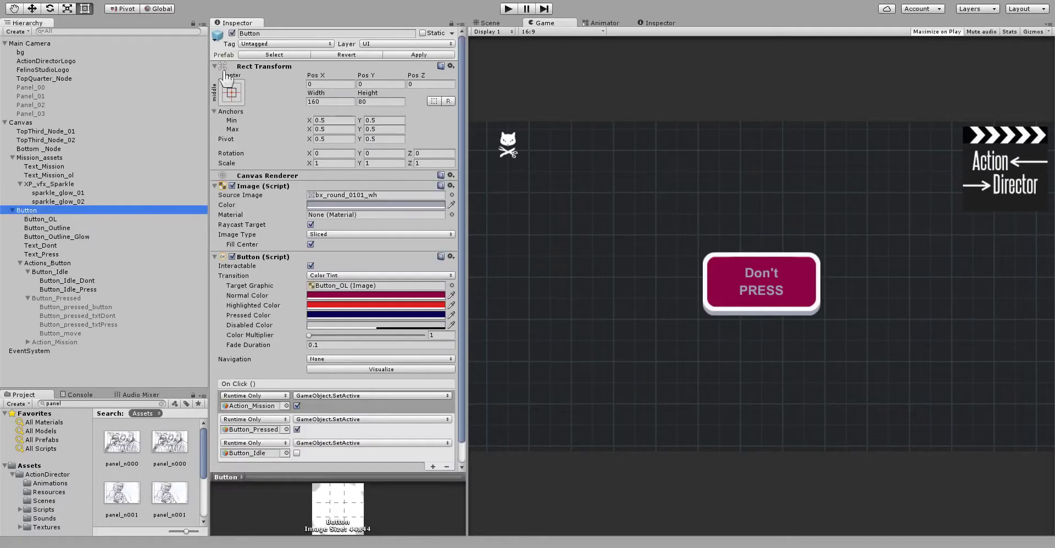
left_click(231, 33)
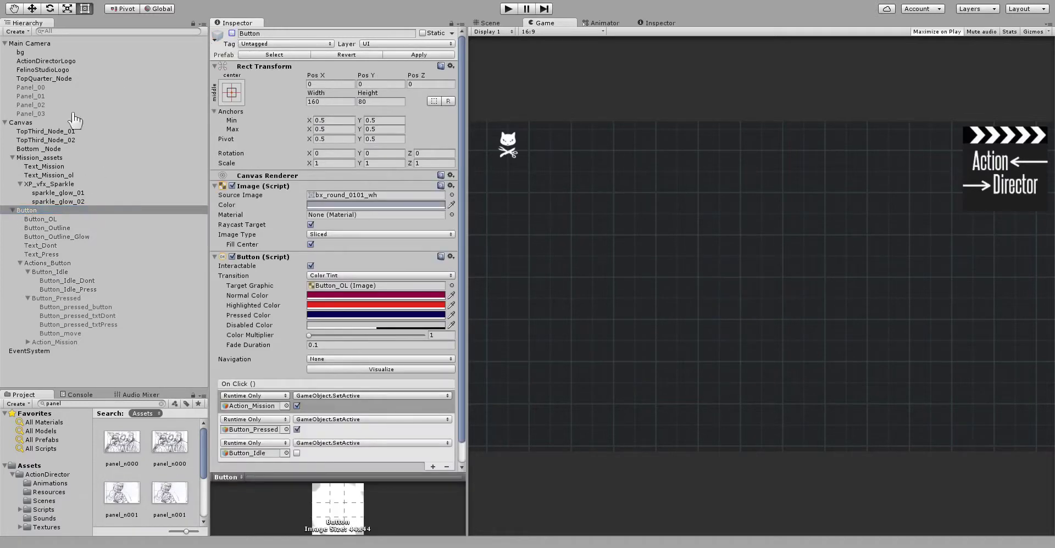
left_click(30, 88)
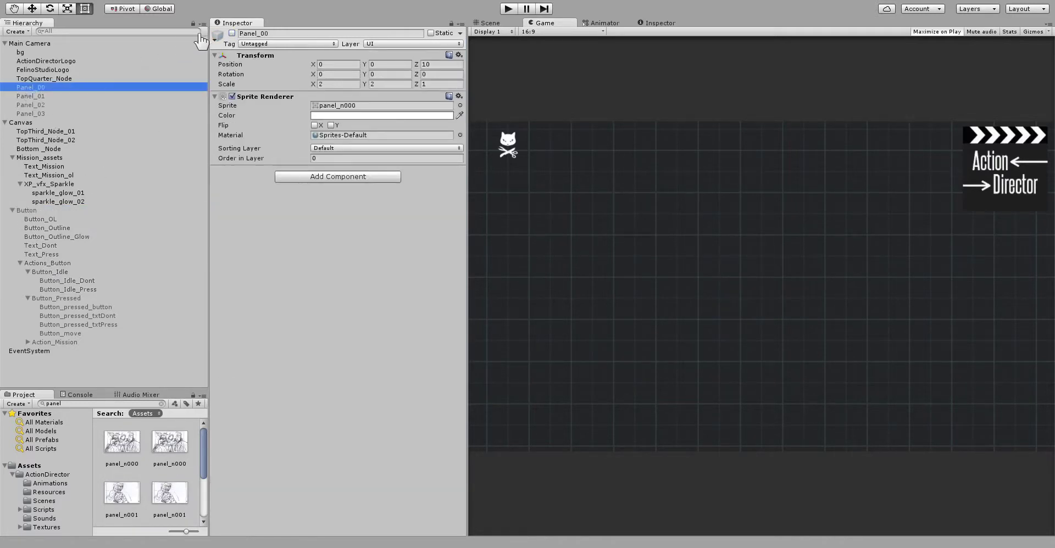
left_click(232, 34)
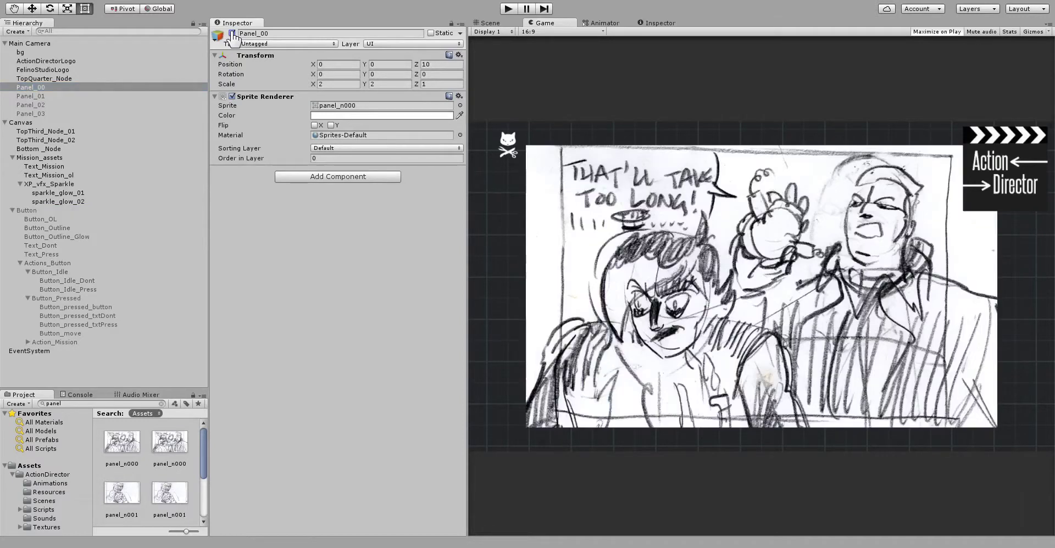
- Switch Panel_01, Panel_02 and Panel_03 on to preview their sketches
left_click(47, 96)
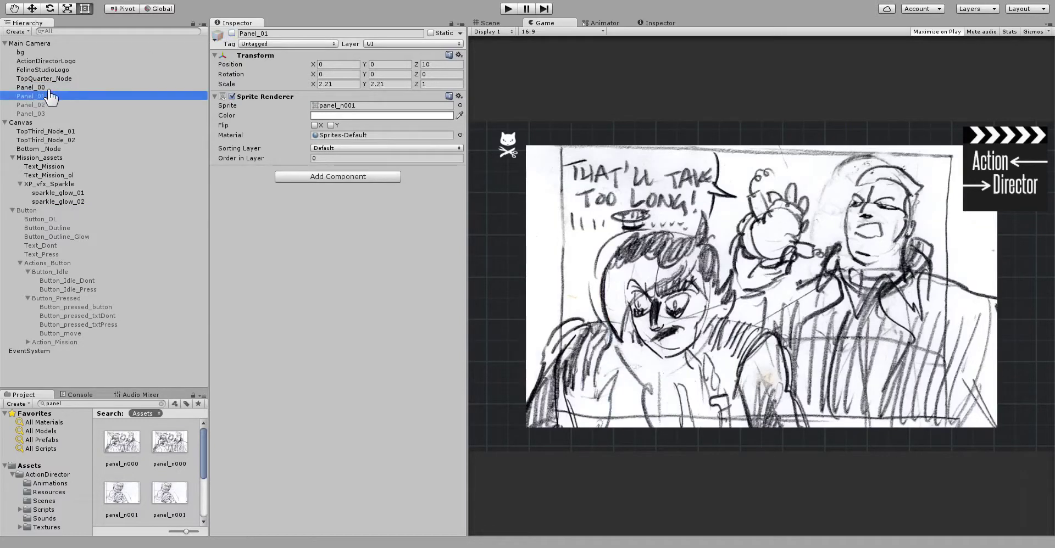
left_click(232, 34)
left_click(44, 105)
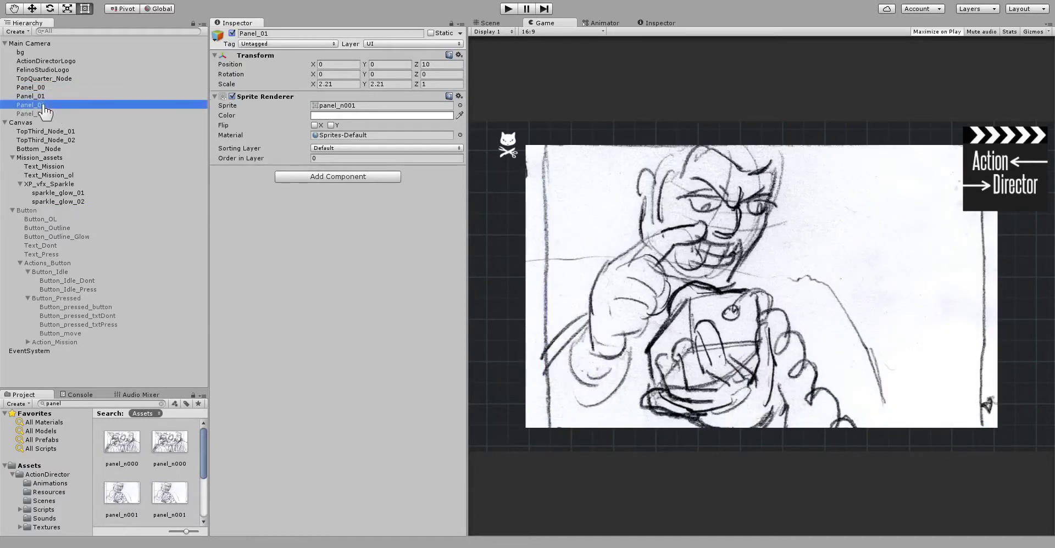
left_click(232, 33)
left_click(39, 114)
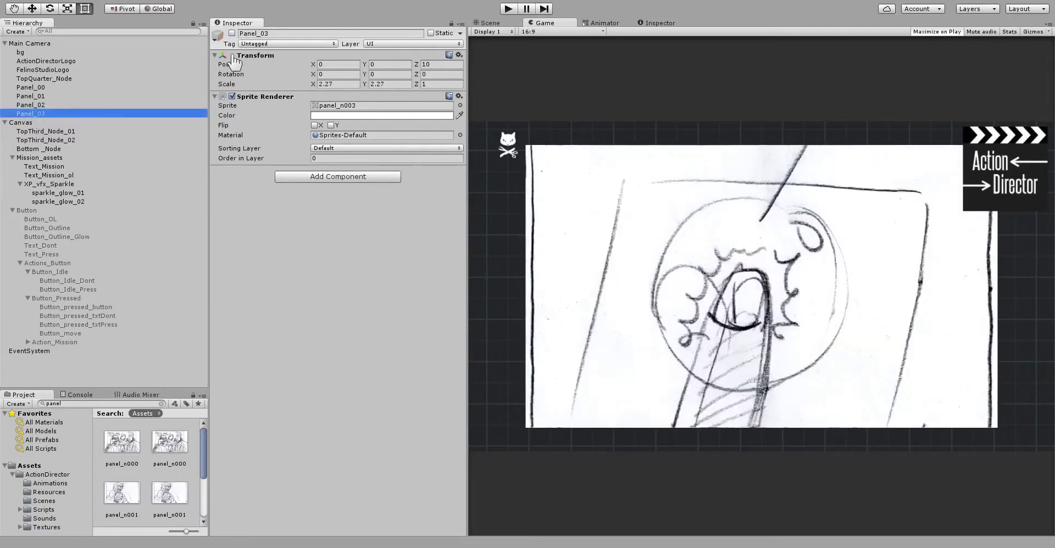
left_click(232, 33)
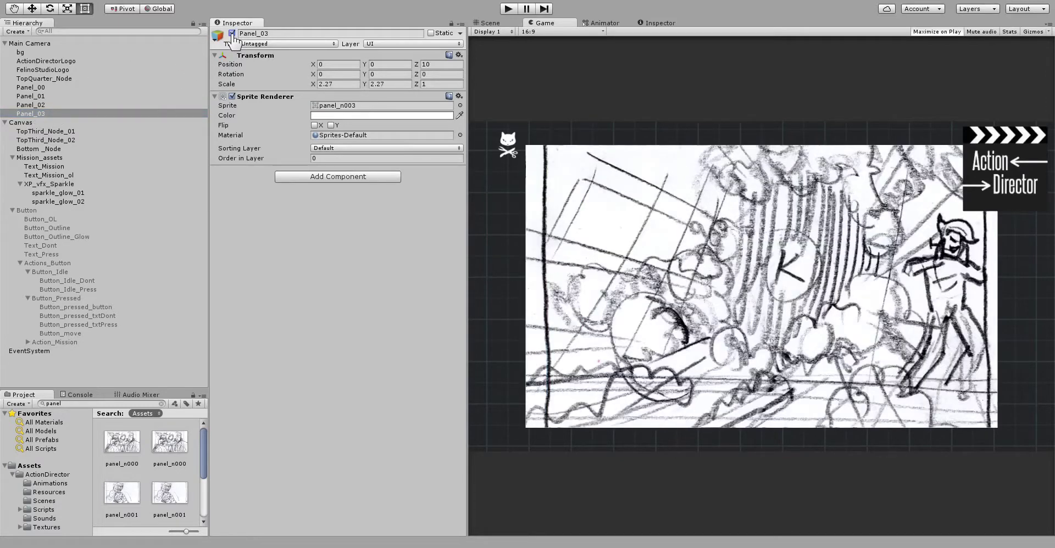
- Switch Panel_03, Panel_02 and Panel_01 back off, leaving only Panel_00 visible
left_click(232, 34)
left_click(44, 105)
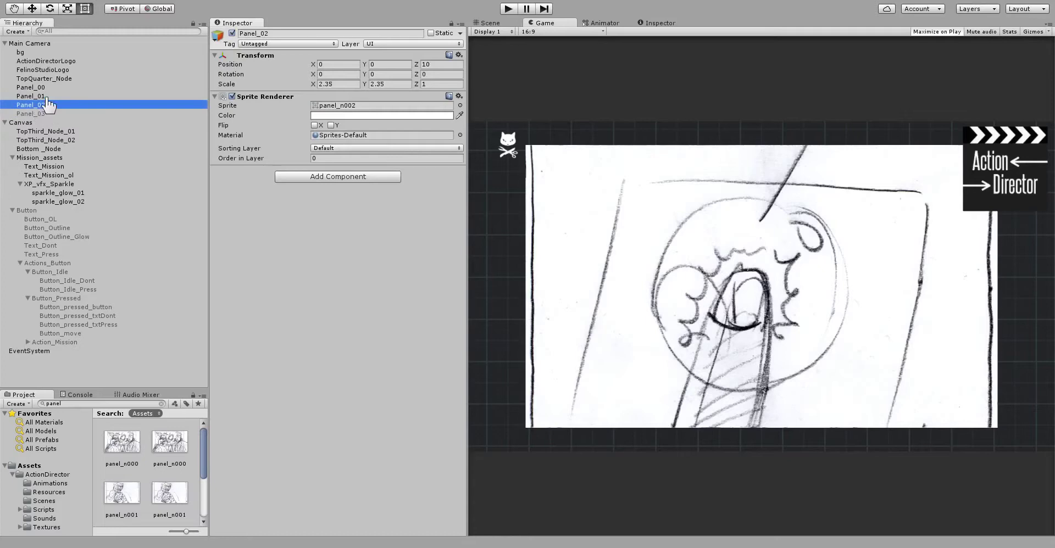
left_click(232, 34)
left_click(38, 96)
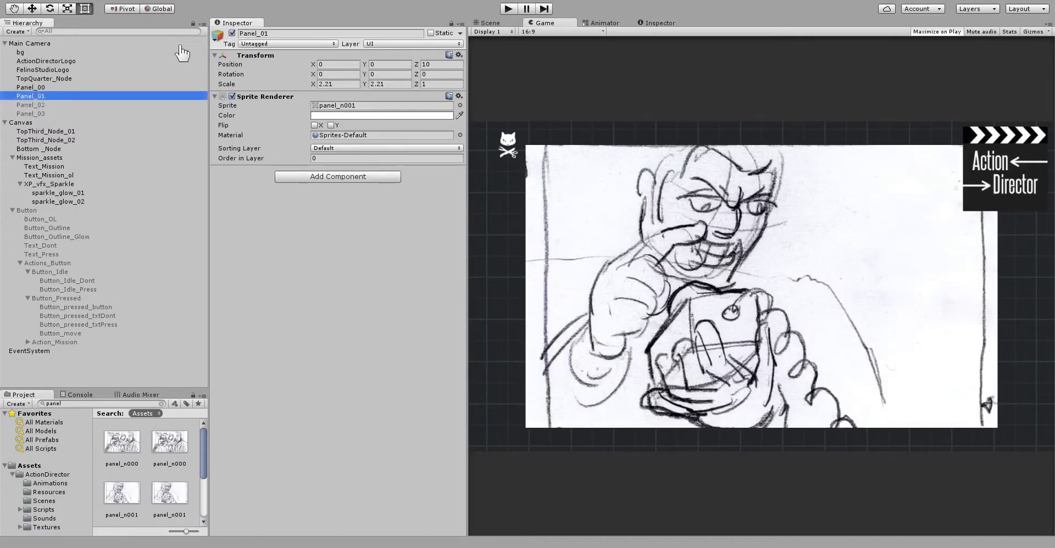
left_click(232, 34)
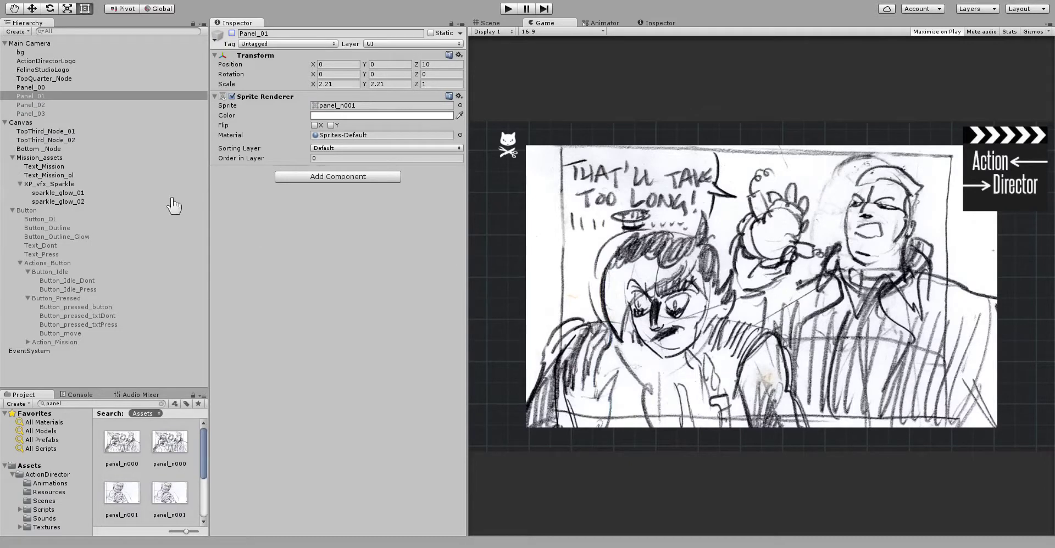
left_click(232, 34)
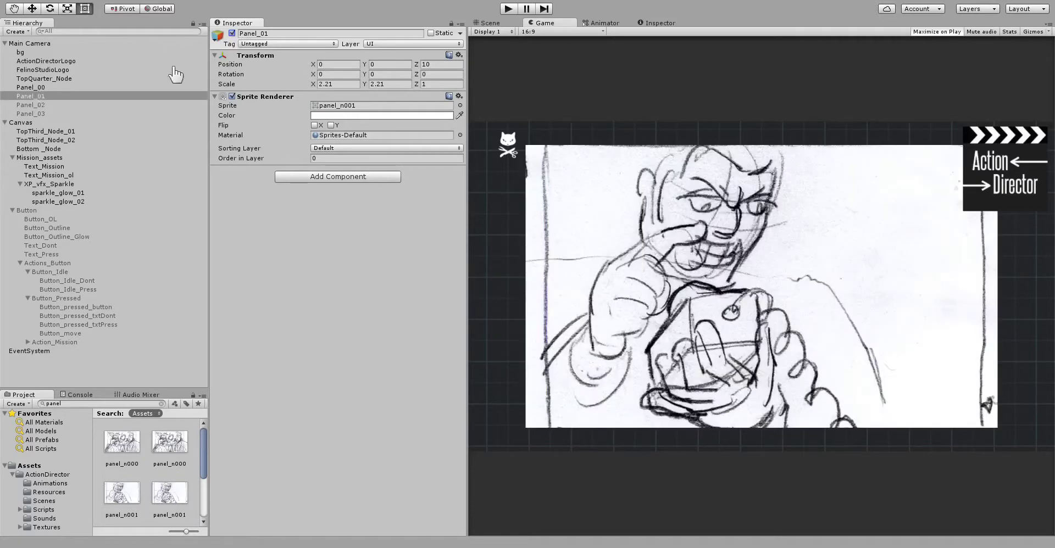
left_click(232, 33)
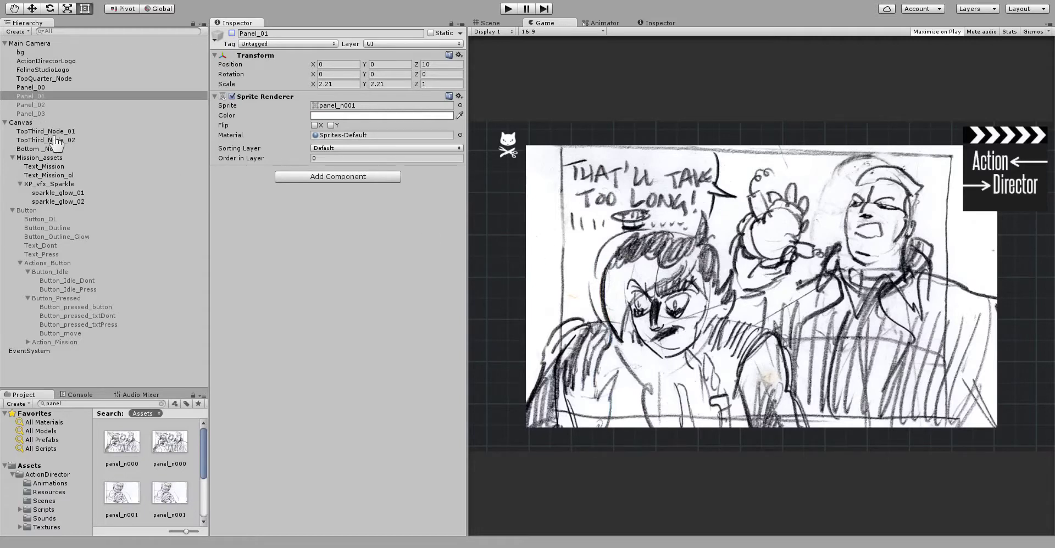
- Create an empty GameObject under Main Camera beside the panels and name it Actions
left_click(33, 114)
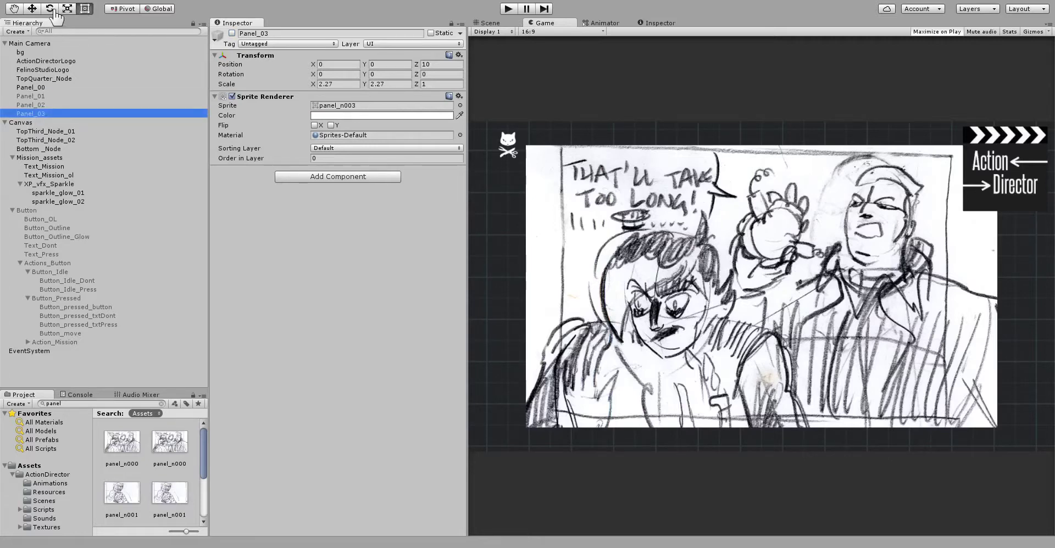
key("ctrl+shift+n")
left_click_drag(32, 361, 71, 115)
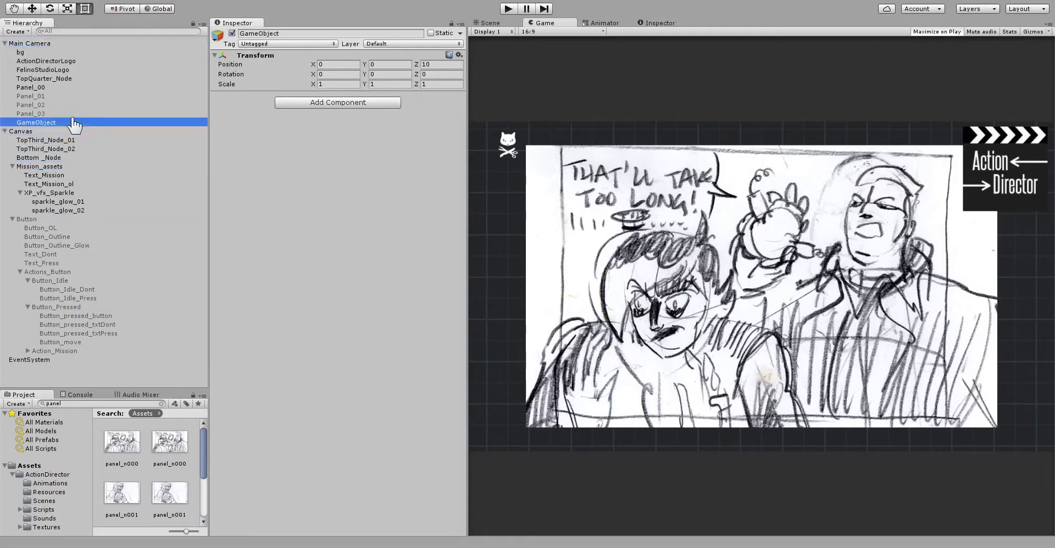
left_click(41, 124)
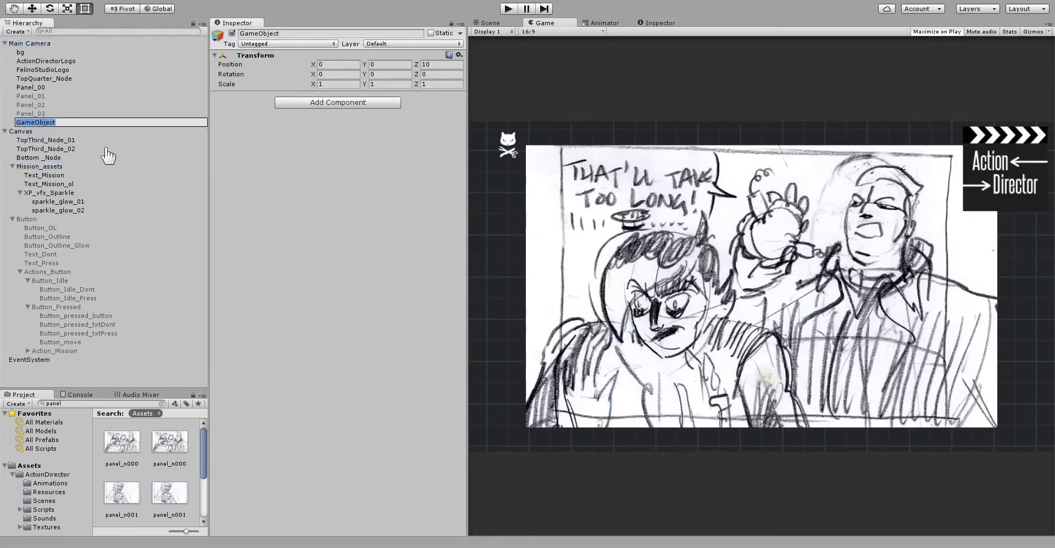
type("Actions")
key("Return")
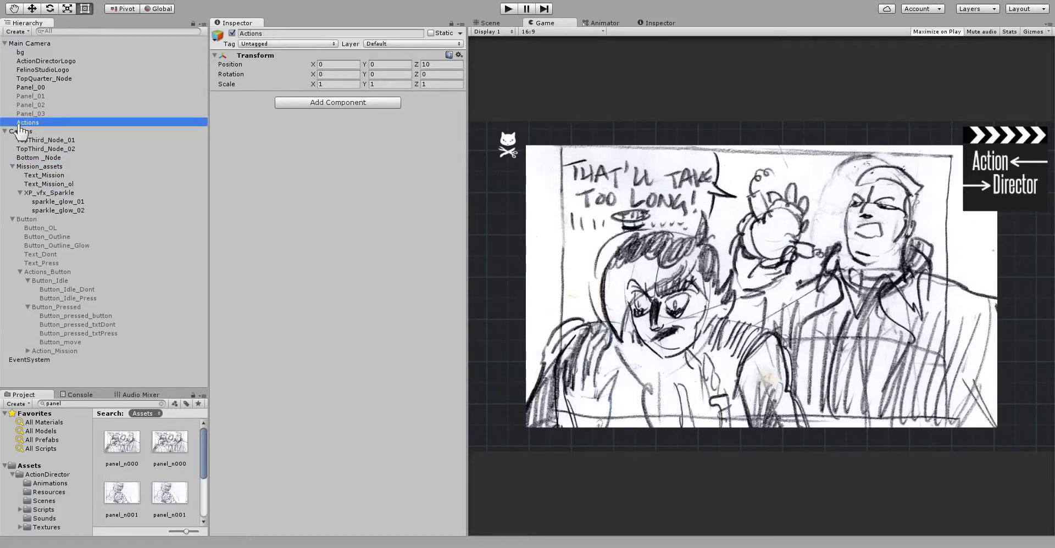
left_click(85, 7)
- Duplicate Actions, nest the copy under it, and start naming it SlideOut
key("ctrl+d")
left_click_drag(44, 131, 44, 125)
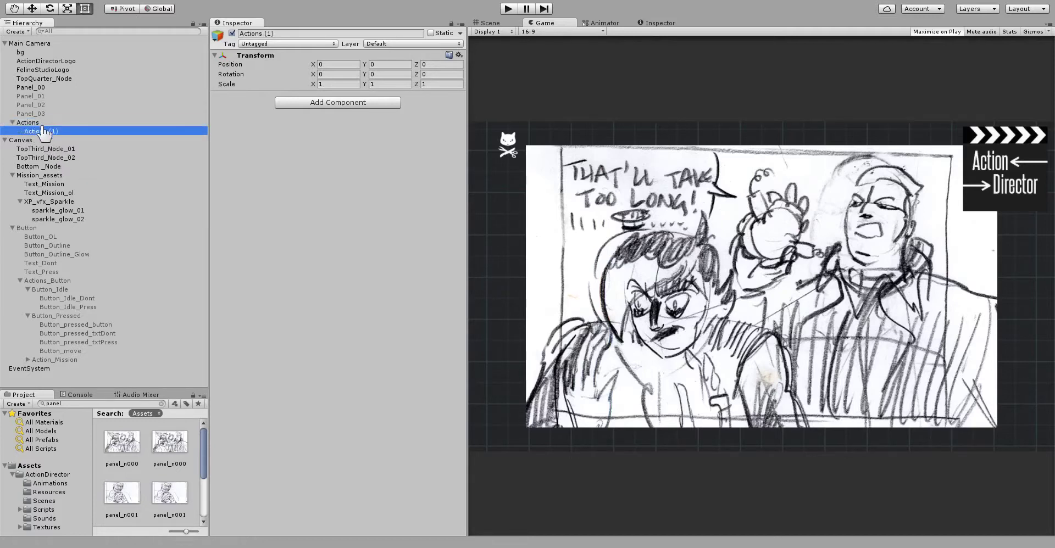
key("F2")
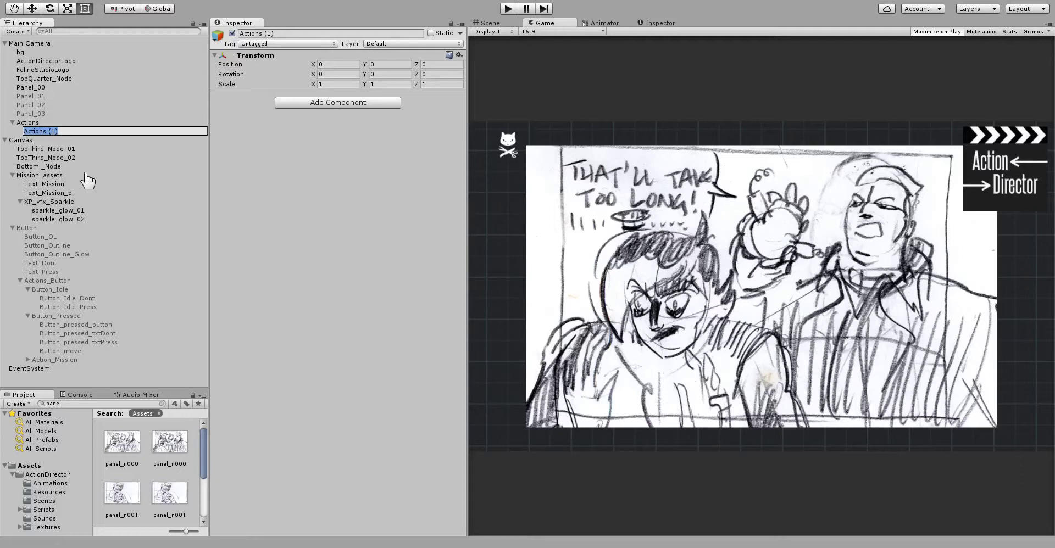
type("SlideOut")
- Confirm the SlideOut name, add its action components, and edit the Action Fork's Actions size
key("Return")
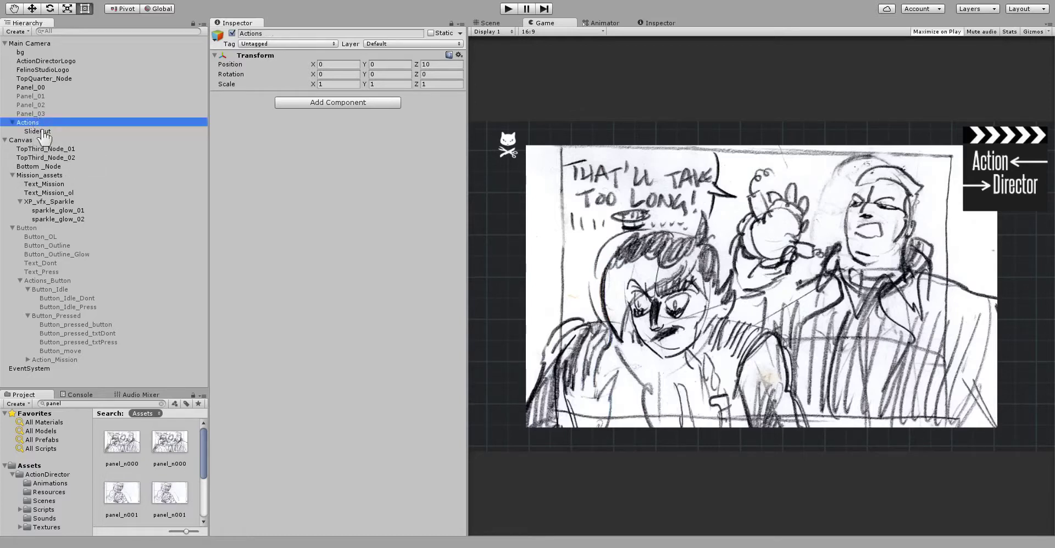
left_click(344, 106)
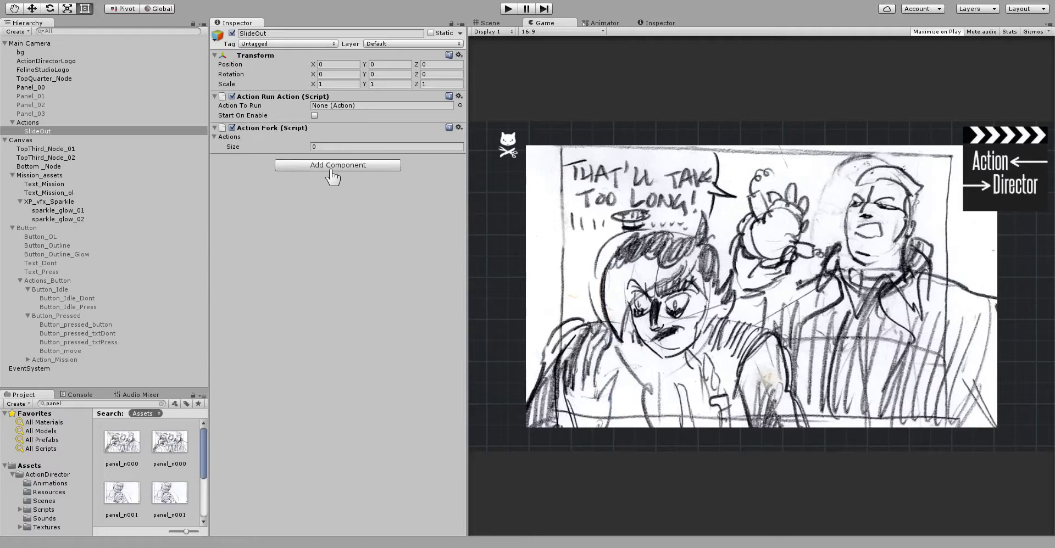
left_click(326, 146)
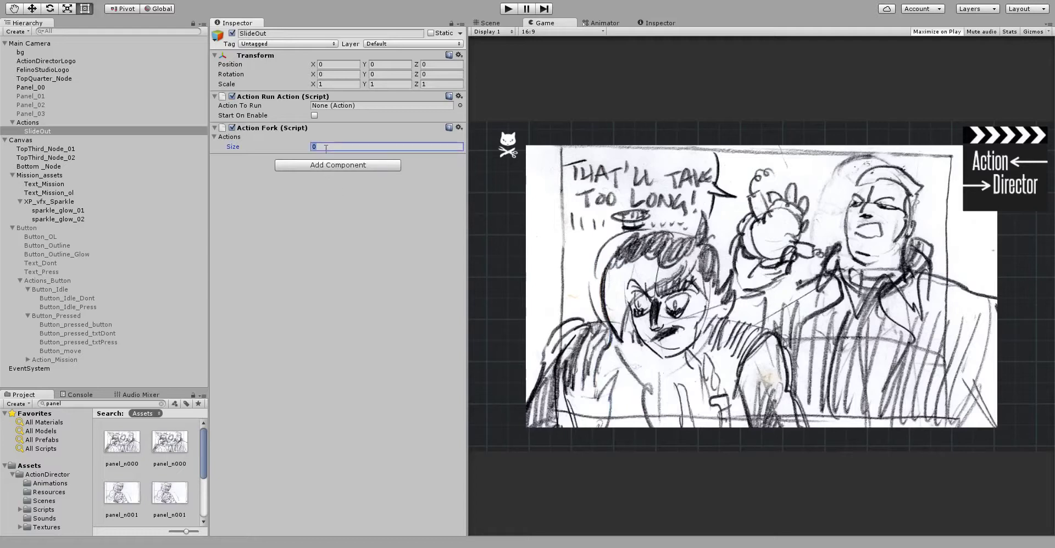
- Set the fork's Actions size to 2 and add an Action Fade Out component
type("2")
left_click(326, 196)
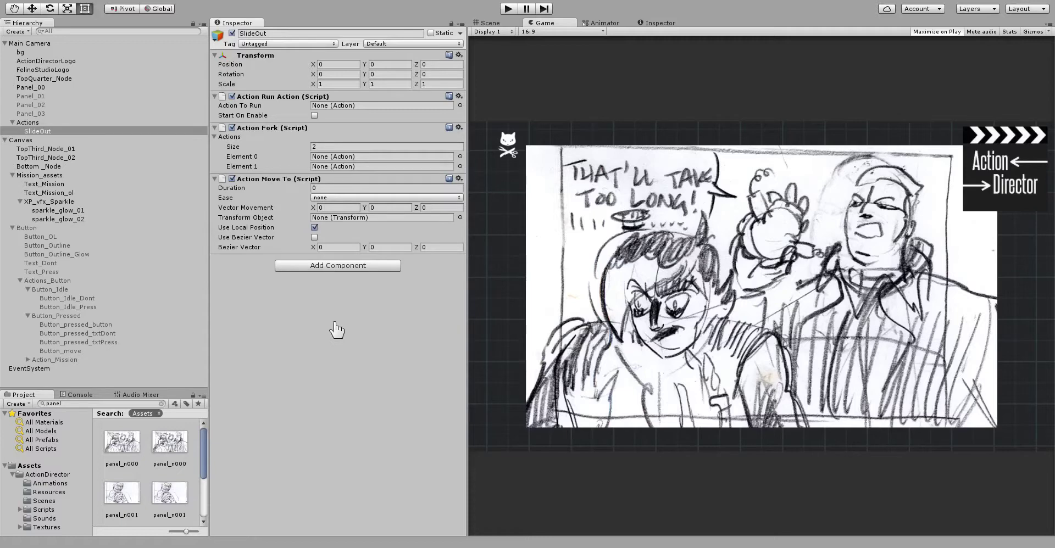
key("ctrl+z")
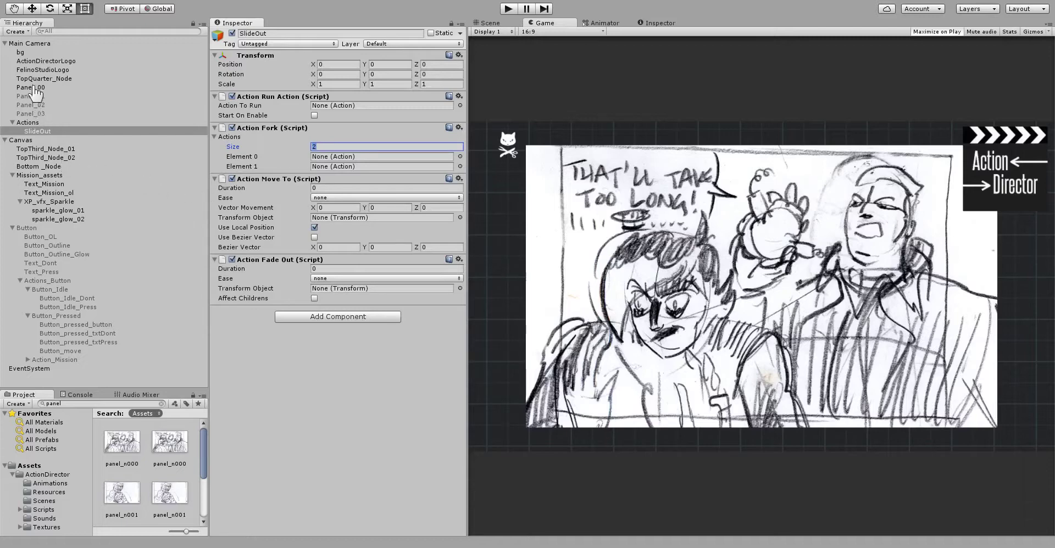
- Target Panel_00 with Move To and Fade Out, slot both into the fork, and run it on enable
left_click_drag(34, 88, 324, 218)
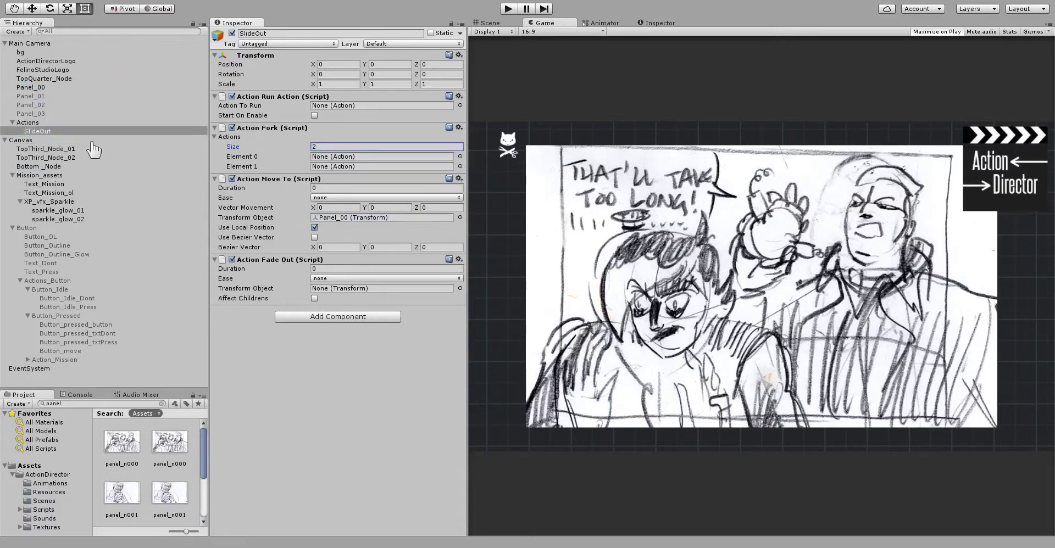
left_click_drag(32, 88, 322, 291)
left_click_drag(283, 181, 322, 158)
left_click_drag(272, 257, 338, 168)
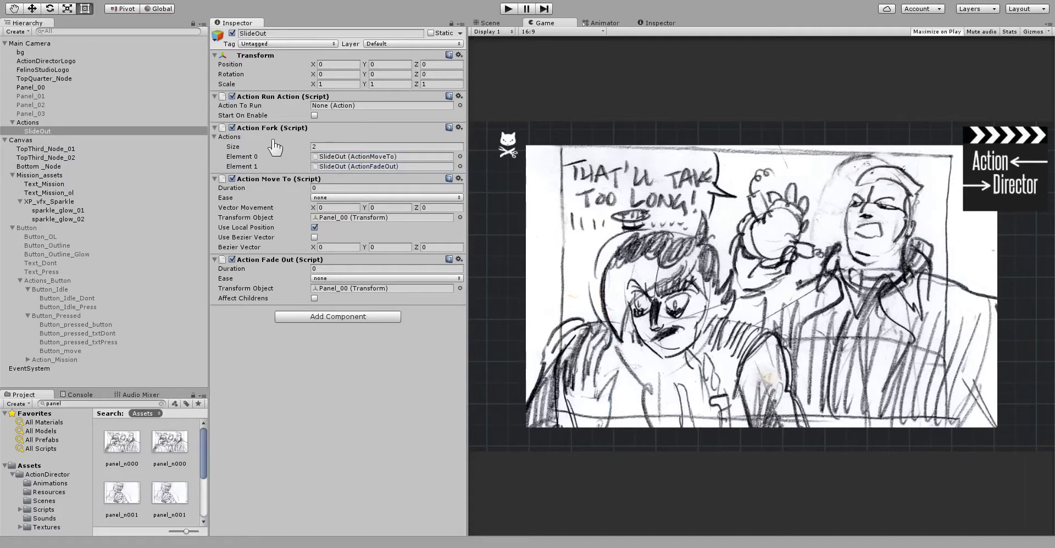
left_click_drag(259, 128, 330, 107)
left_click(314, 115)
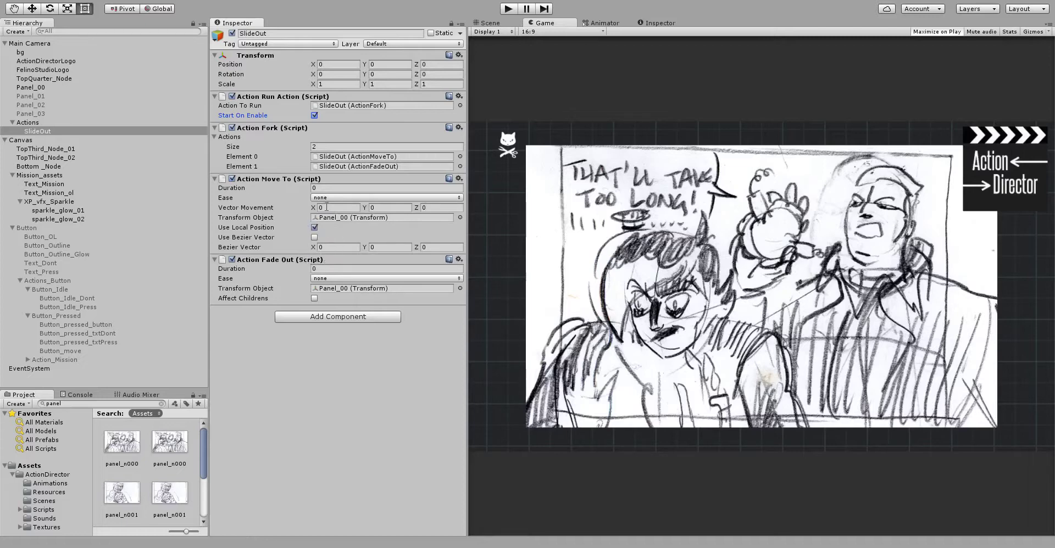
- Set the Move To and Fade Out durations to 3 and switch Panel_00 off
left_click(322, 187)
type("3")
left_click(331, 269)
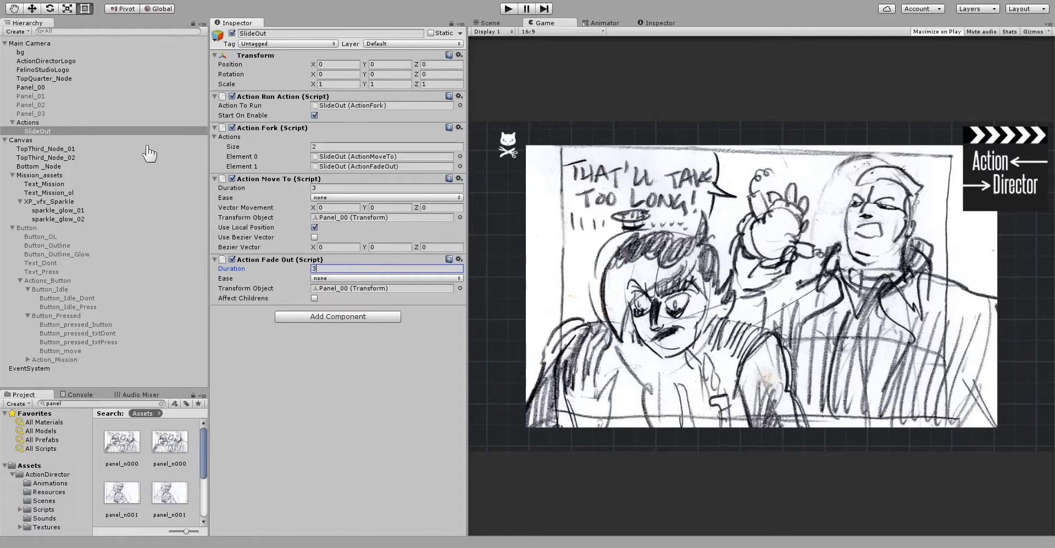
left_click(51, 87)
left_click(232, 33)
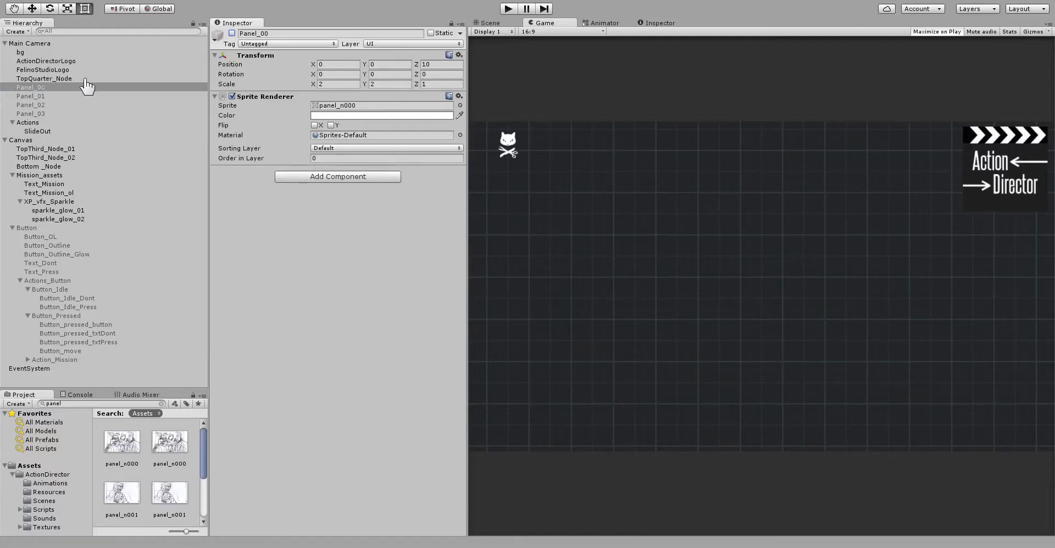
- Select the TopQuarter_Node marker and switch to the Scene view
left_click(48, 78)
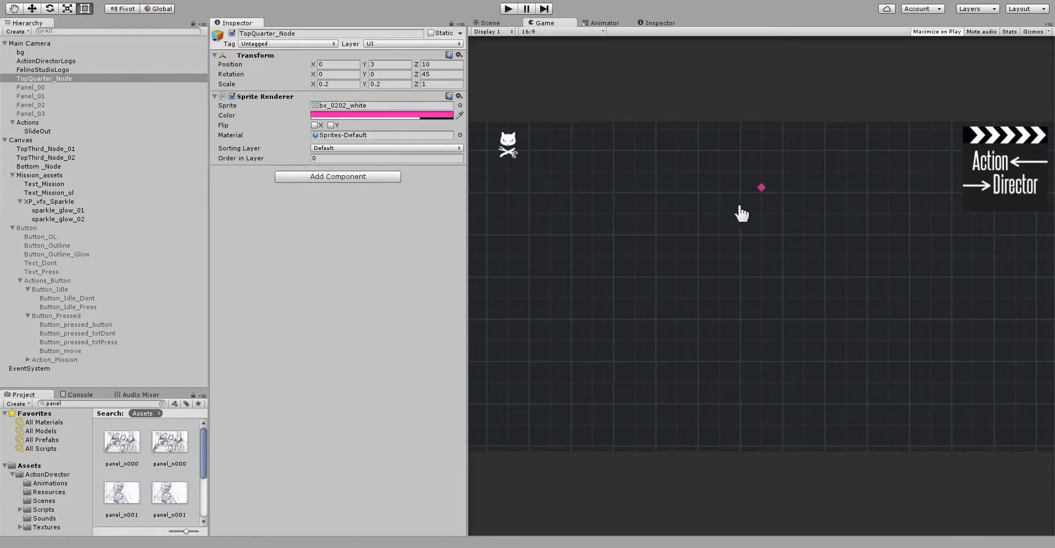
left_click(491, 23)
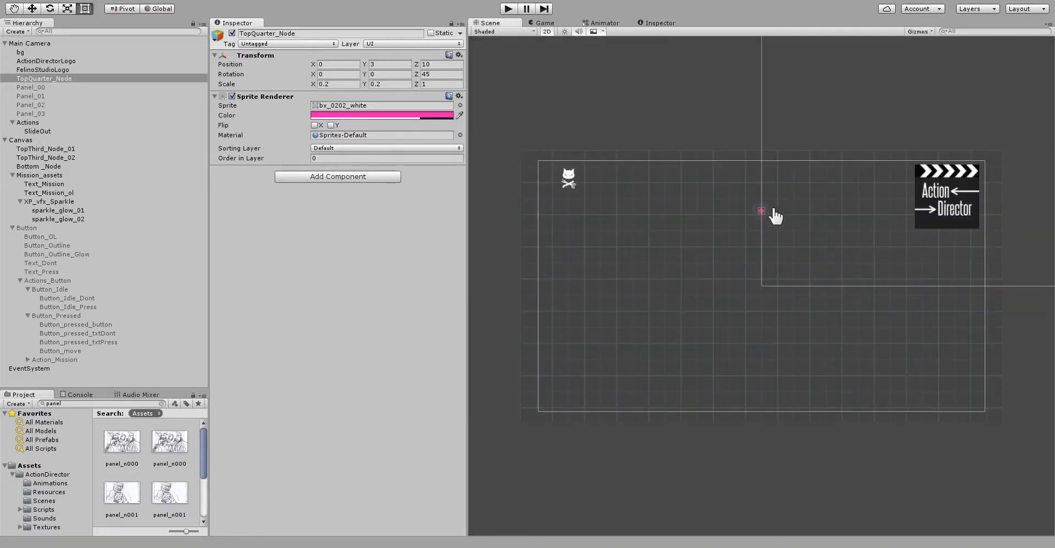
- Drag TopQuarter_Node off-screen left to X -10.8, set its Y to 0, then select SlideOut
left_click_drag(760, 223, 490, 285)
left_click(389, 62)
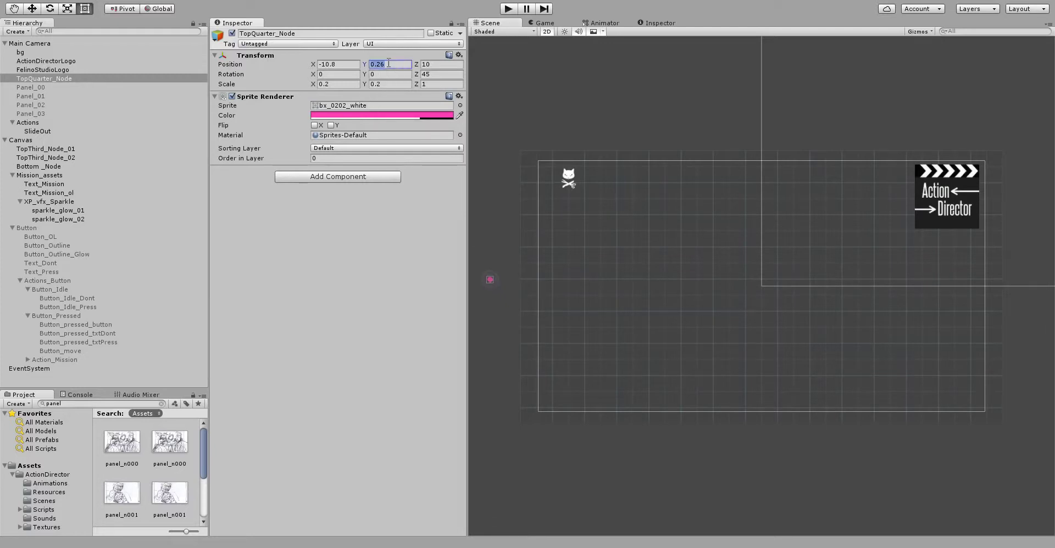
type("0")
left_click(39, 132)
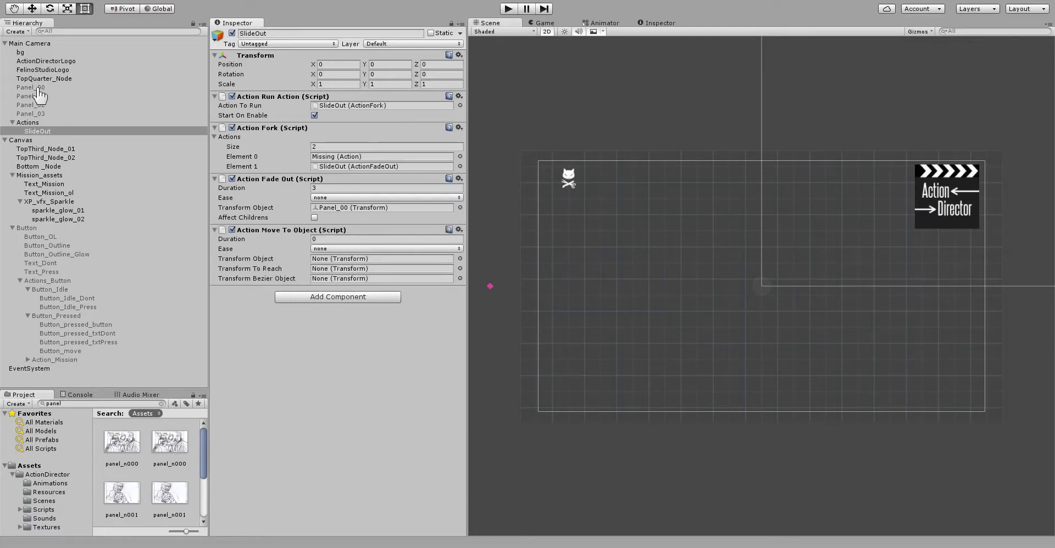
- Assign Panel_00 as the Move To Object target, then start renaming TopQuarter_Node
left_click_drag(34, 89, 322, 264)
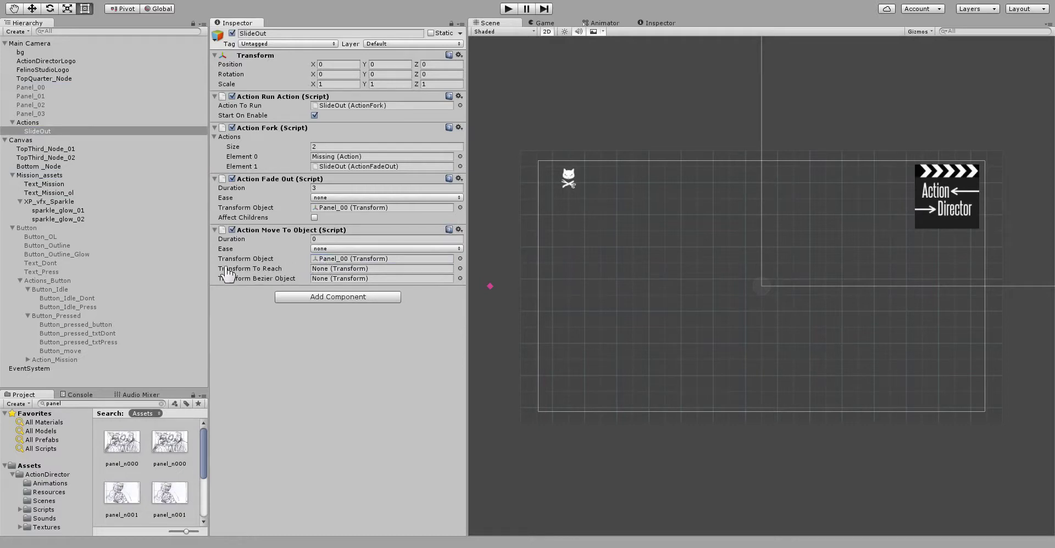
left_click(43, 80)
left_click(51, 79)
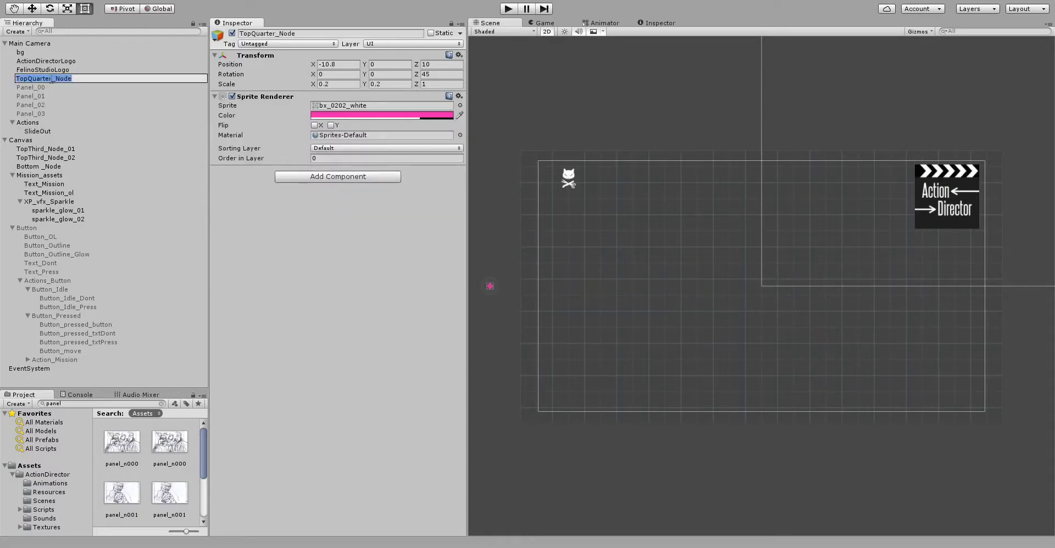
- Rename the node to LeftScreen_Node and re-enable Panel_00 in the 3D scene view
left_click_drag(51, 79, 7, 88)
type("O")
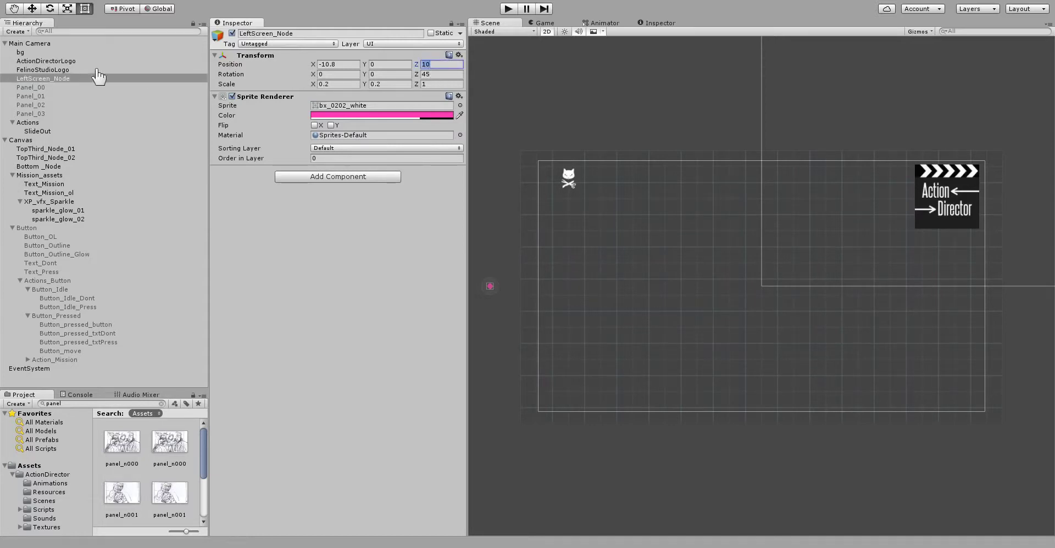
left_click(43, 53)
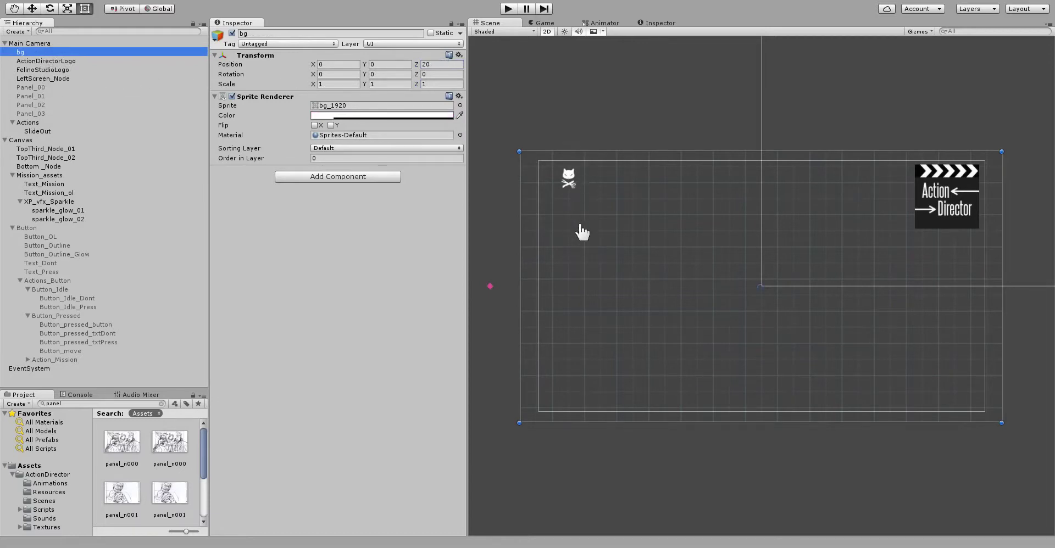
left_click(547, 32)
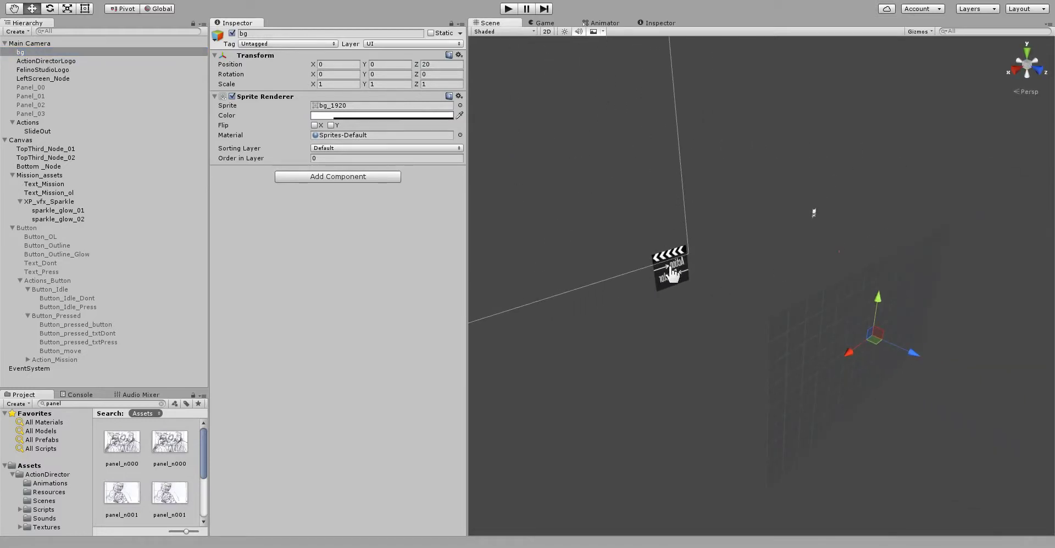
left_click(31, 88)
left_click(231, 33)
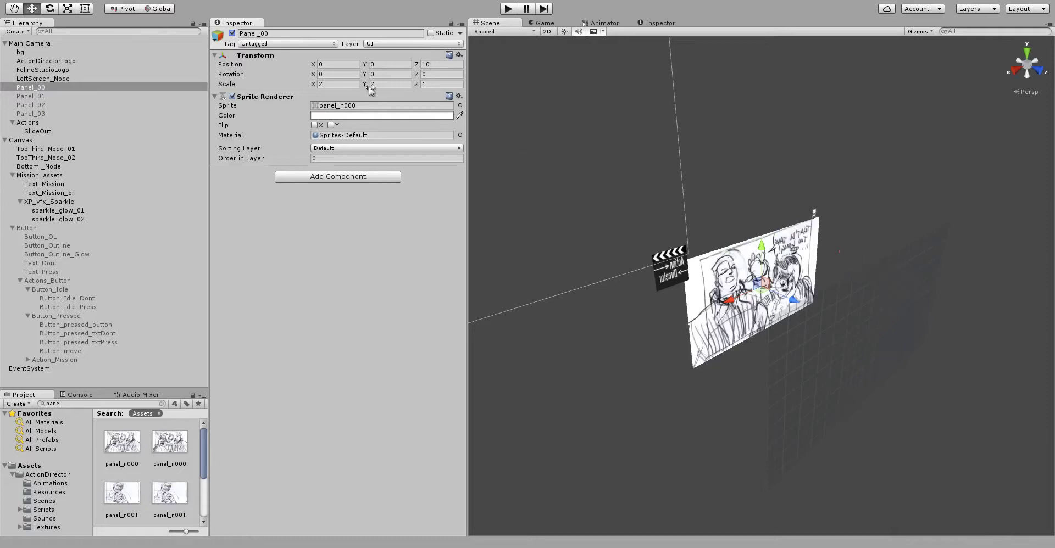
- Set LeftScreen_Node's Position Z to 19 and return the scene to 2D
left_click(48, 79)
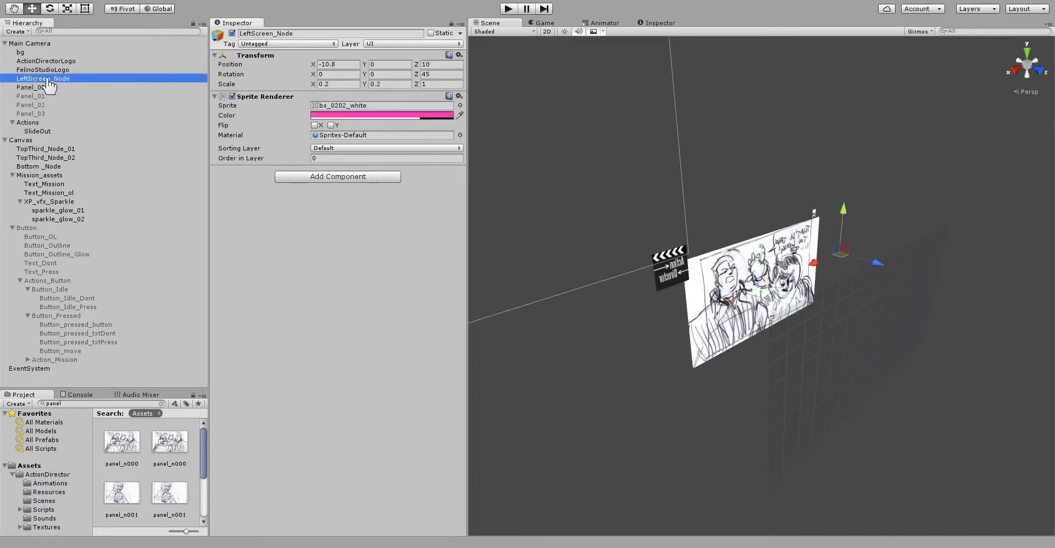
left_click(433, 65)
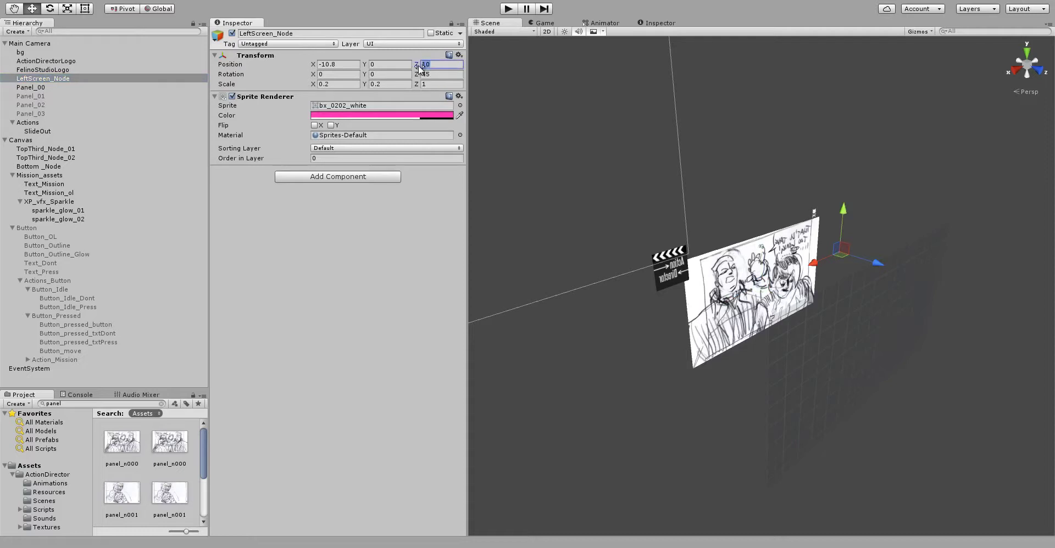
type("19")
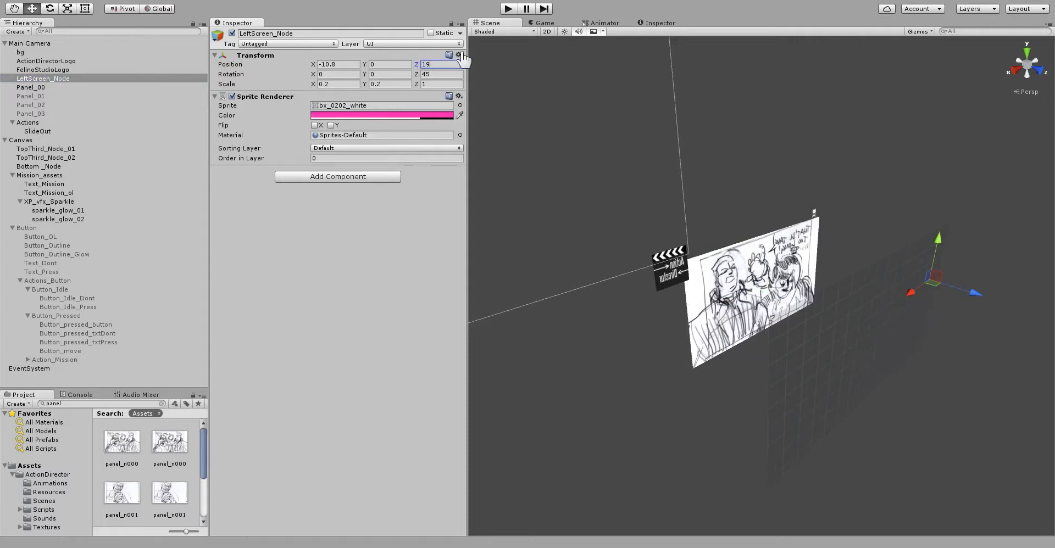
left_click(547, 31)
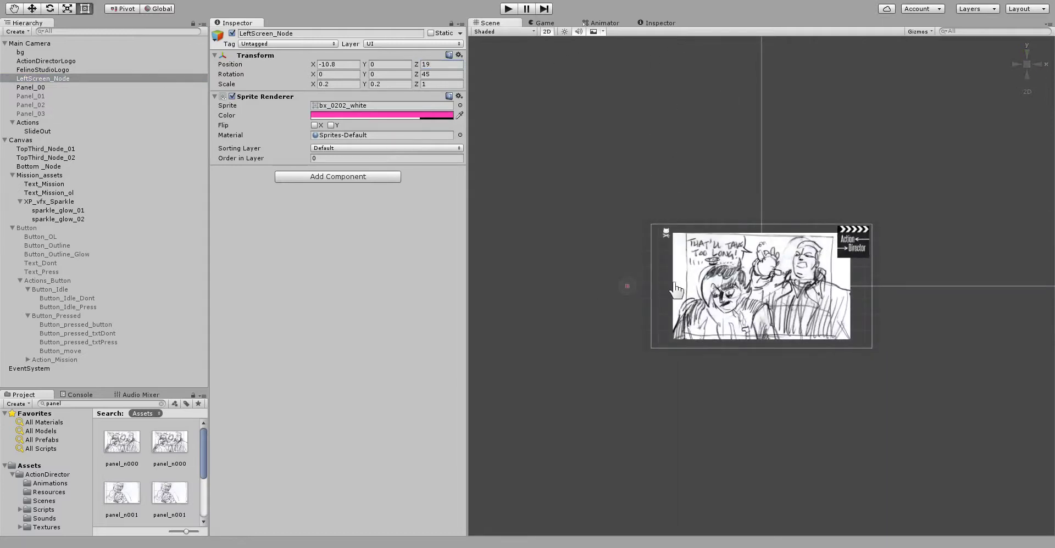
left_click(31, 44)
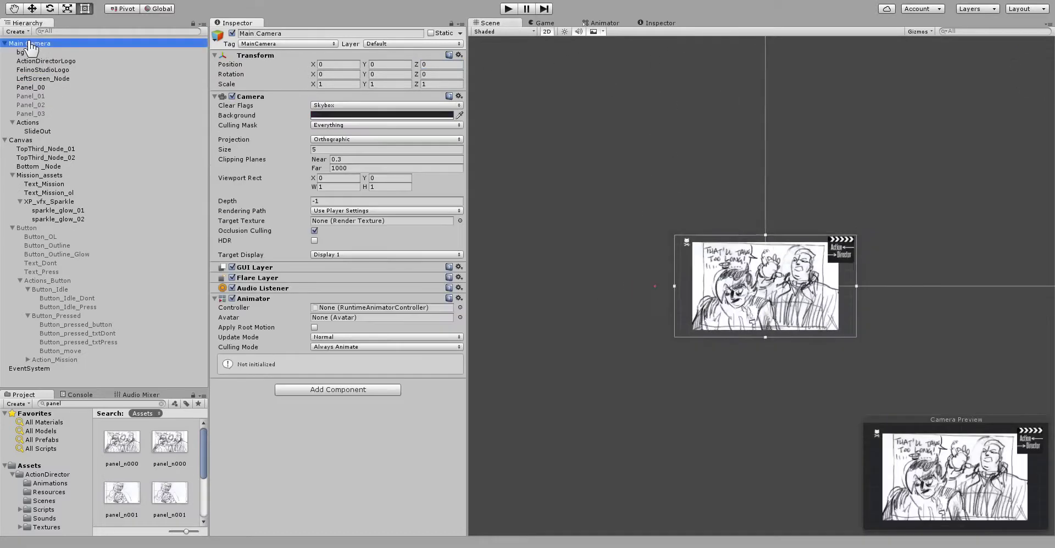
scroll(659, 335, "up", 2)
scroll(683, 352, "up", 6)
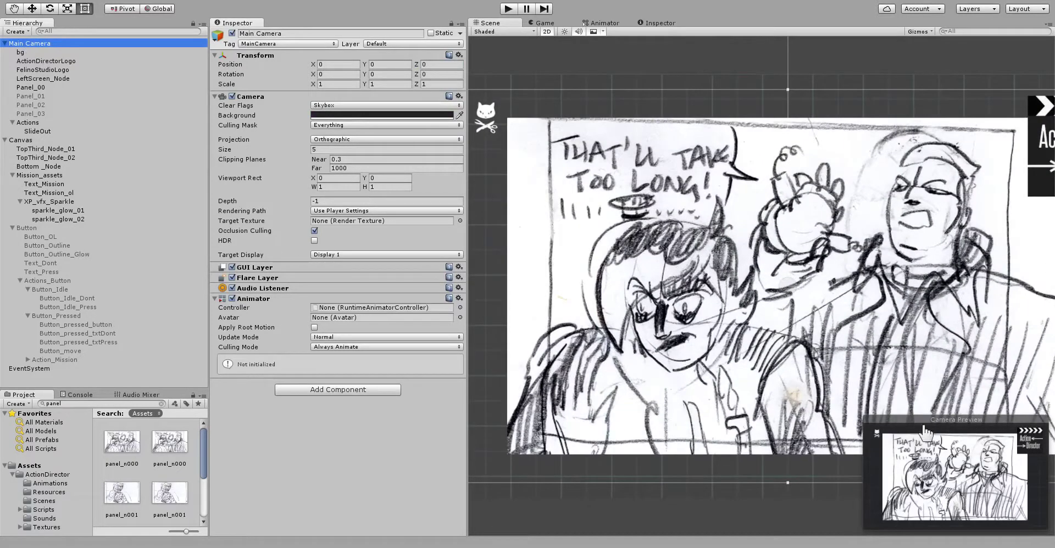
left_click(737, 55)
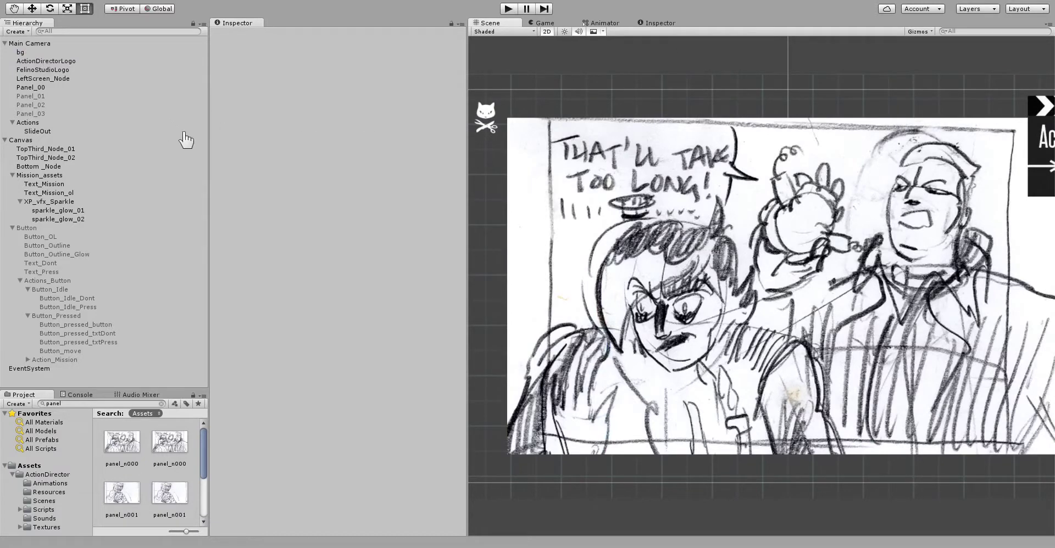
scroll(559, 207, "down", 5)
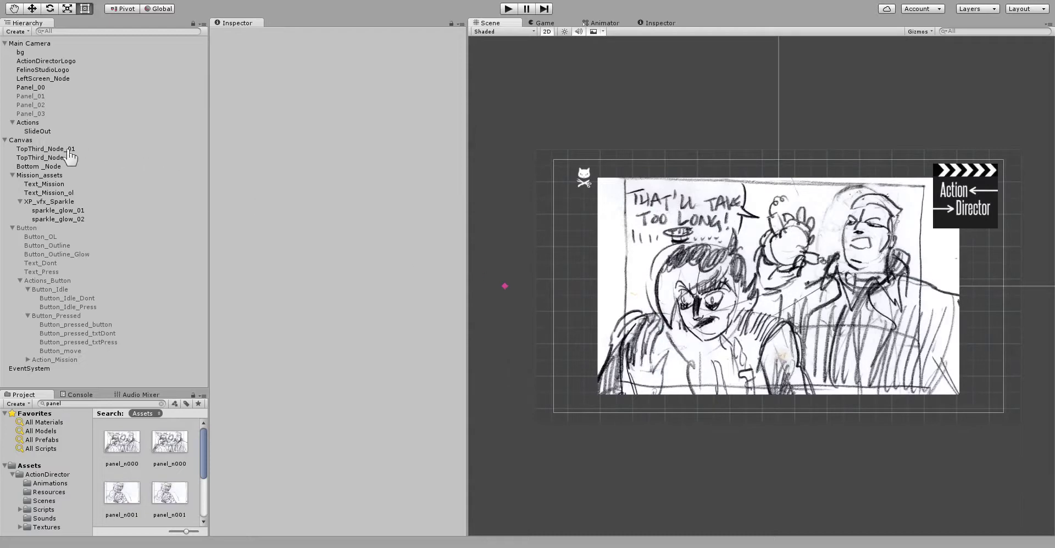
- Put Move To Object in SlideOut's first fork slot, set its duration and destination, then play
left_click(36, 131)
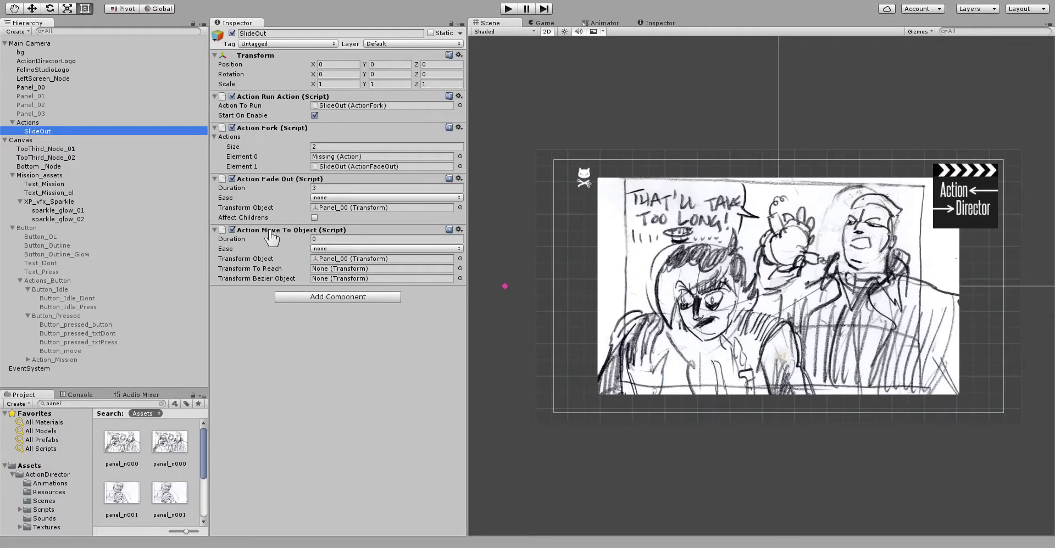
left_click_drag(272, 236, 340, 160)
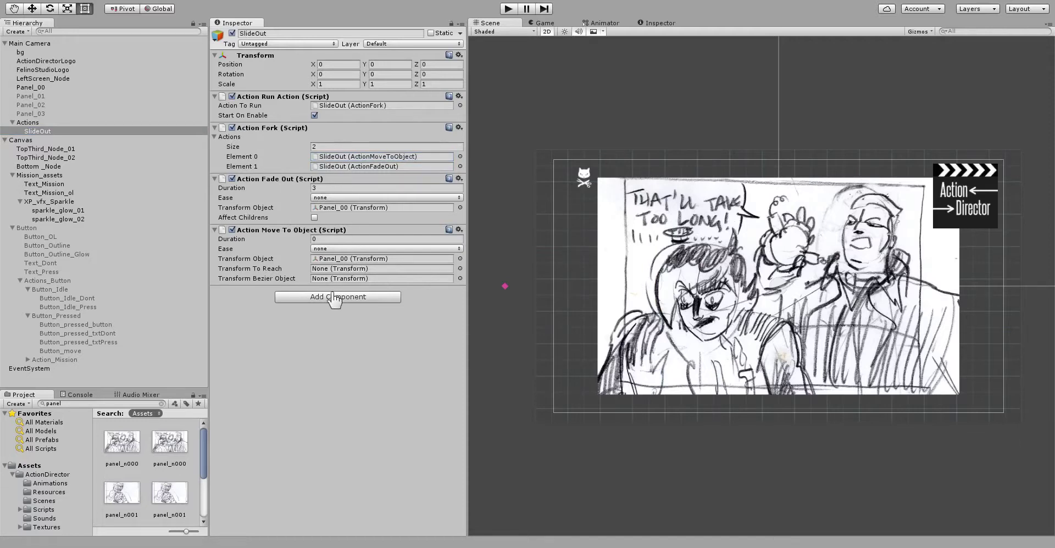
left_click(326, 241)
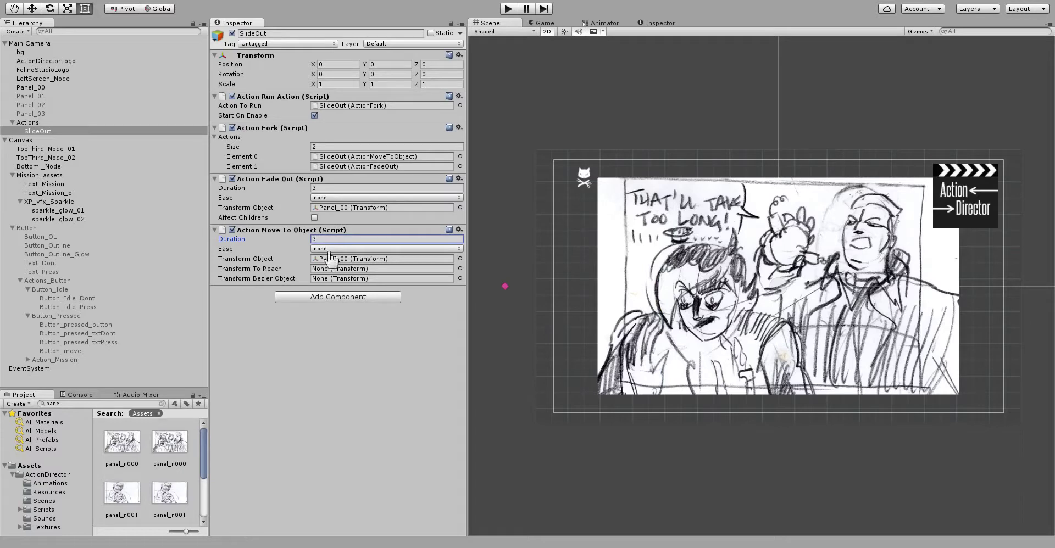
left_click(330, 269)
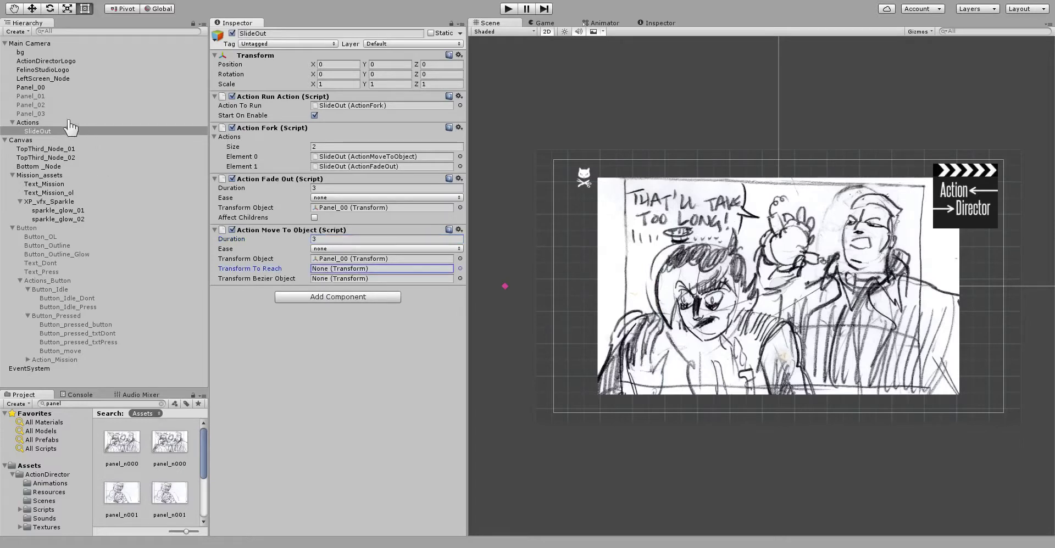
left_click_drag(30, 87, 330, 271)
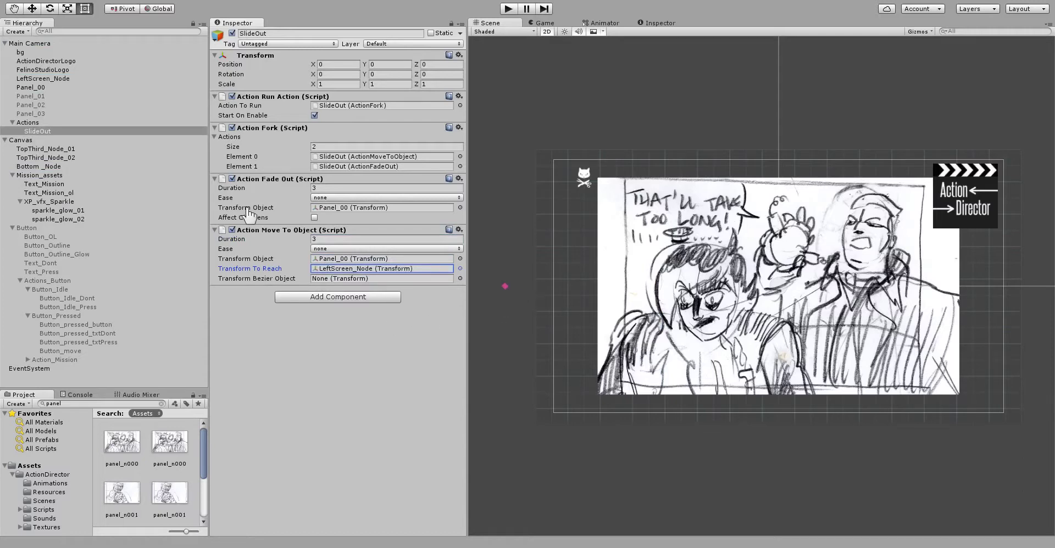
left_click(509, 10)
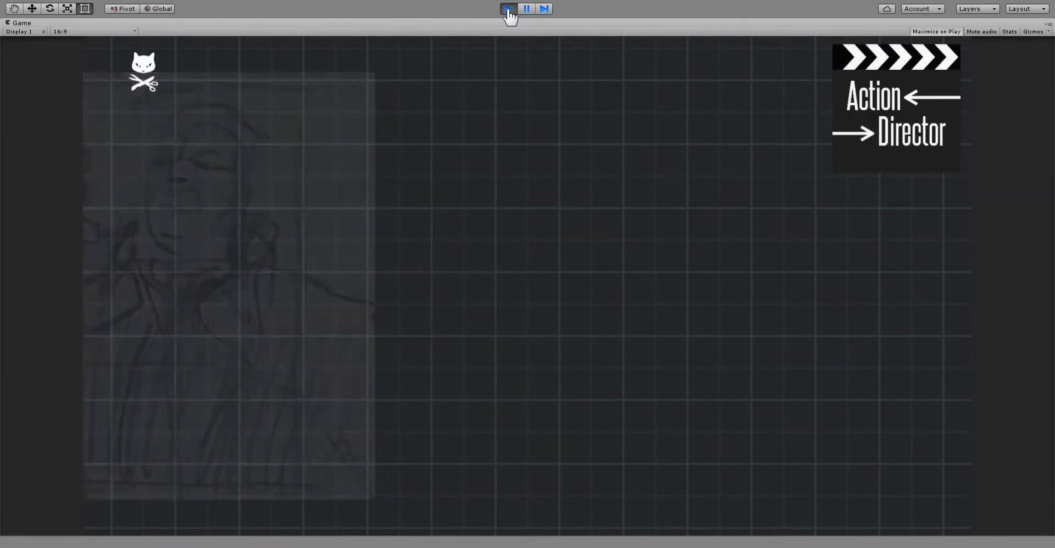
- Stop play mode and set SlideOut's Action Fork size to 3
left_click(508, 10)
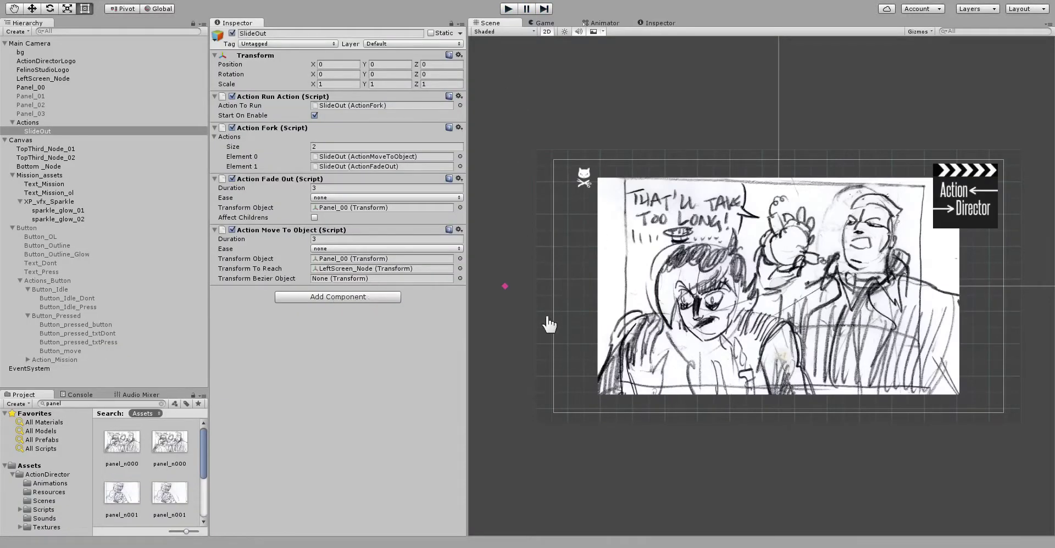
left_click(324, 147)
key("Return")
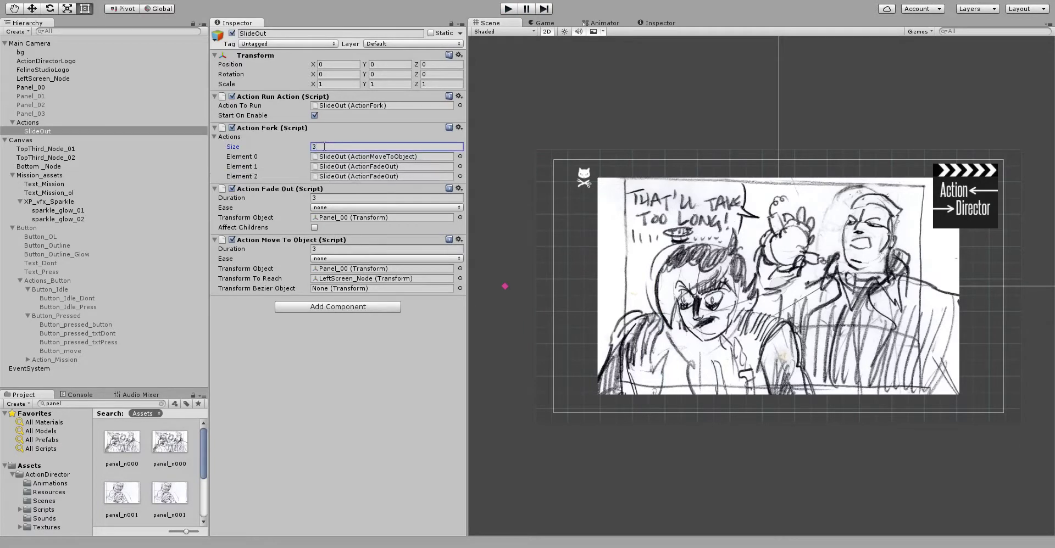
left_click(345, 316)
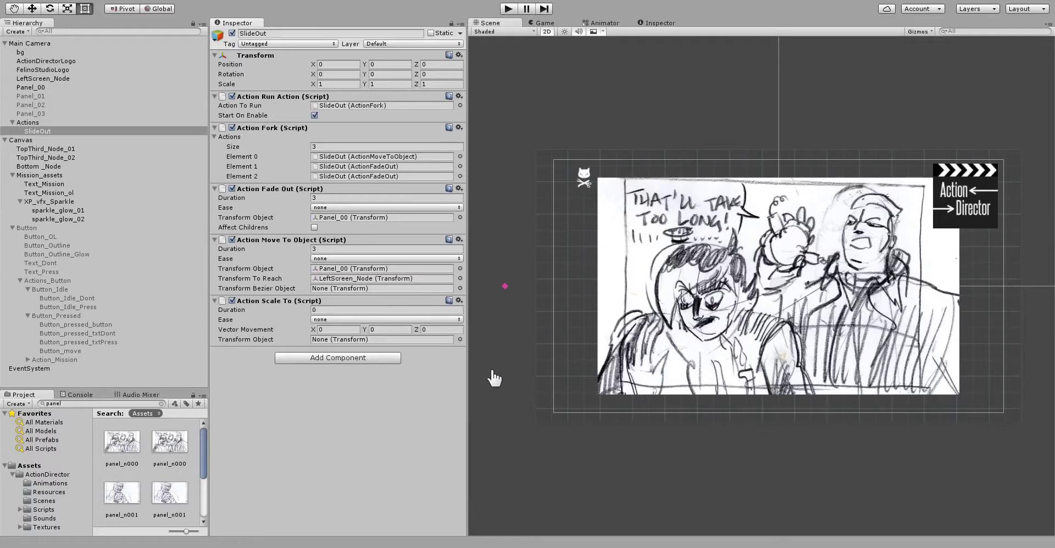
left_click(33, 87)
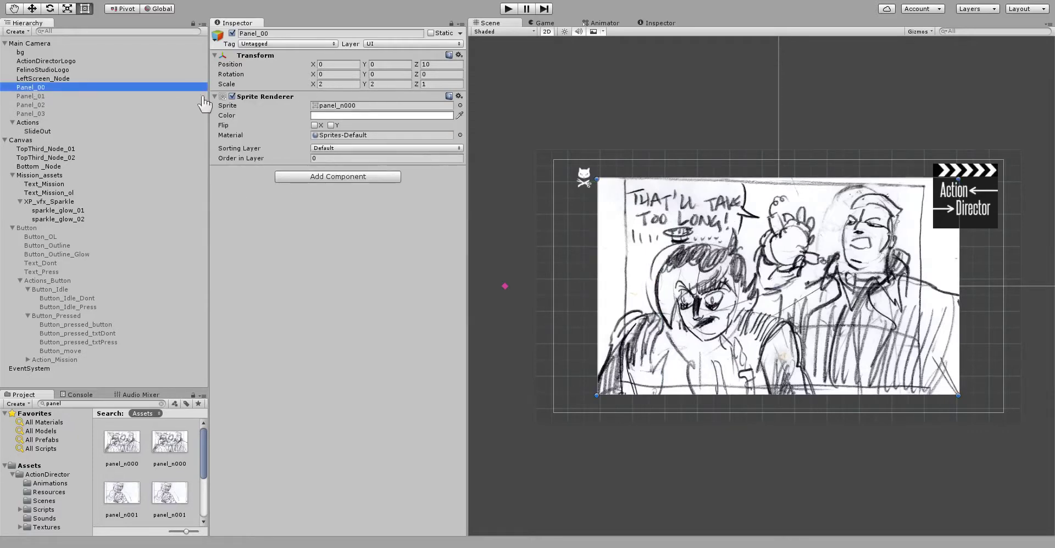
left_click(39, 96)
left_click(39, 105)
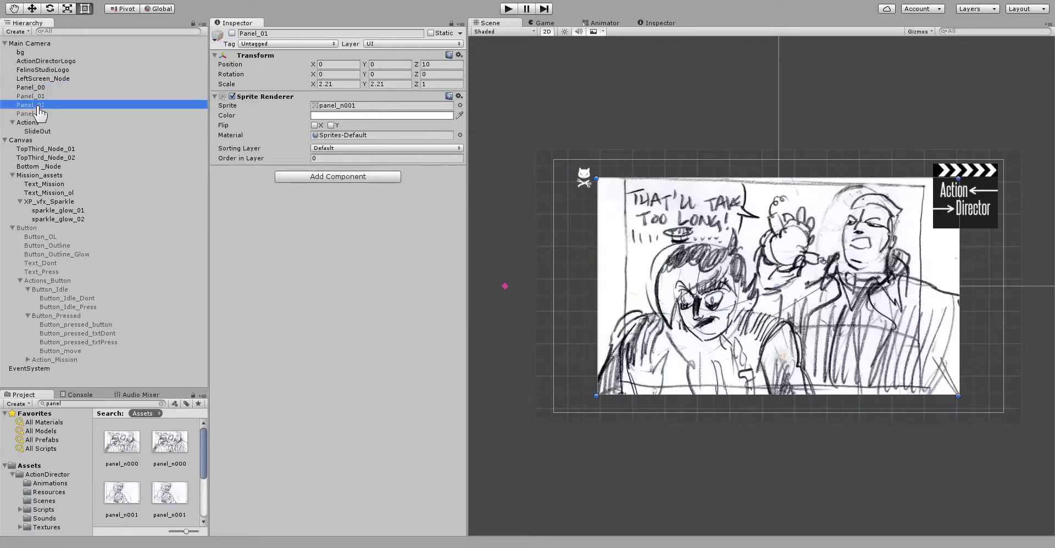
left_click(36, 114)
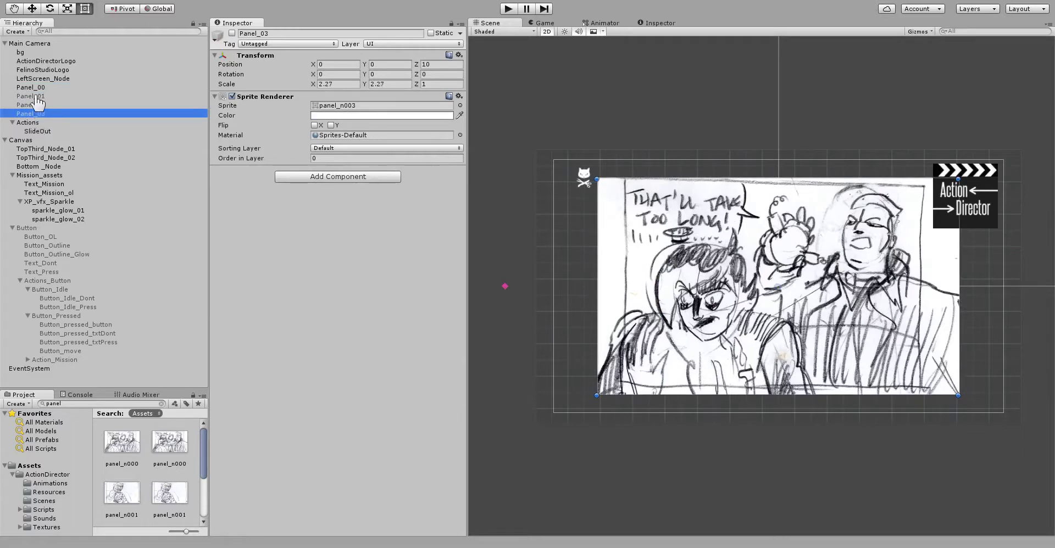
left_click(33, 87)
left_click(38, 132)
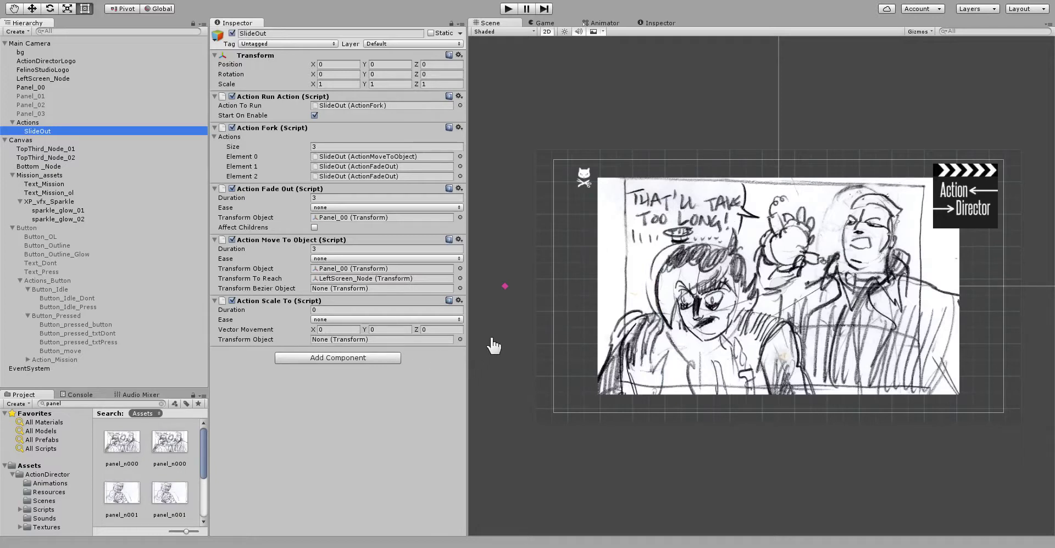
- Replace Action Scale To with Action Scale By and set its X and Y amounts to 0.75
key("ctrl+z")
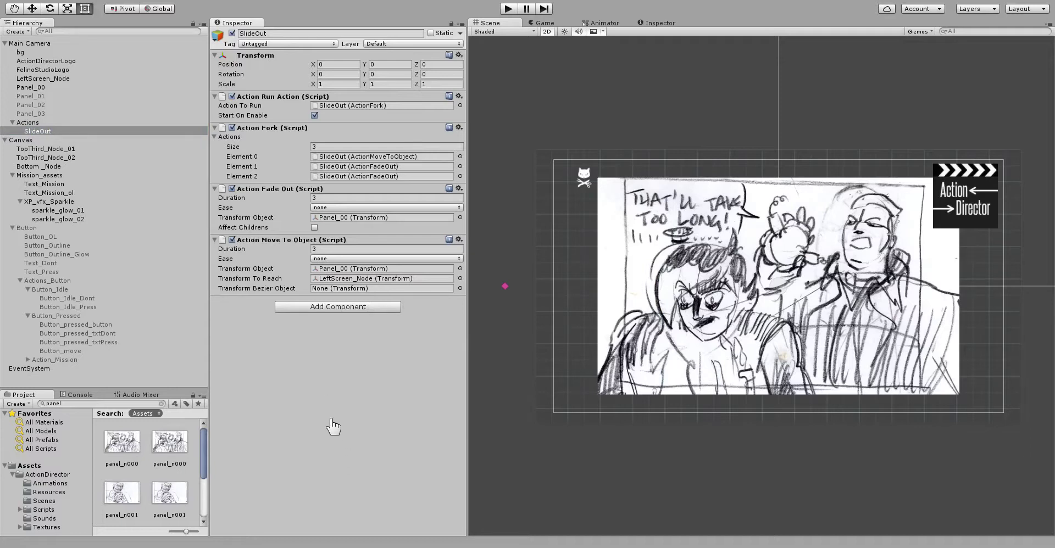
key("ctrl+y")
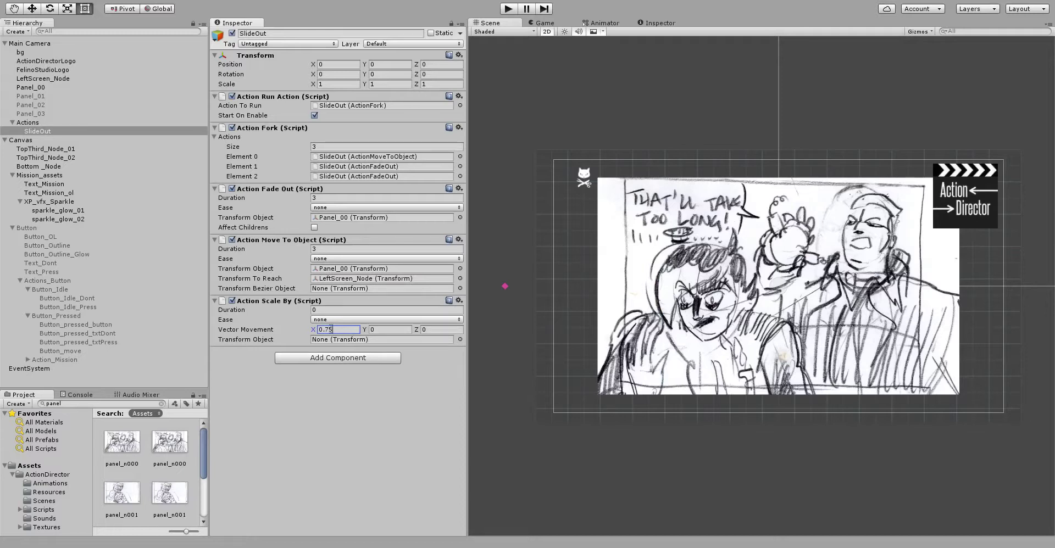
double_click(338, 329)
key("ctrl+c")
left_click(379, 329)
key("ctrl+v")
left_click(428, 330)
key("Return")
- Order the fork as fade, move, then scale-by, and give Scale By a duration of 3
left_click_drag(281, 197, 330, 157)
left_click_drag(304, 190, 329, 167)
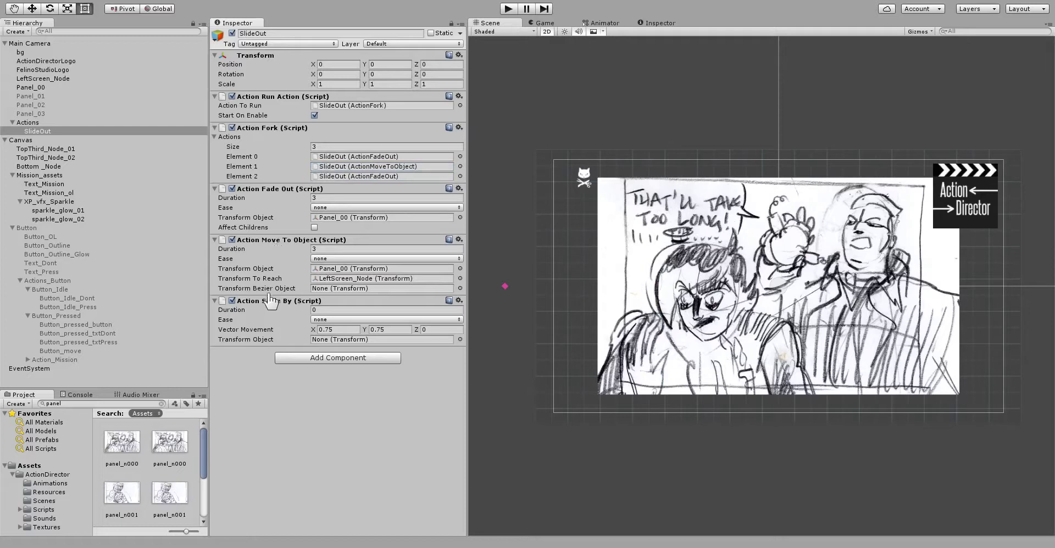
left_click_drag(270, 301, 338, 178)
left_click(333, 311)
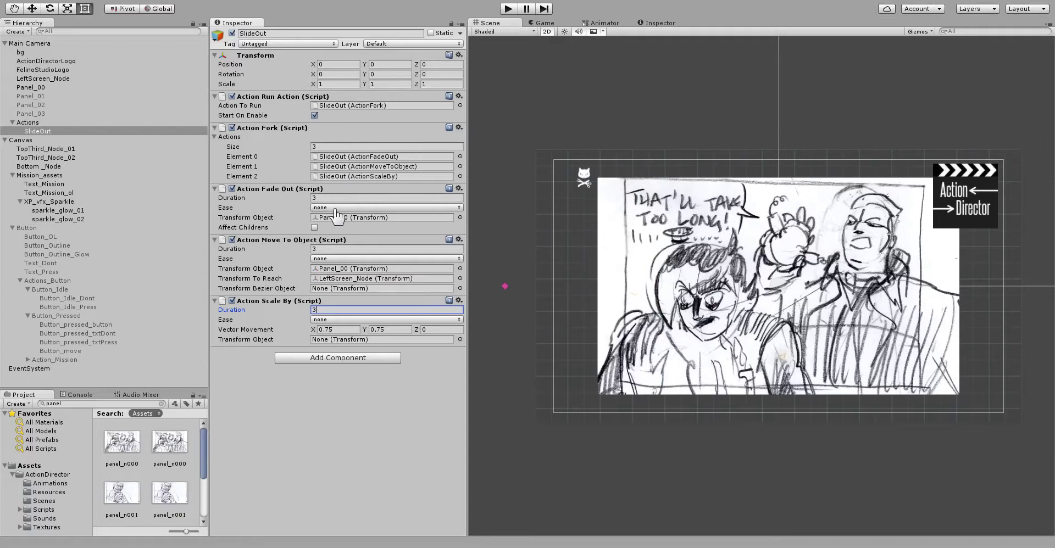
left_click(287, 210)
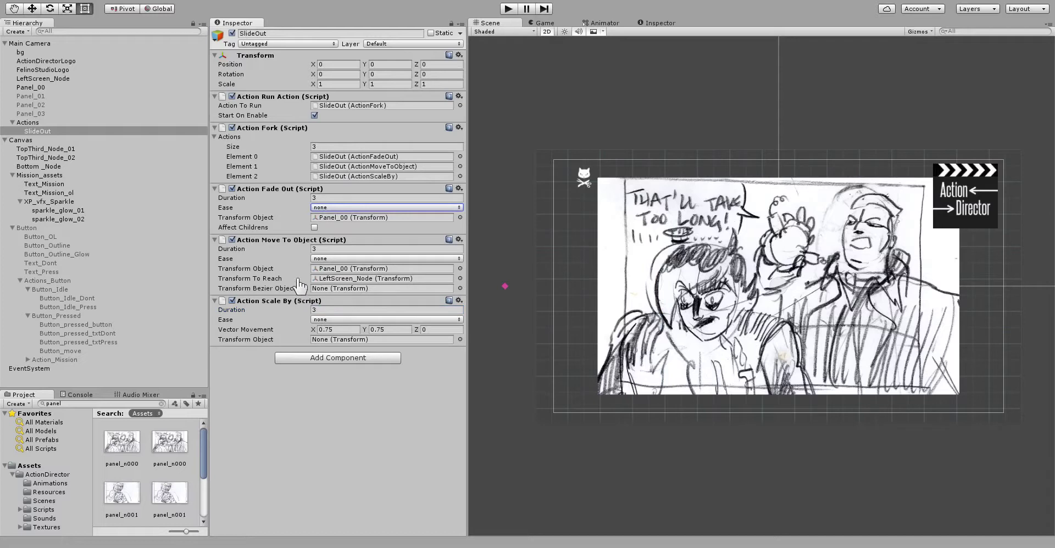
- Make Panel_00 the Scale By target object and preview the sequence in play mode
left_click(508, 9)
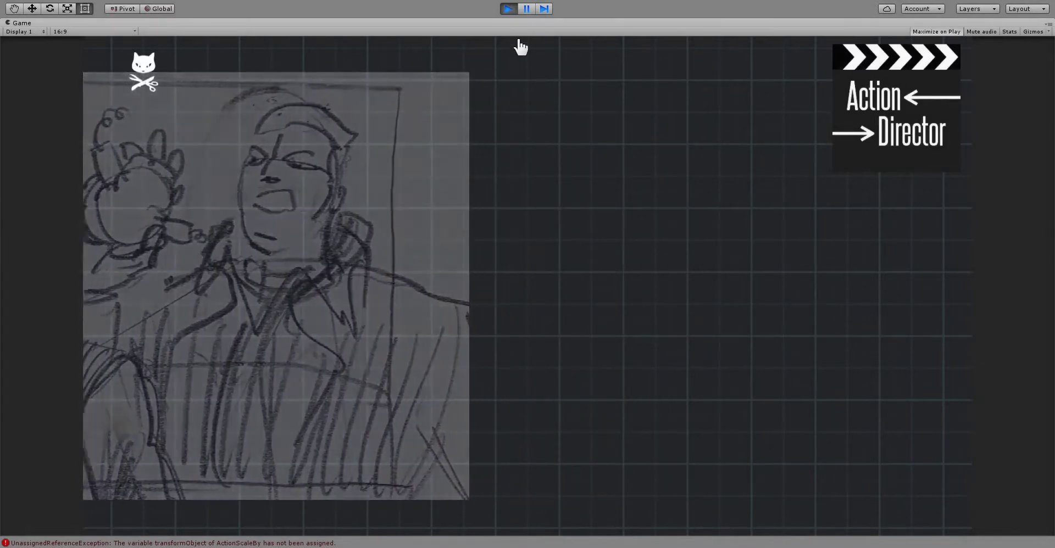
left_click(509, 11)
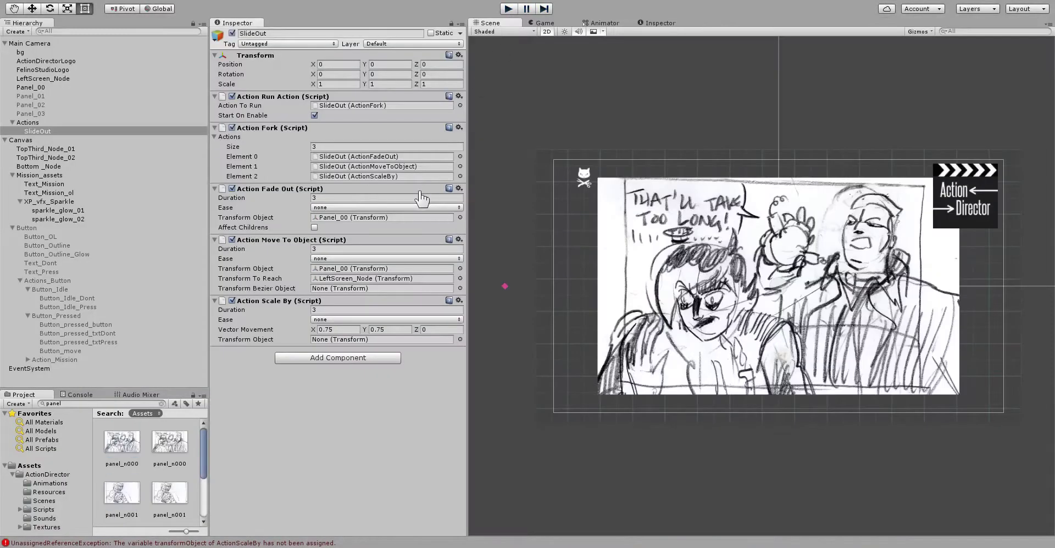
left_click(336, 342)
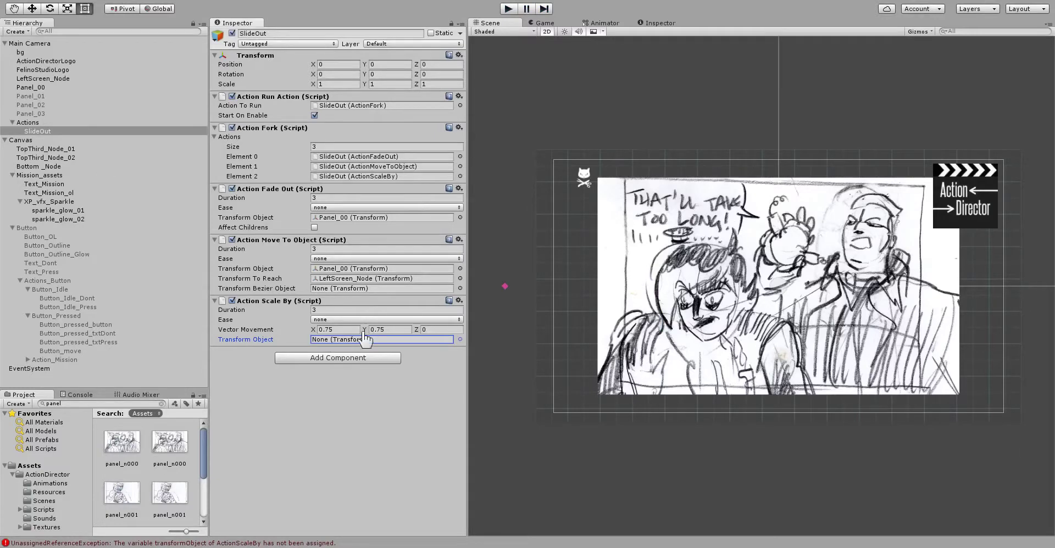
left_click_drag(30, 87, 354, 341)
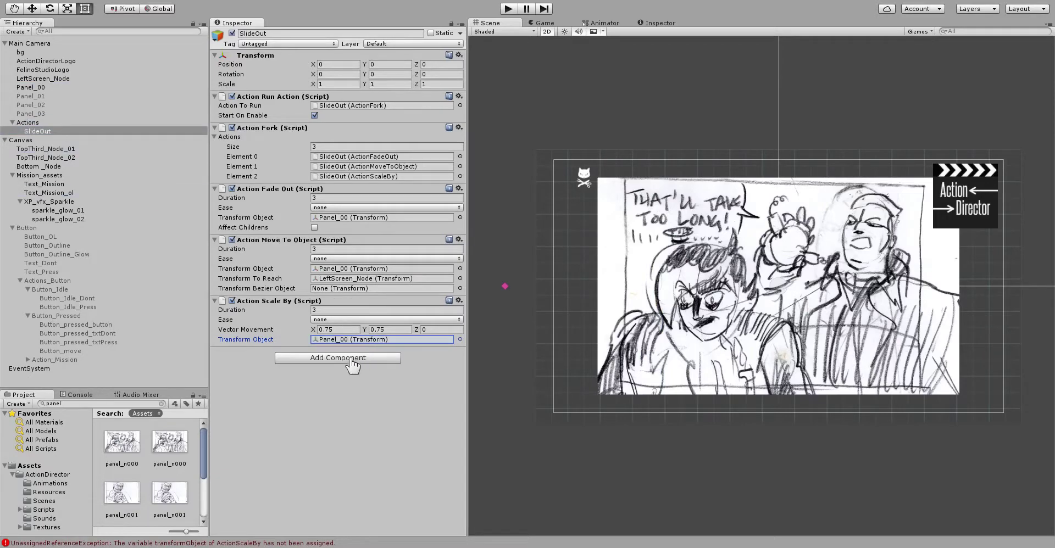
left_click(508, 9)
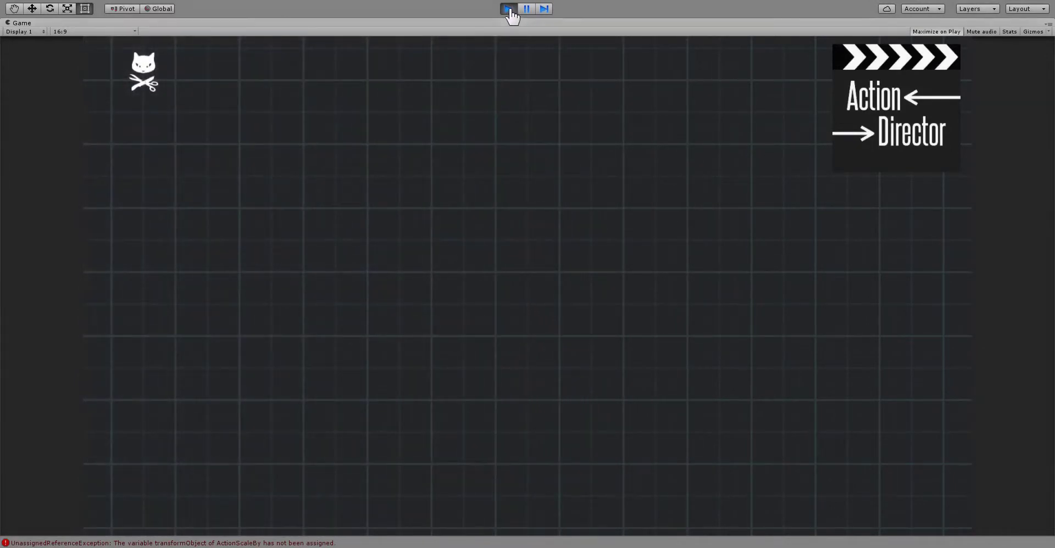
left_click(508, 9)
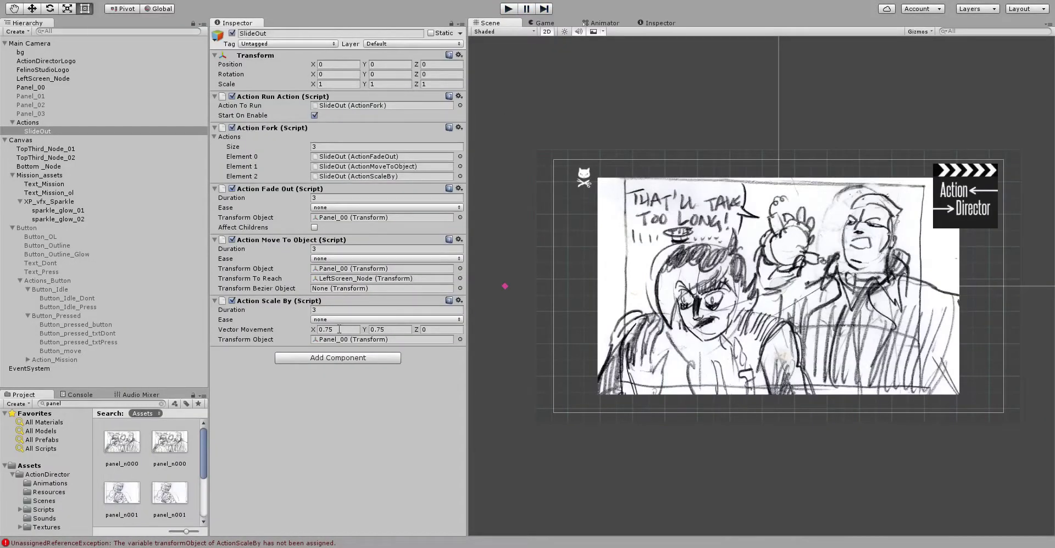
- Set the Scale By X and Y amounts to -0.25 and preview the shrink
left_click(320, 331)
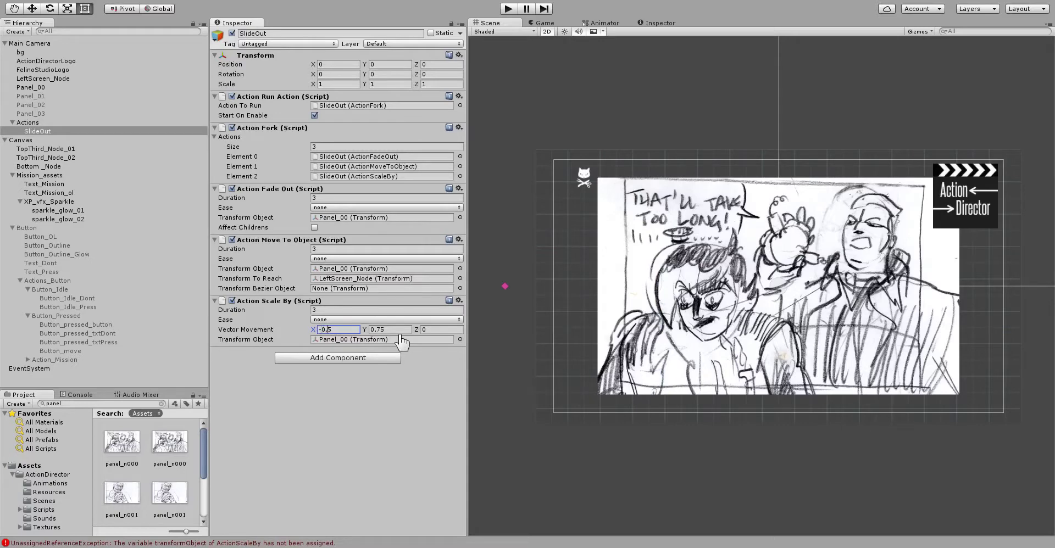
key("Tab")
left_click(507, 9)
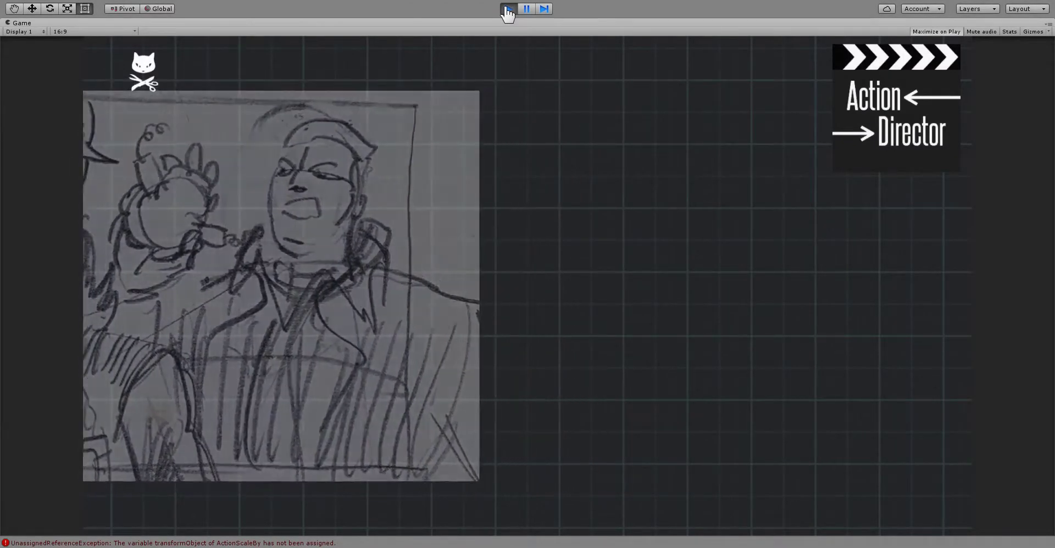
left_click(507, 10)
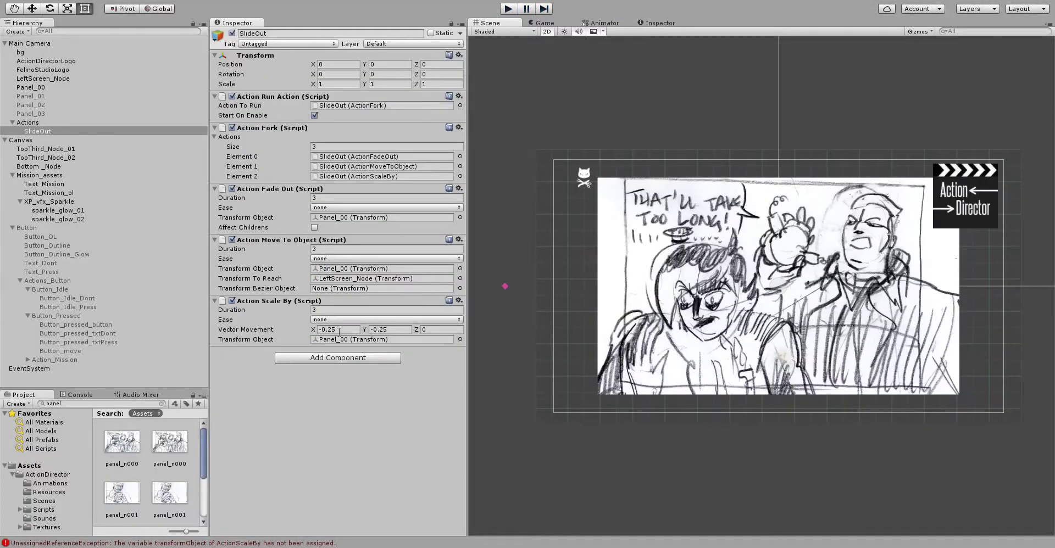
- Change both scale amounts to -0.5 and preview the sequence in the Game view
left_click(338, 329)
left_click(371, 330)
double_click(382, 332)
left_click(508, 10)
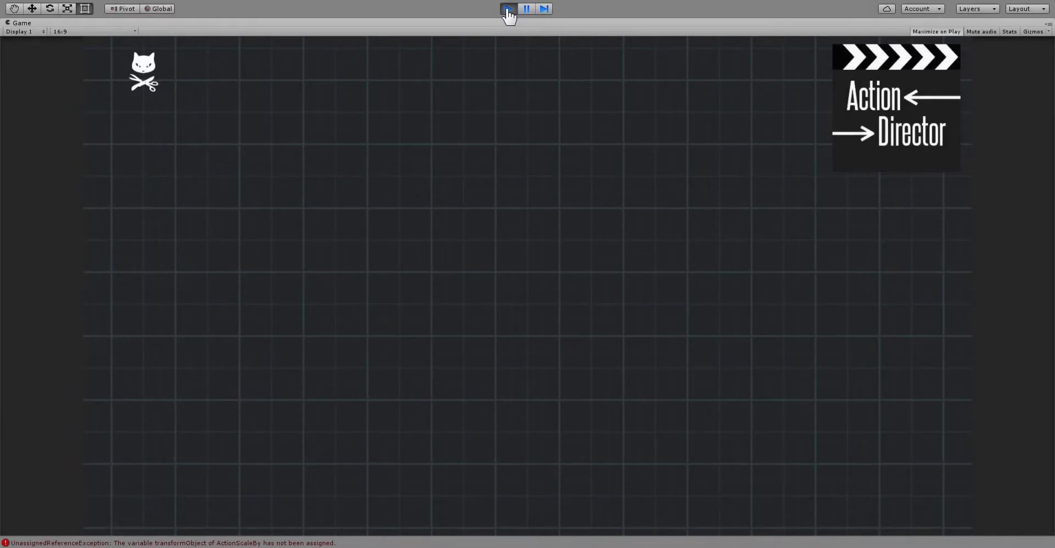
left_click(508, 9)
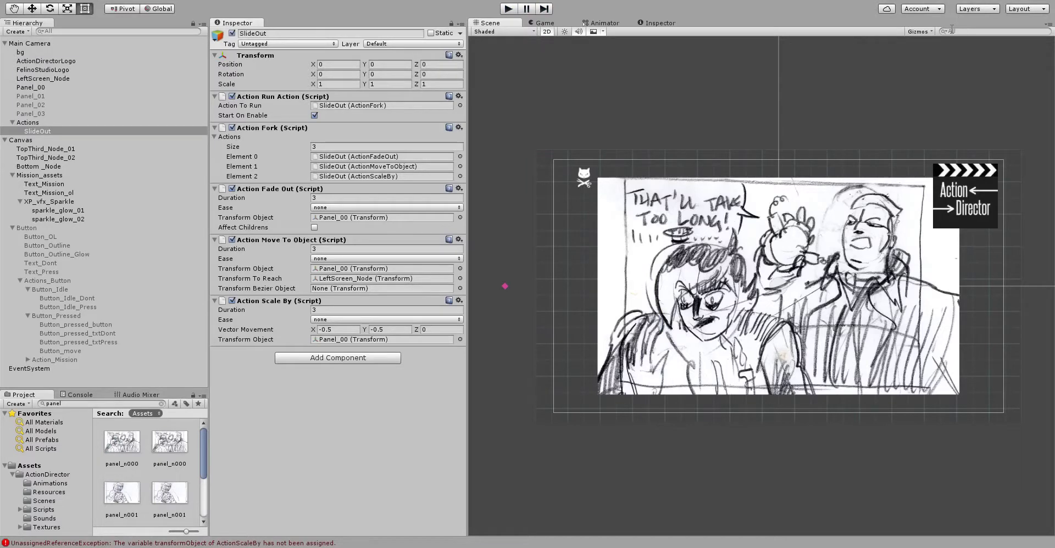
left_click(544, 23)
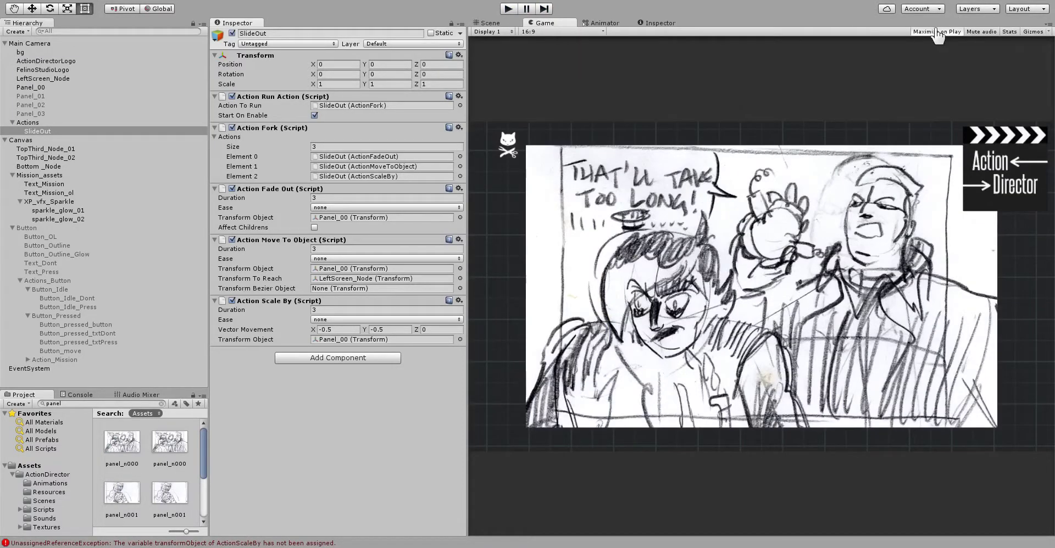
left_click(508, 10)
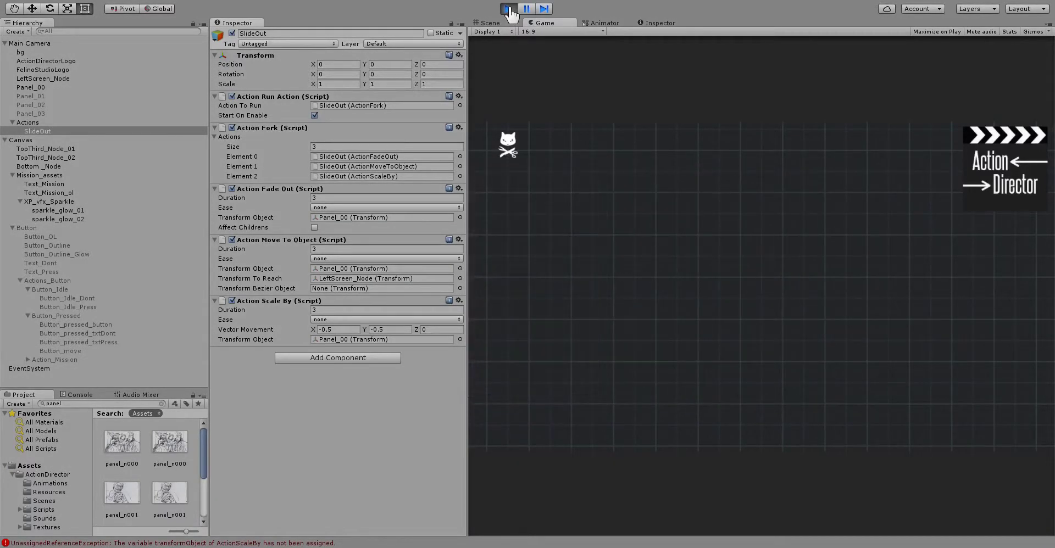
left_click(508, 9)
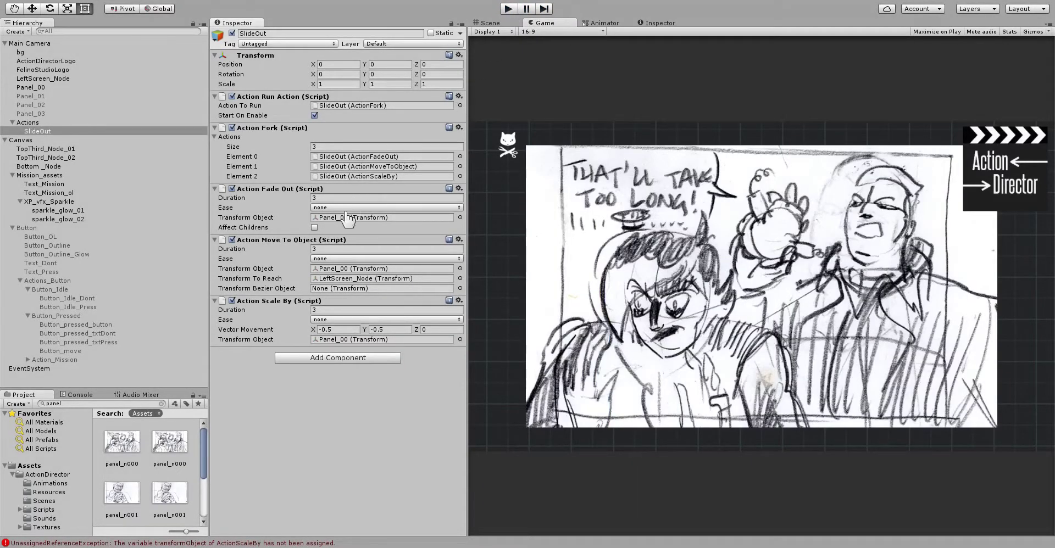
- Set the move action's easing to easeOut and preview the slide-out twice
left_click(345, 302)
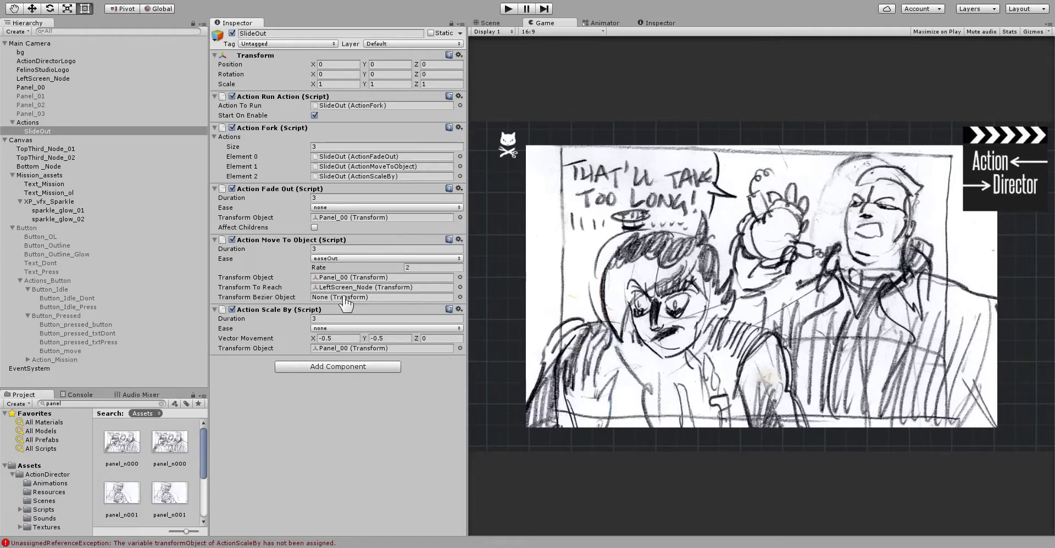
left_click(509, 9)
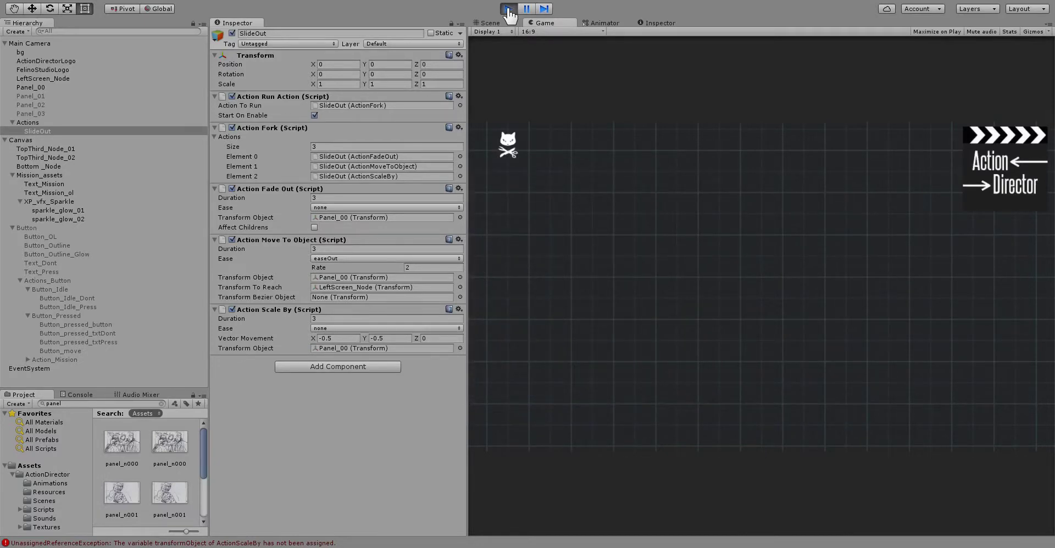
left_click(509, 9)
left_click(508, 9)
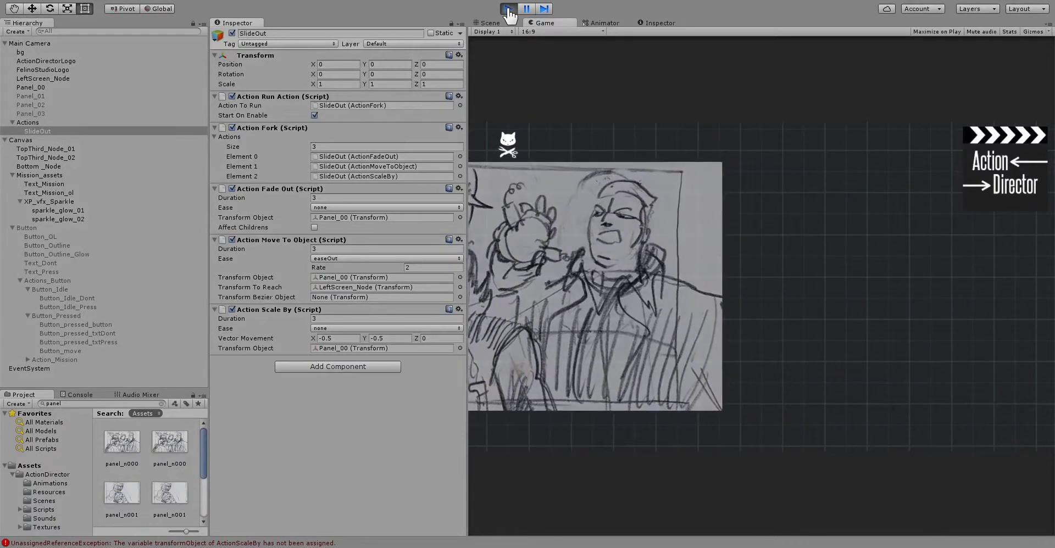
left_click(508, 8)
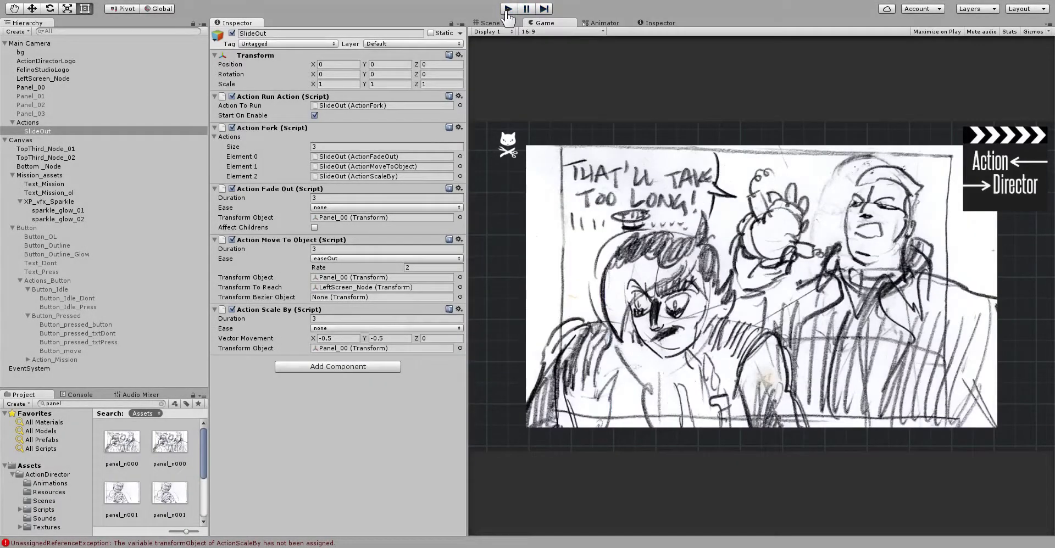
- Try easeIn on the move action, then switch back to easeOut and preview again
left_click(344, 261)
left_click(349, 296)
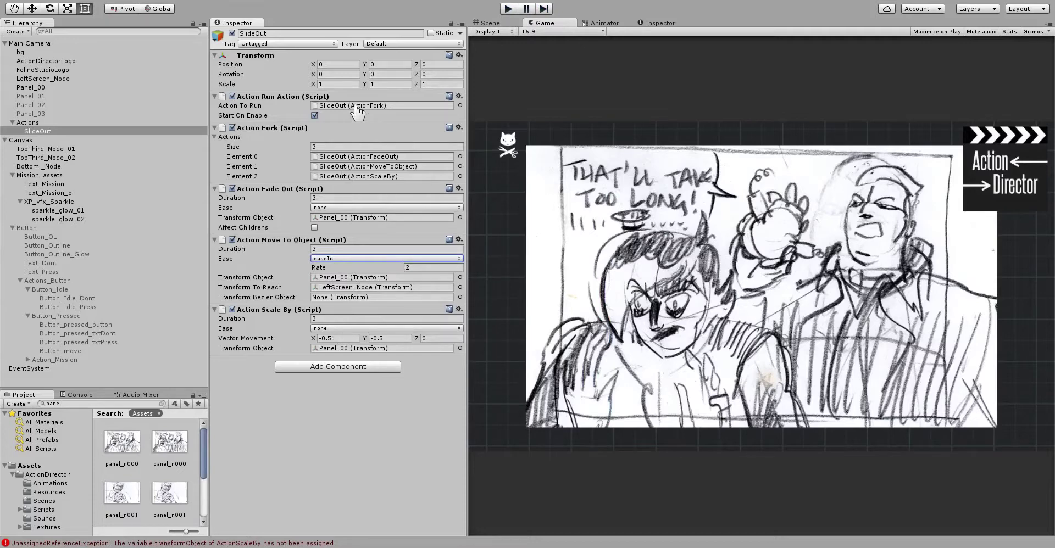
left_click(509, 10)
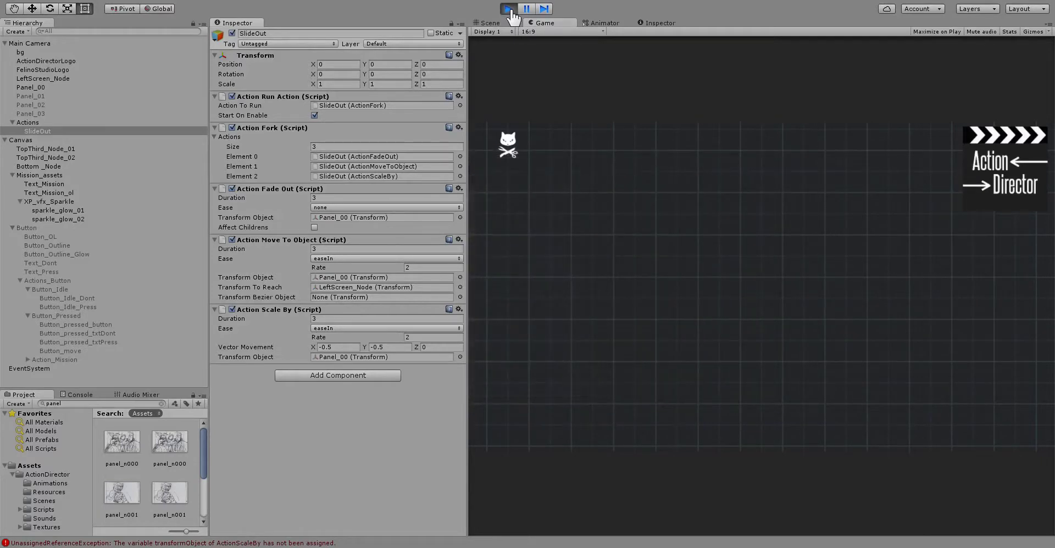
left_click(509, 9)
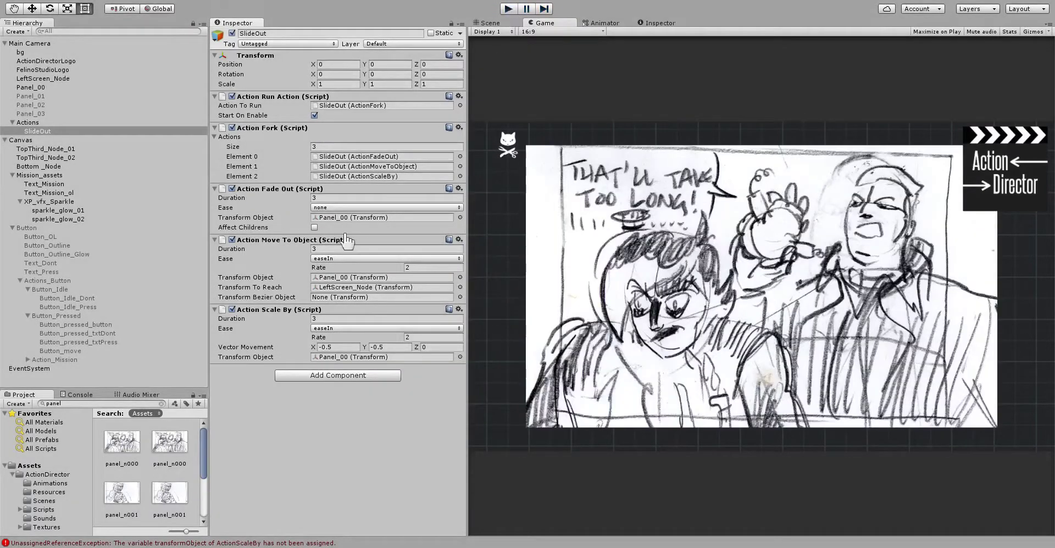
left_click(351, 305)
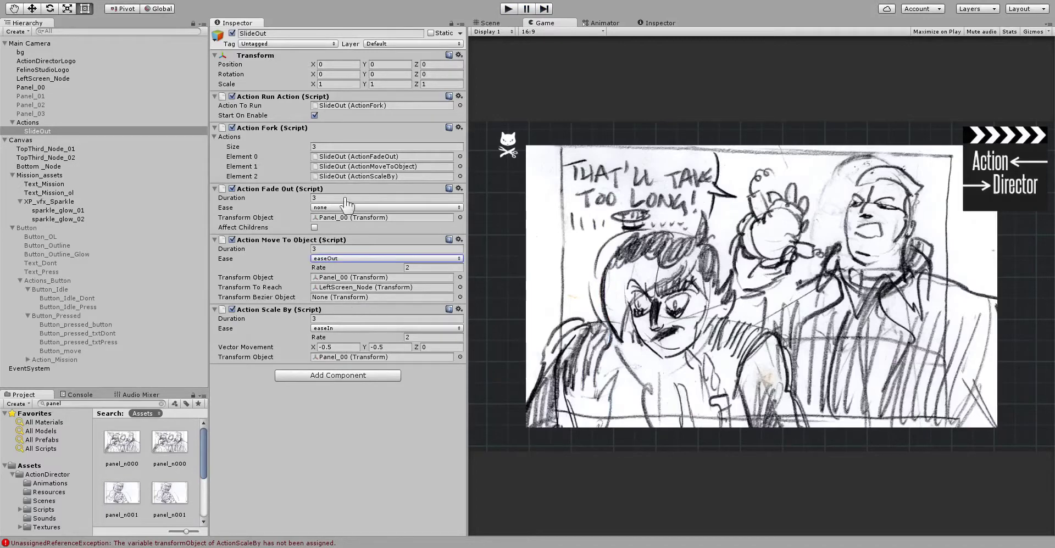
left_click(509, 9)
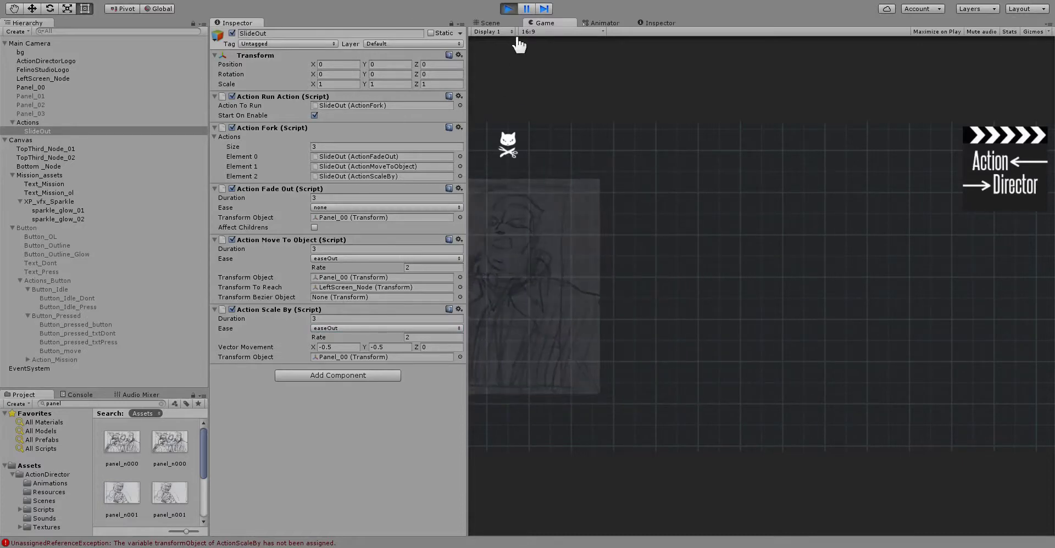
left_click(509, 10)
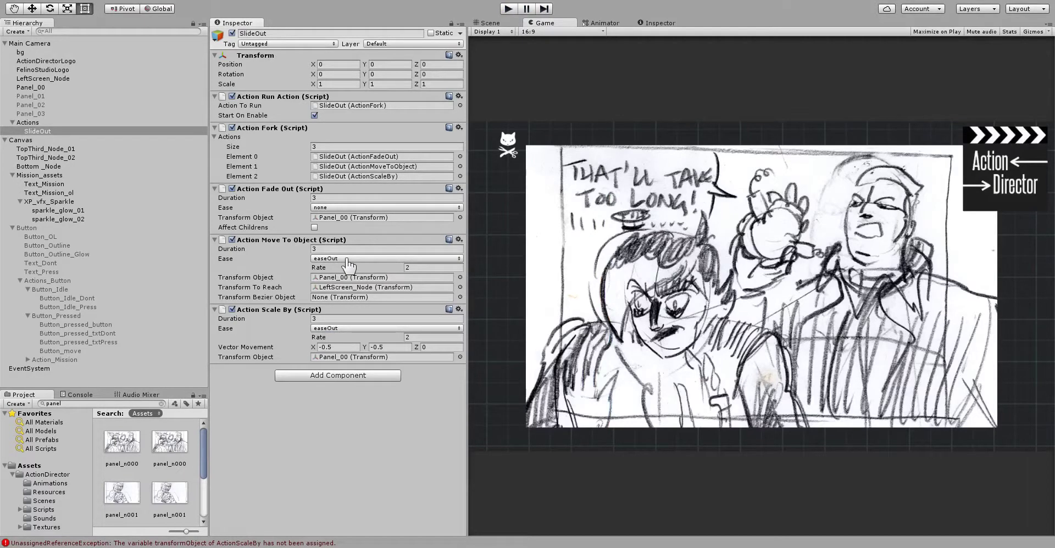
- Give Move To Object a customCurve ease, set Scale By's ease to none, and test in play mode
left_click(359, 506)
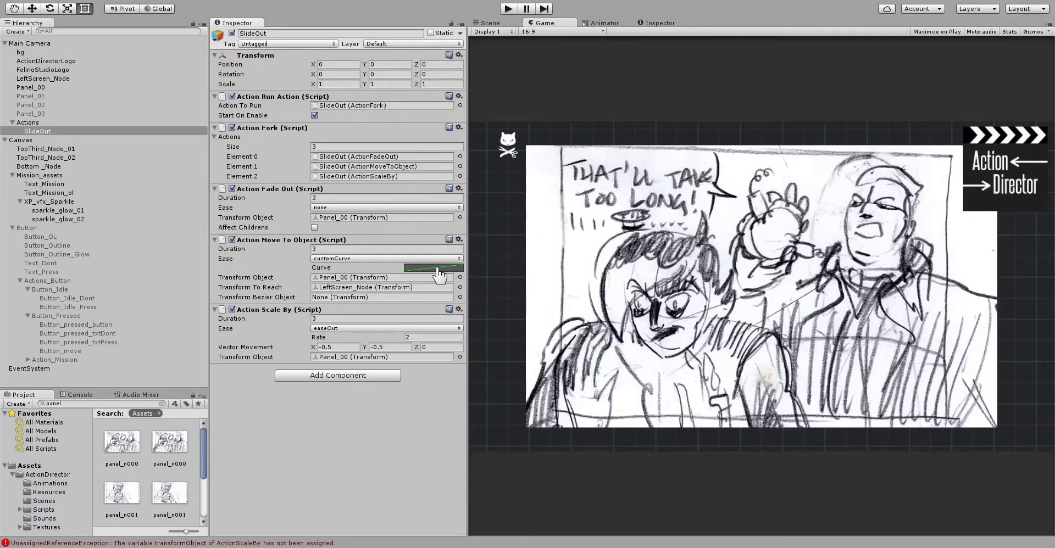
left_click(354, 328)
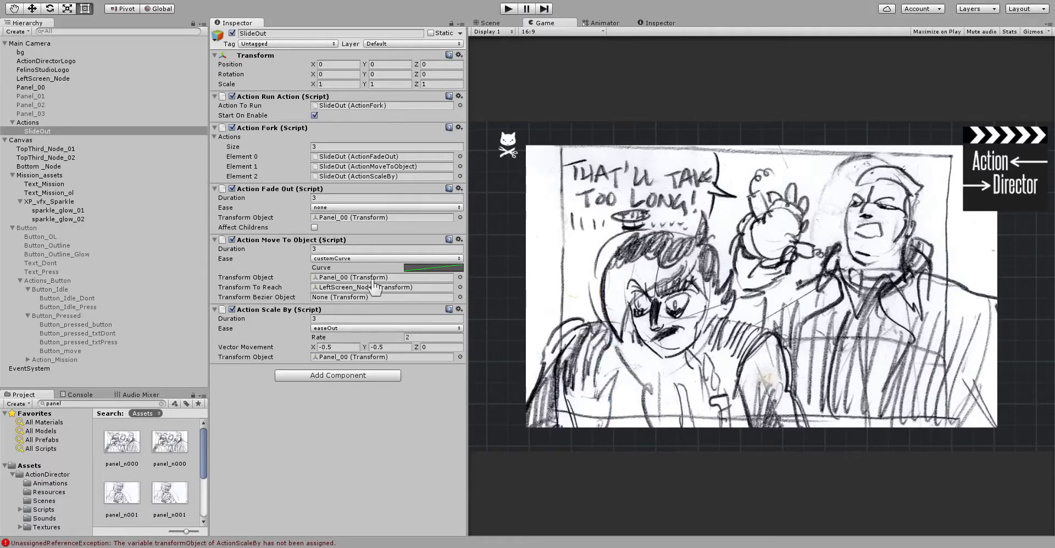
left_click(344, 103)
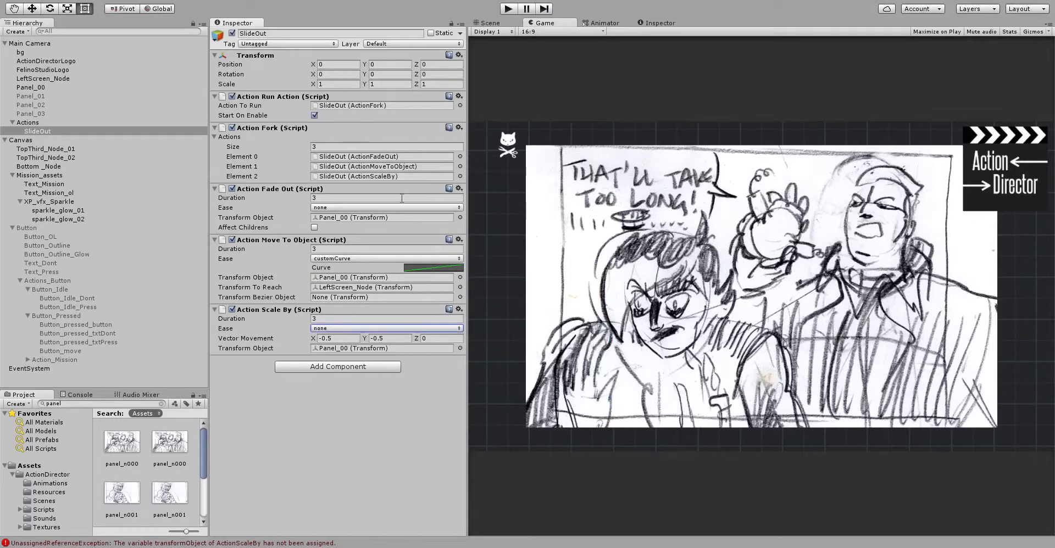
left_click(423, 272)
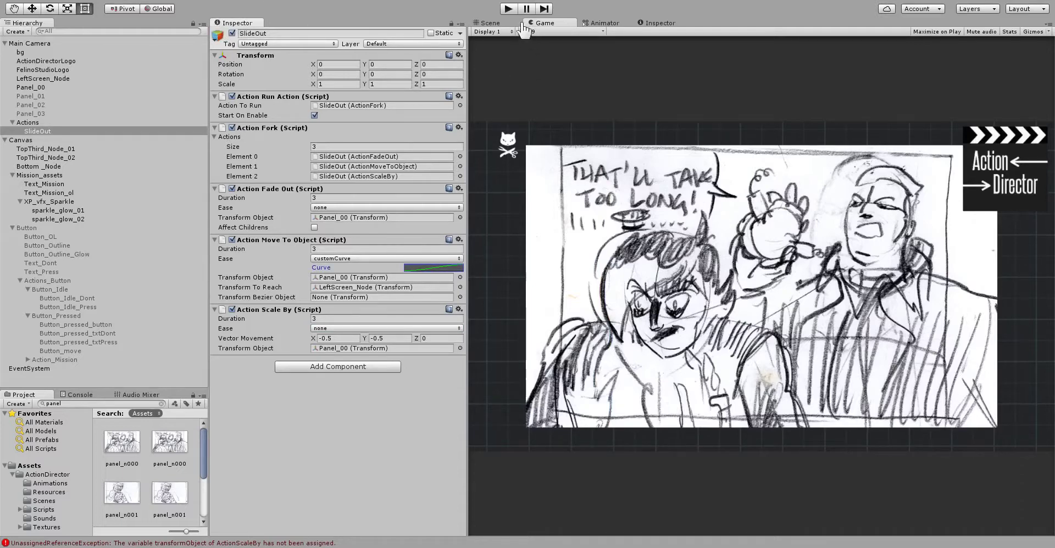
left_click(508, 9)
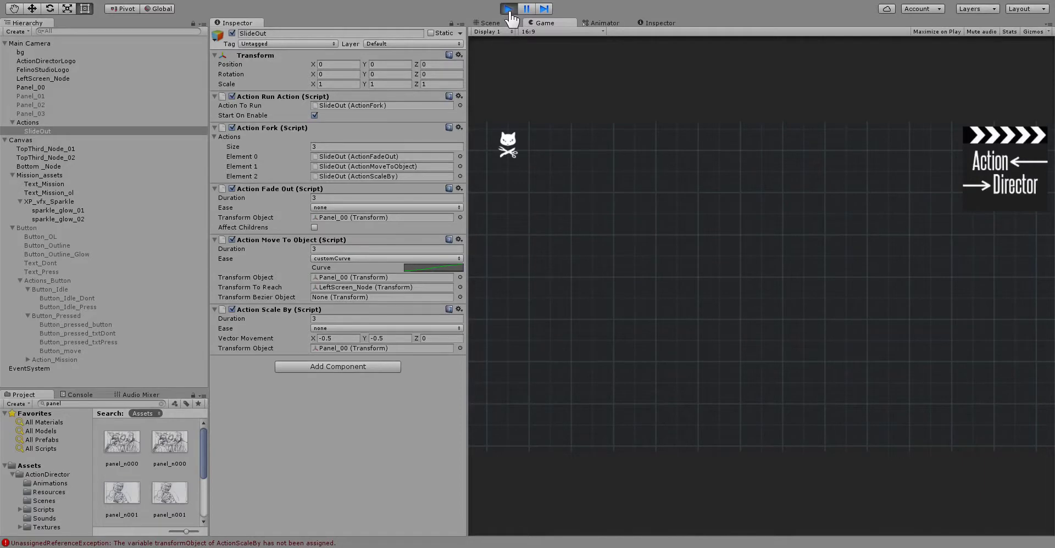
left_click(509, 10)
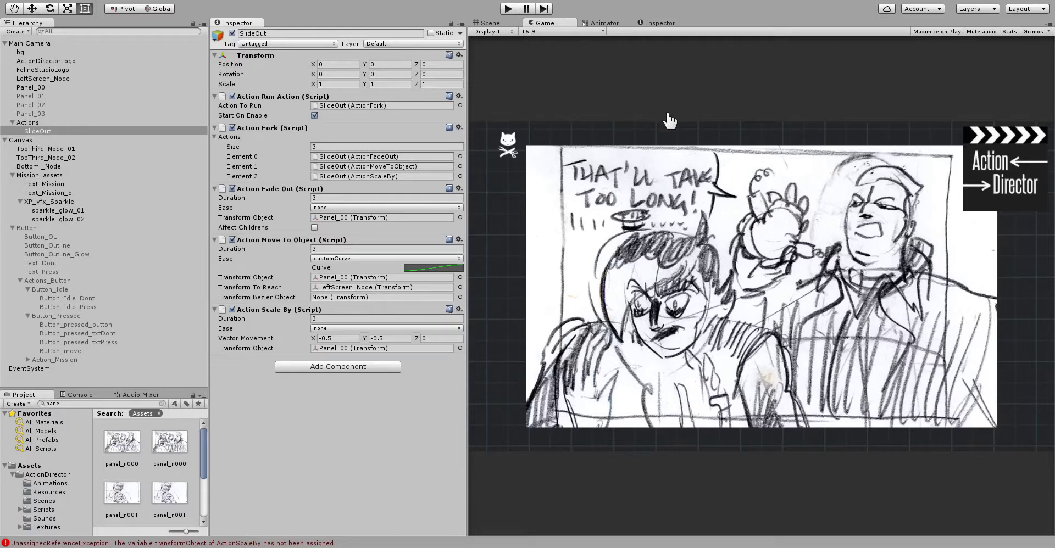
- Switch to the Scene view and locate the LeftScreen_Node marker
left_click(496, 24)
scroll(609, 243, "down", 3)
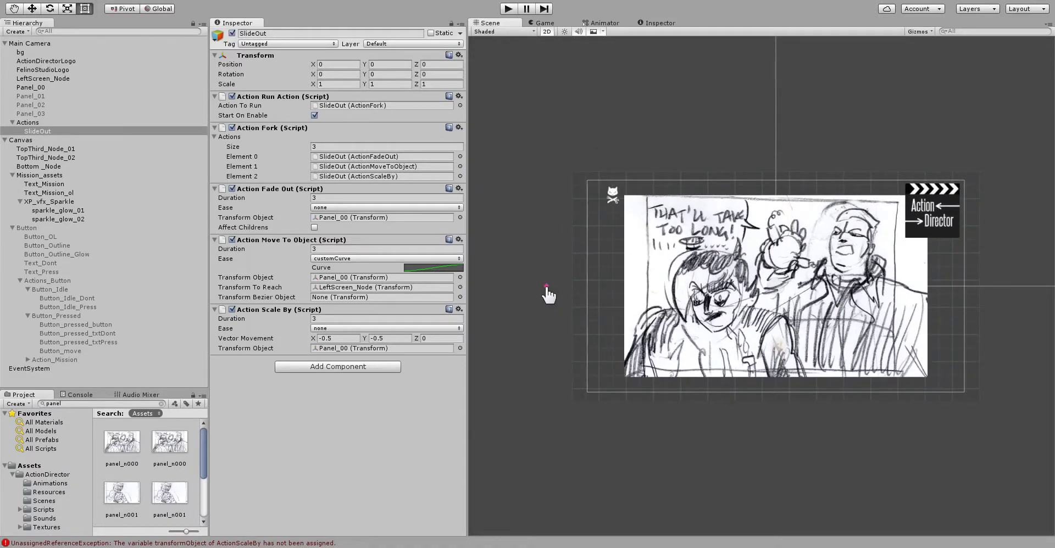
left_click(546, 287)
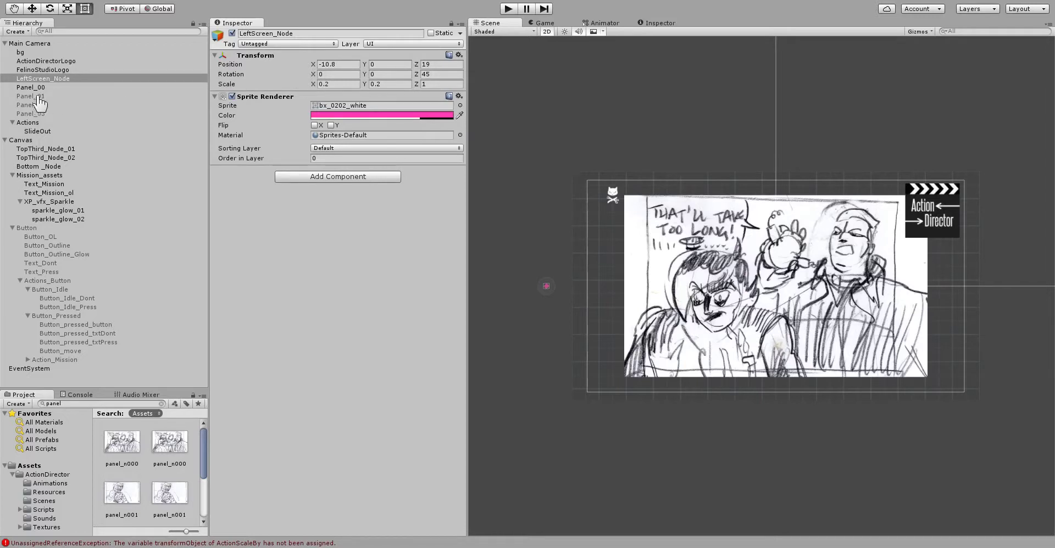
- Duplicate LeftScreen_Node, place the copy after it, and rename it RightScreen_Node
left_click(48, 79)
key("ctrl+d")
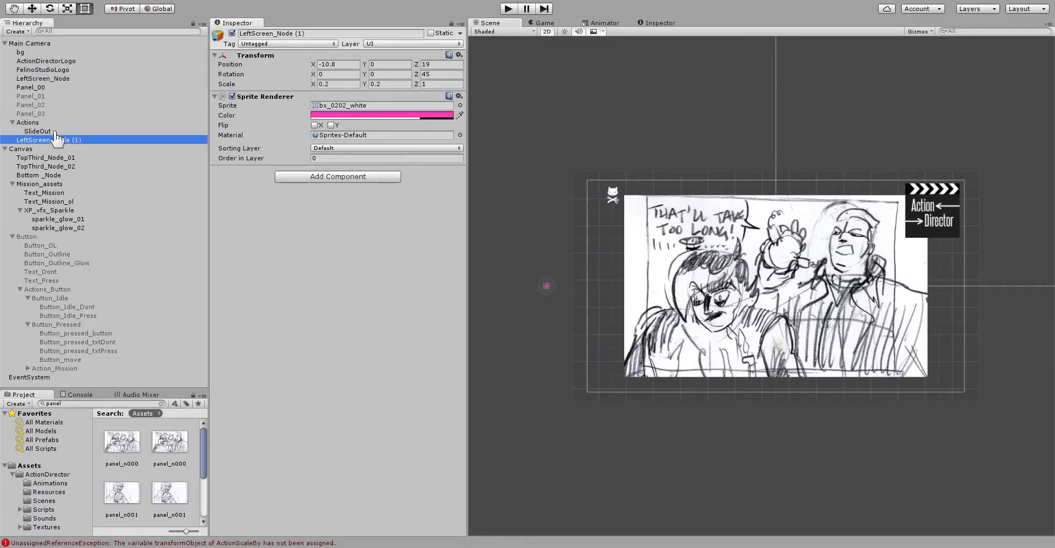
left_click_drag(49, 142, 56, 88)
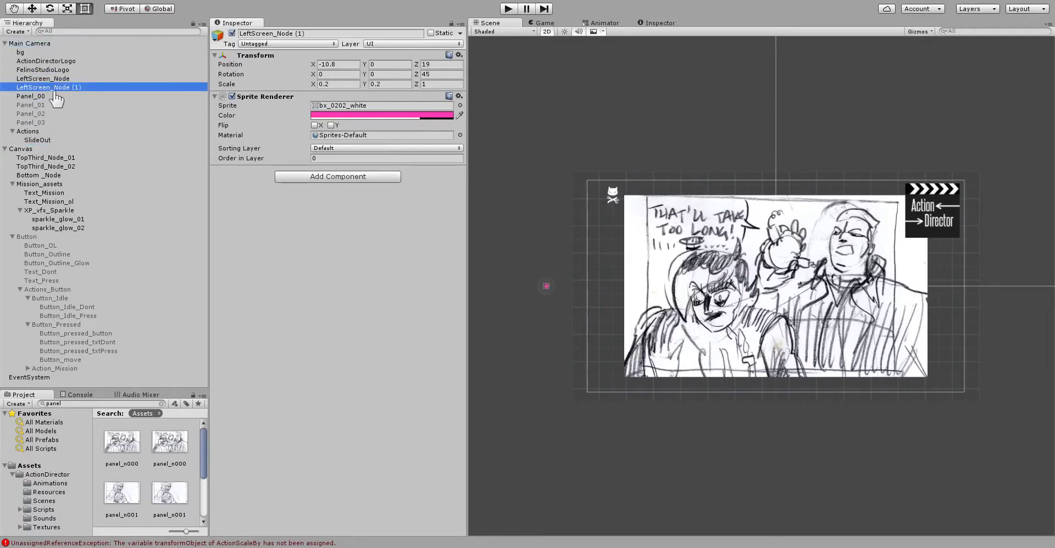
left_click(29, 88)
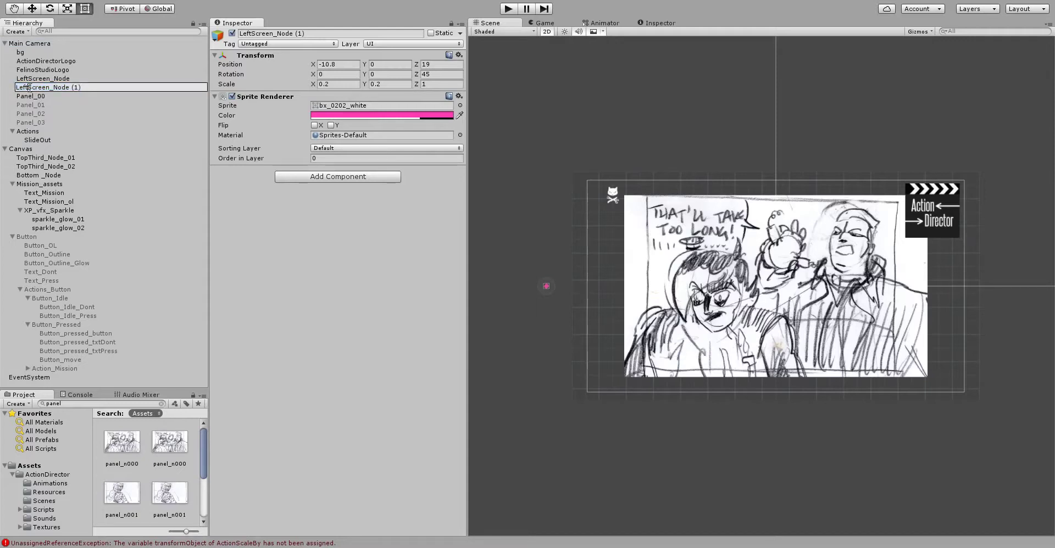
left_click_drag(28, 88, 4, 98)
type("Right")
left_click(332, 64)
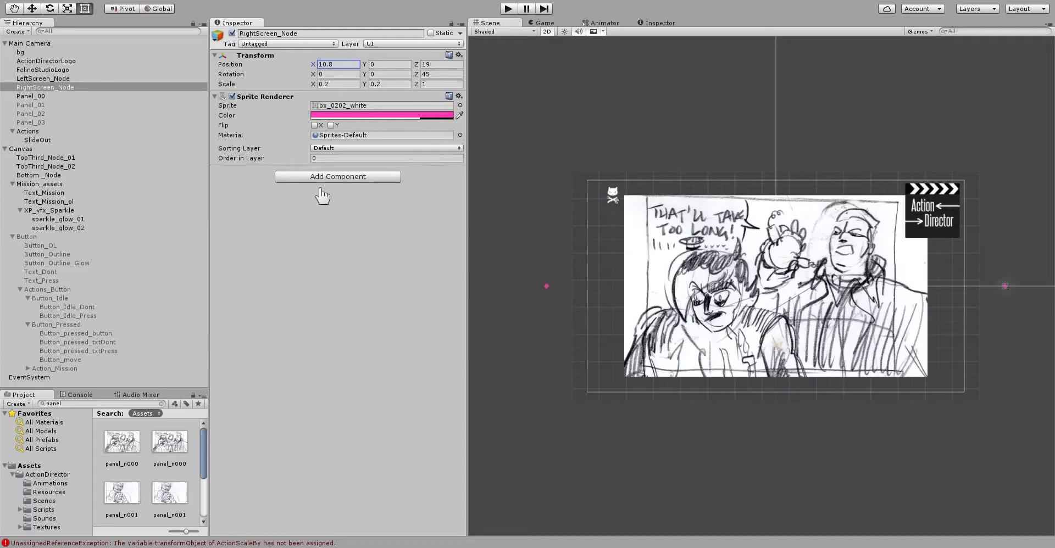
- Switch Panel_01 on and Panel_00 off, then select SlideOut
left_click(36, 105)
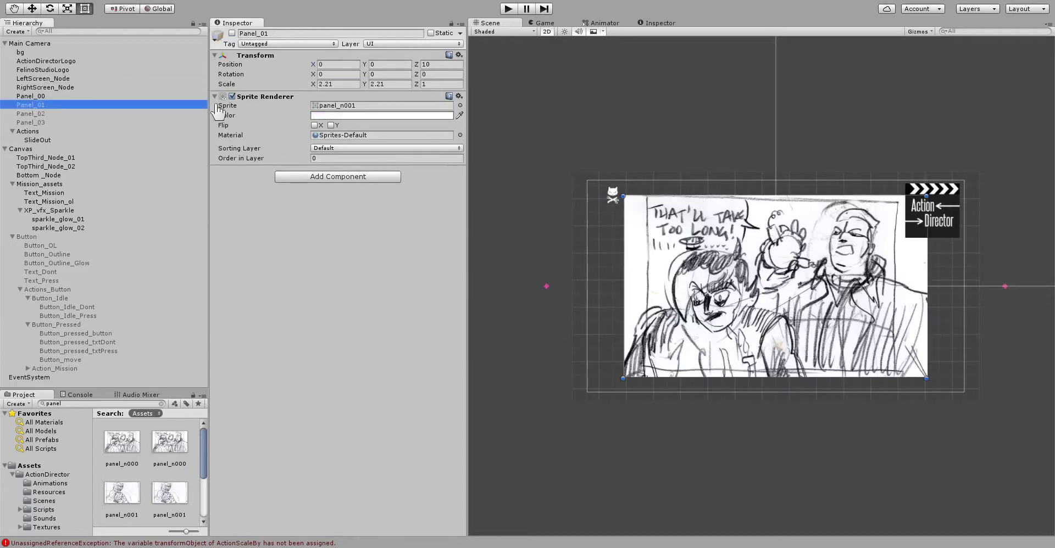
left_click(232, 33)
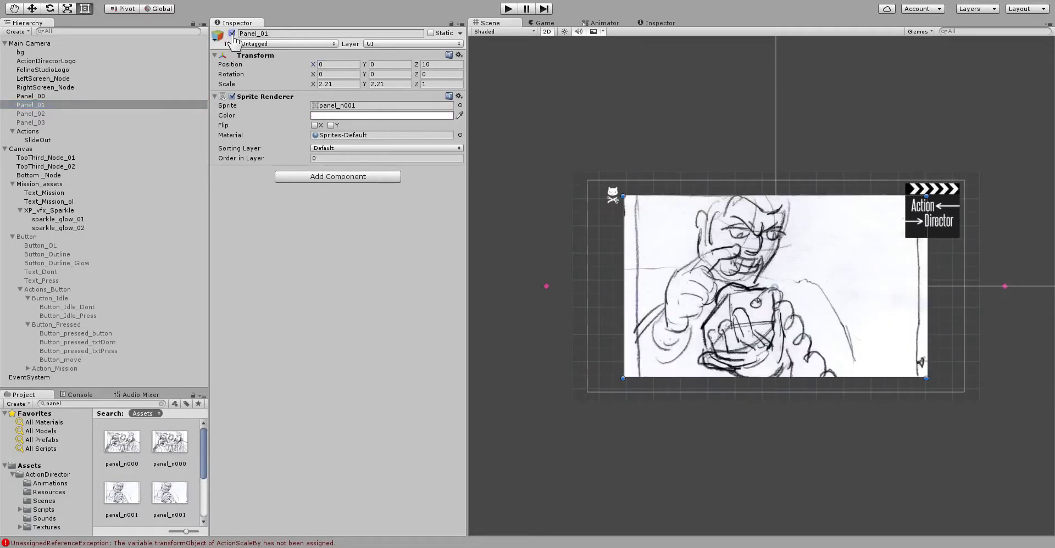
left_click(38, 97)
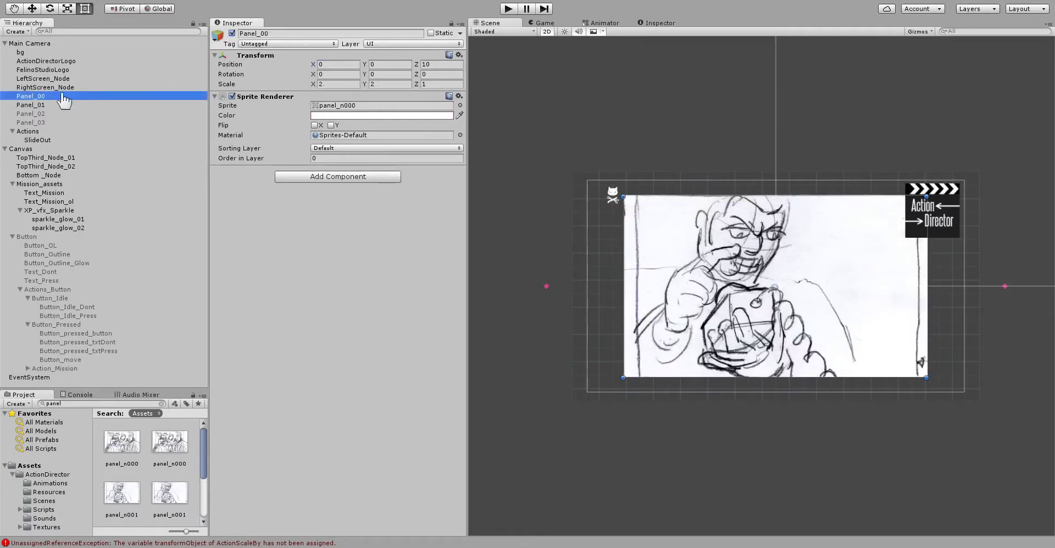
left_click(232, 34)
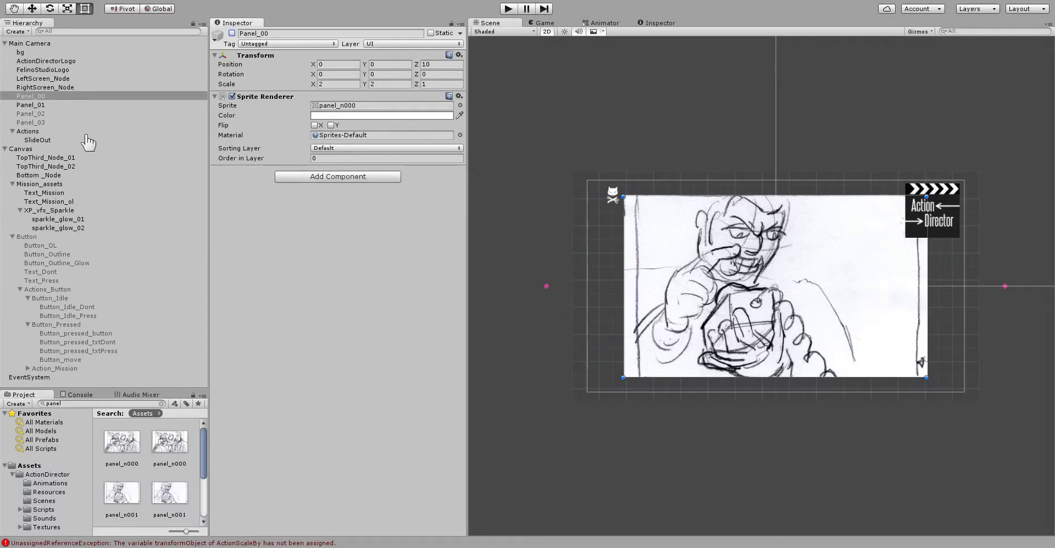
left_click(32, 141)
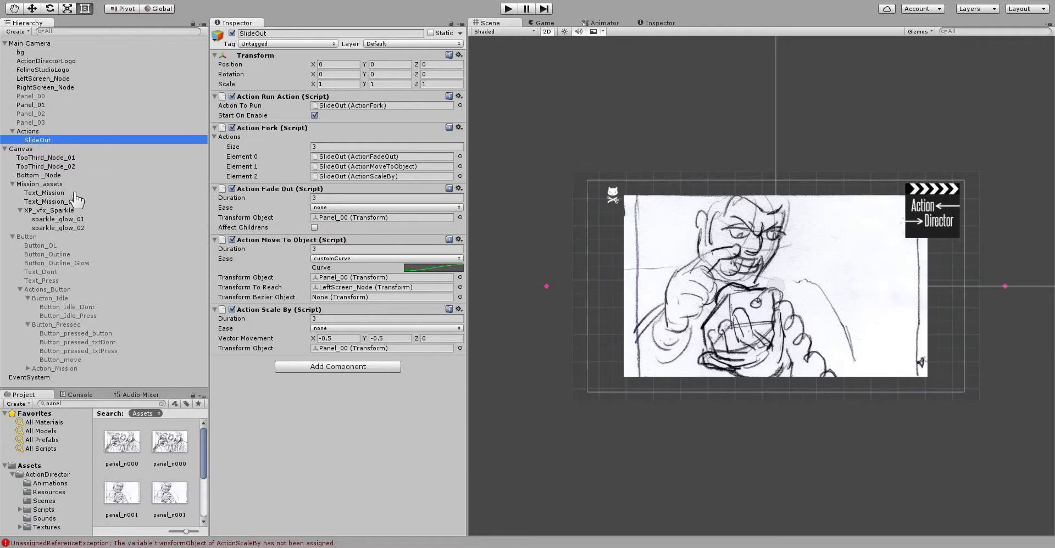
- Duplicate SlideOut and rename the SlideOut (1) copy to SlideIn
key("ctrl+d")
left_click(35, 149)
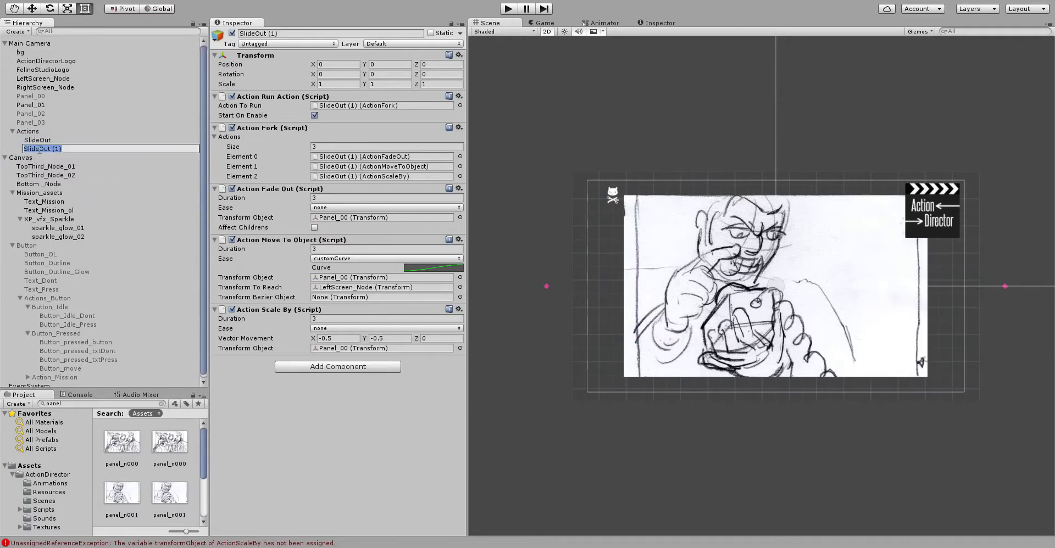
left_click_drag(39, 149, 73, 148)
key("Return")
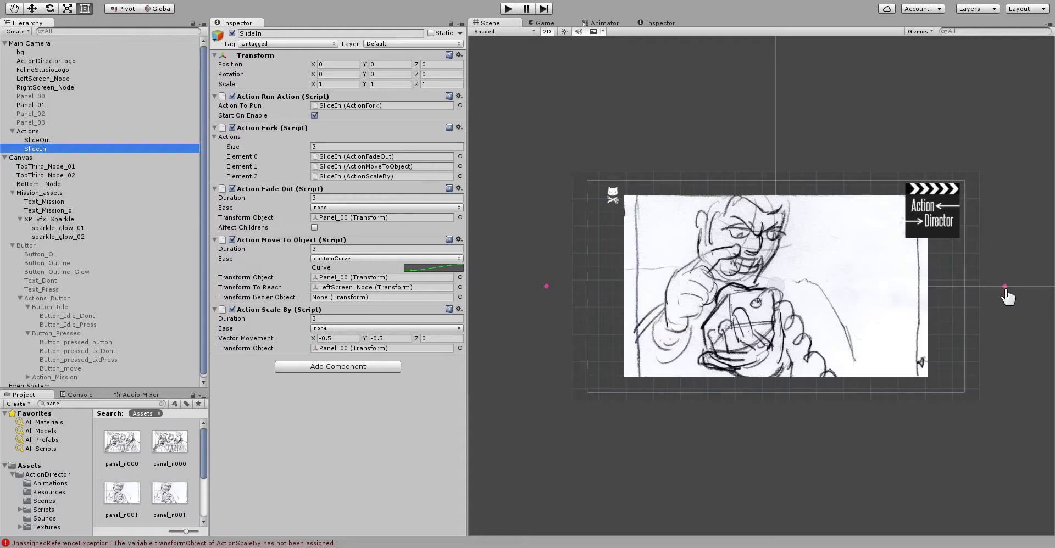
- Duplicate RightScreen_Node, place the copy above it, and rename it CentertScreen_Node
left_click(50, 88)
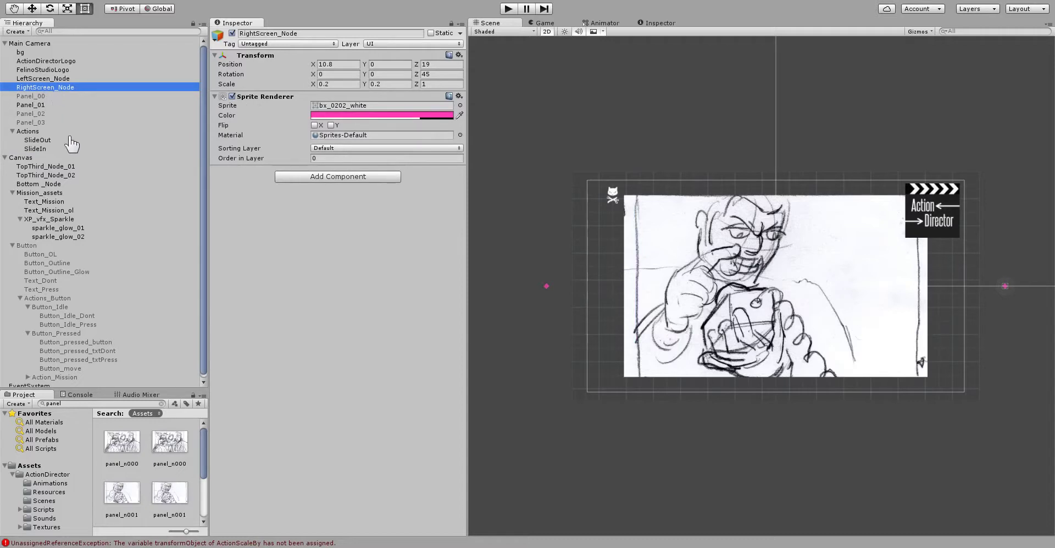
key("ctrl+d")
left_click_drag(48, 156, 51, 84)
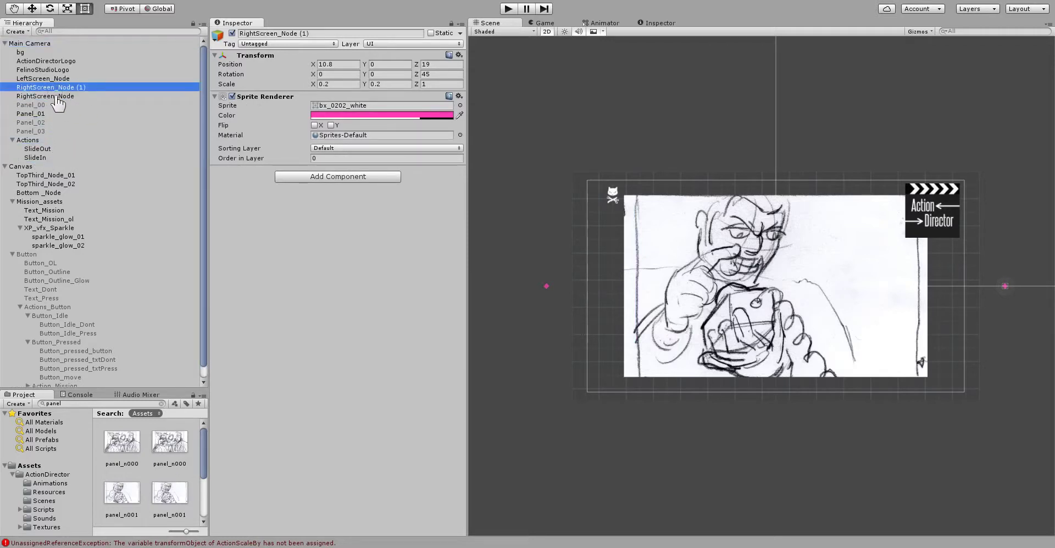
left_click(27, 88)
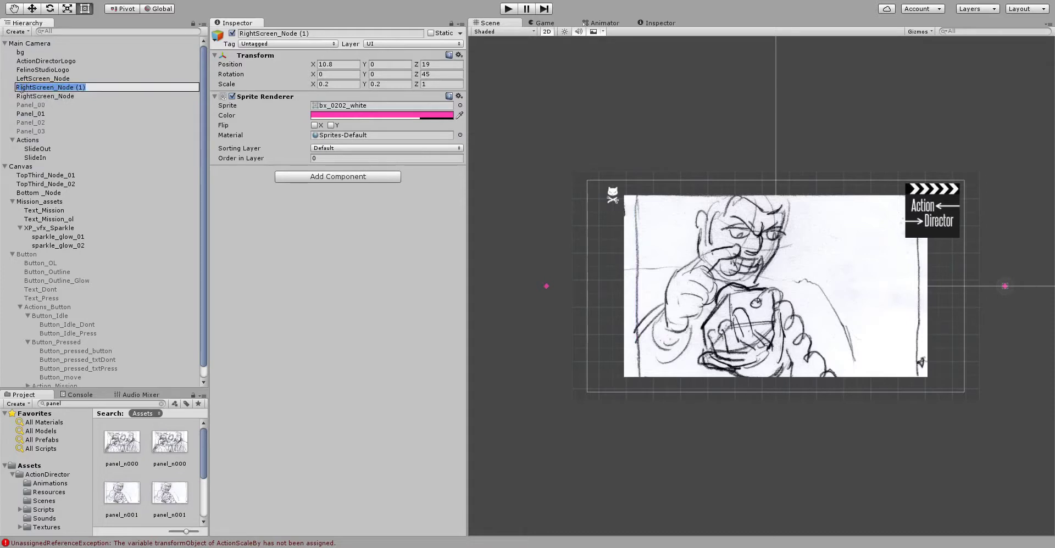
left_click_drag(31, 88, 14, 93)
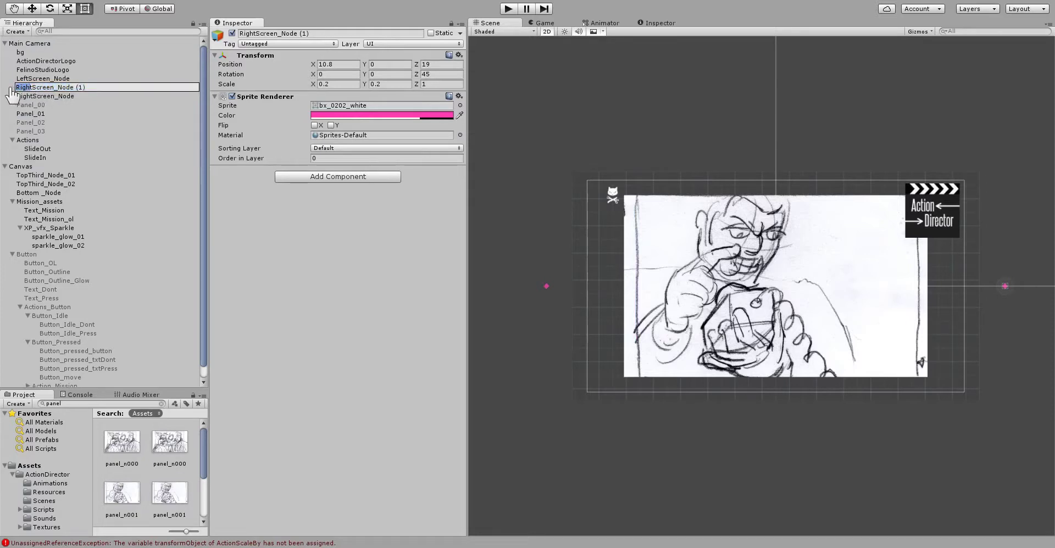
type("Center")
key("Return")
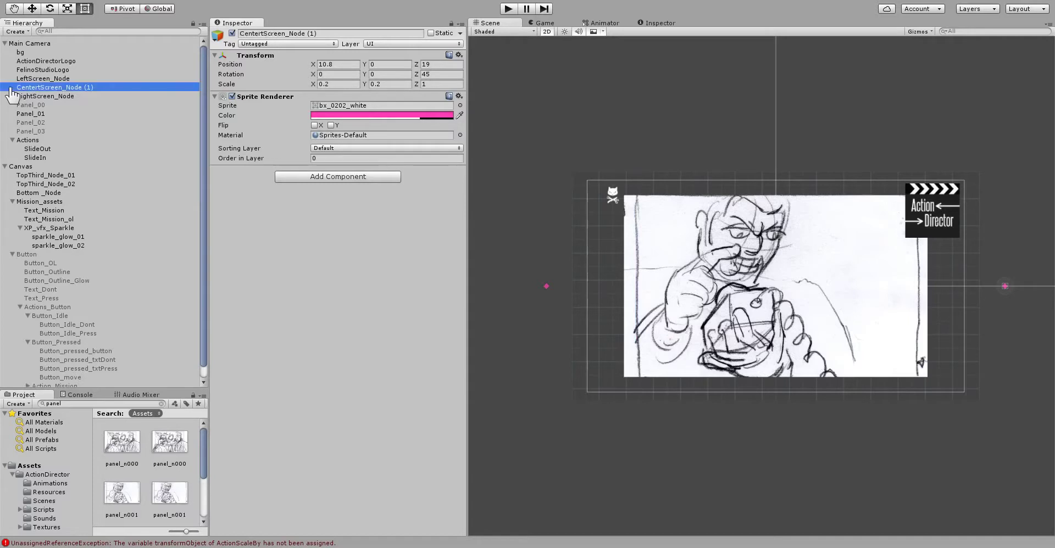
left_click(82, 87)
double_click(88, 87)
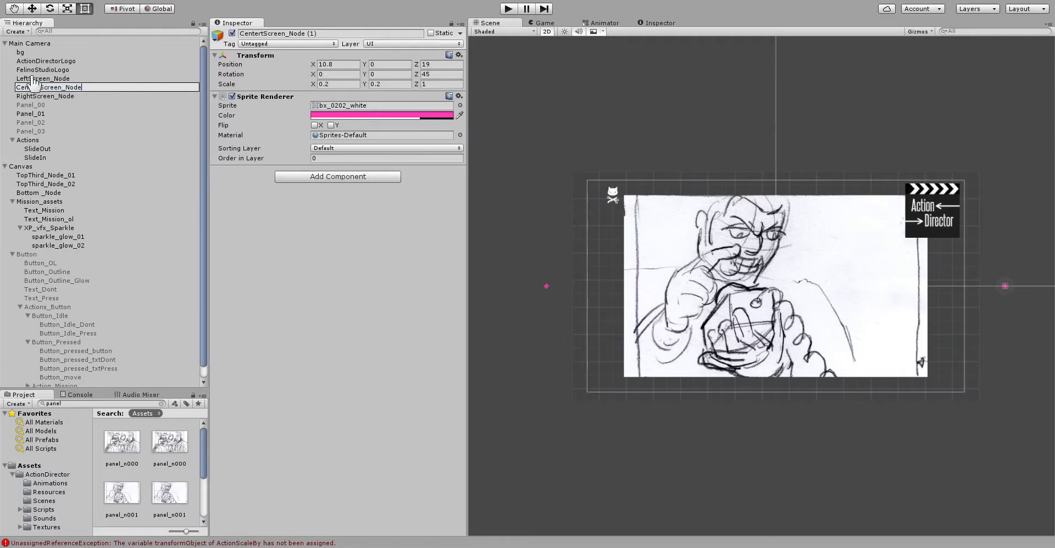
key("Return")
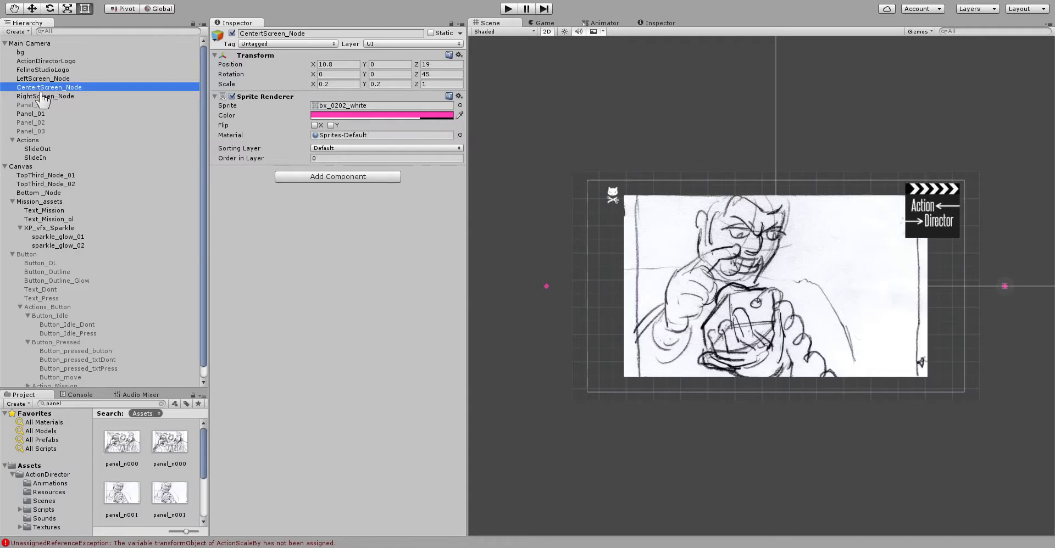
- Hide Panel_01 and set CentertScreen_Node's Position X to 0
left_click(38, 114)
left_click(232, 33)
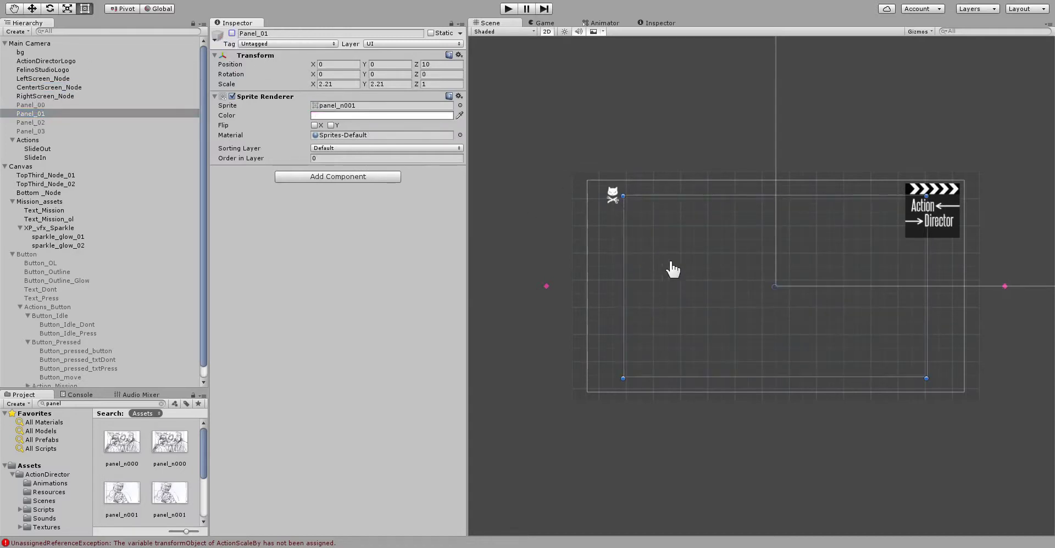
left_click(53, 89)
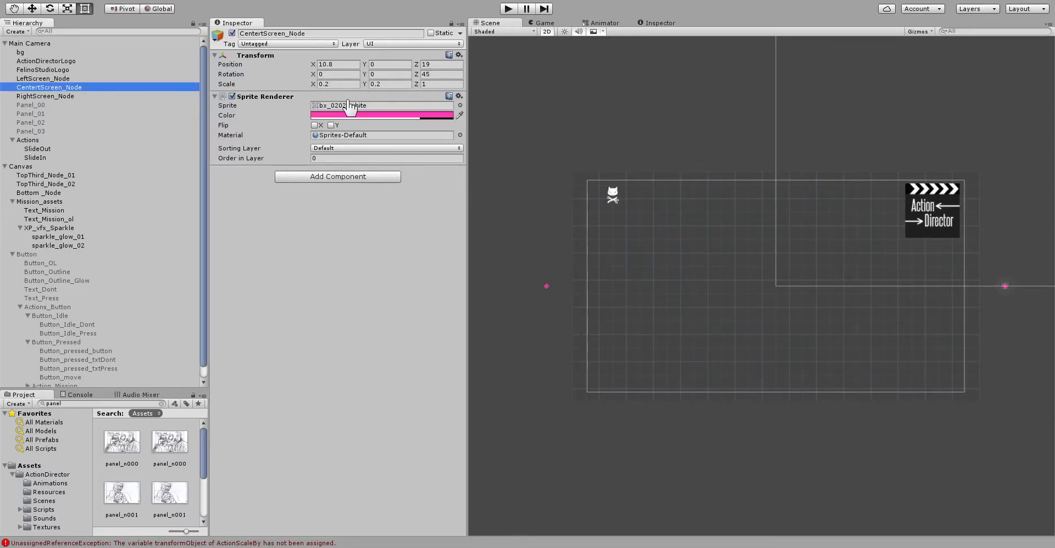
left_click(343, 64)
type("0")
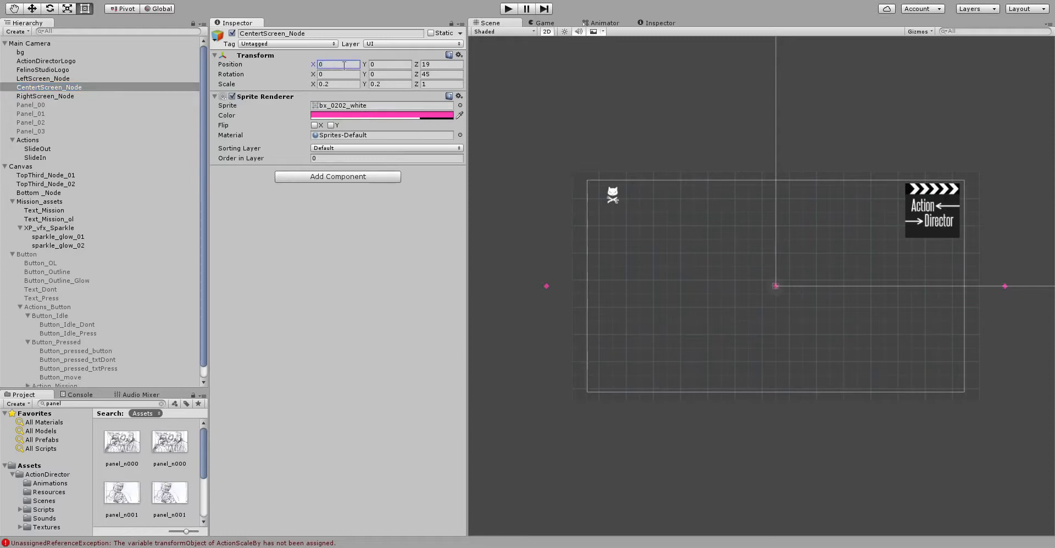
- Keep Panel_00 off, switch Panel_01 back on, and select SlideIn
left_click(41, 105)
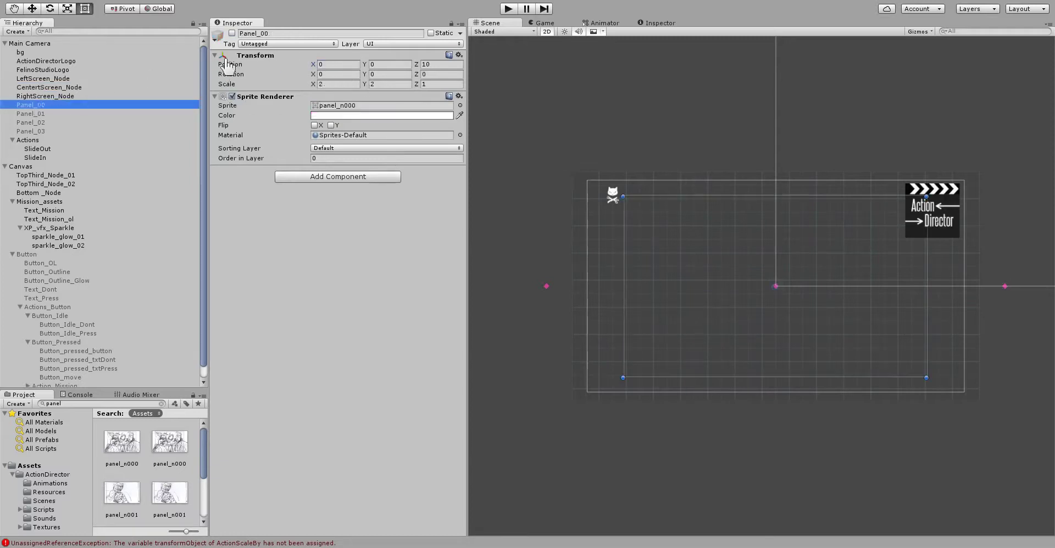
left_click(232, 33)
left_click(232, 34)
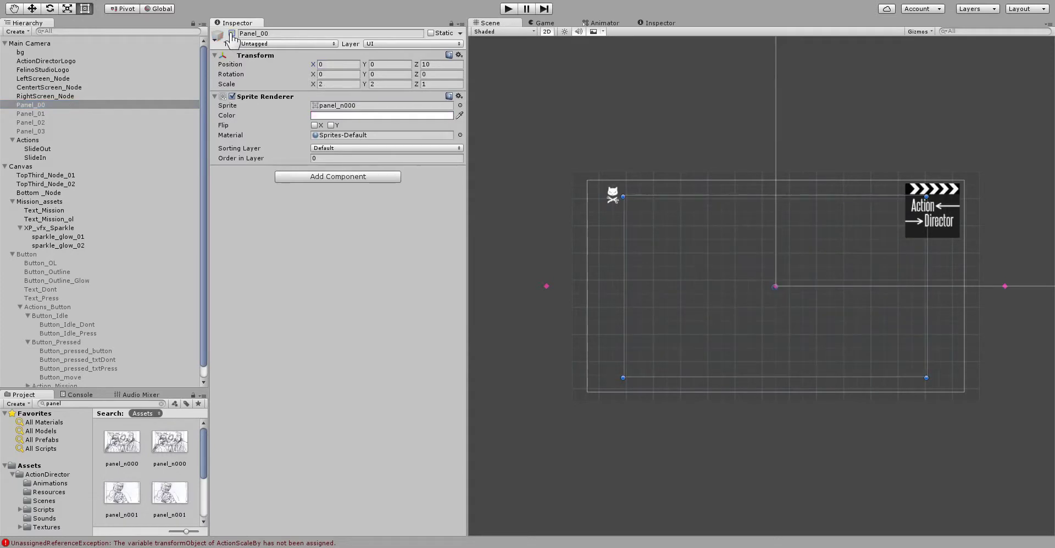
left_click(231, 34)
left_click(232, 34)
left_click(38, 114)
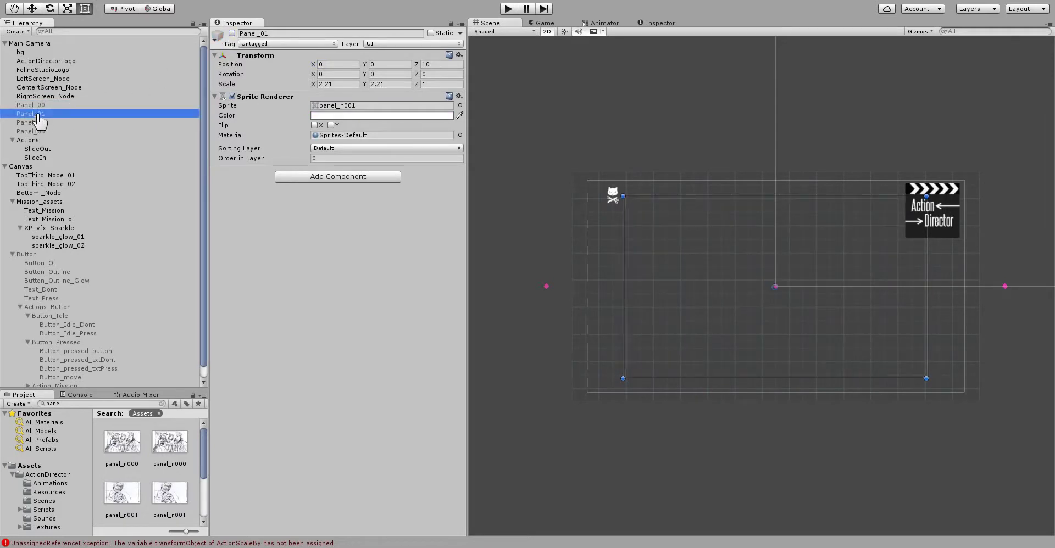
left_click(232, 33)
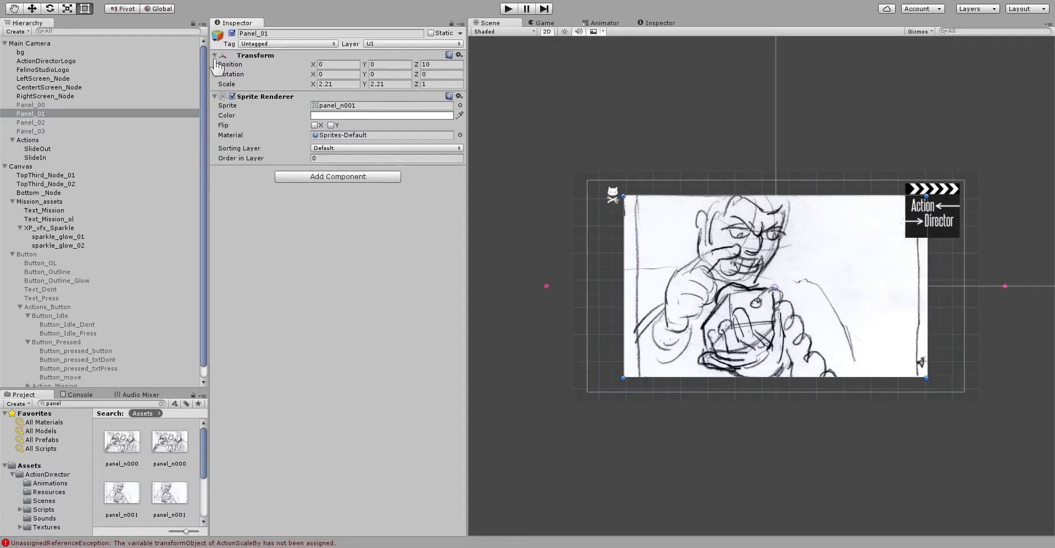
left_click(36, 158)
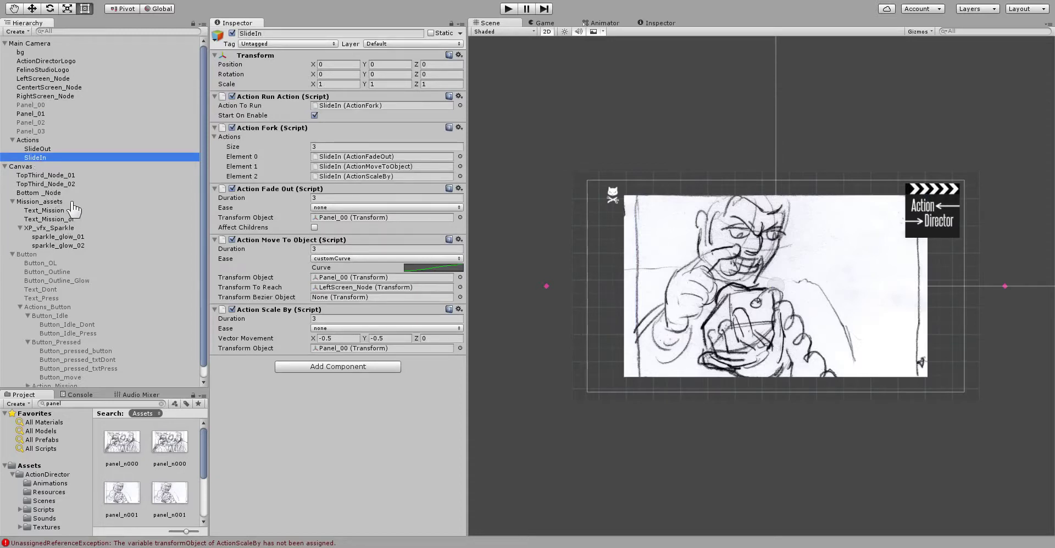
- Duplicate SlideIn, move the copy under SlideOut, and rename it Set_RightScreen
key("ctrl+d")
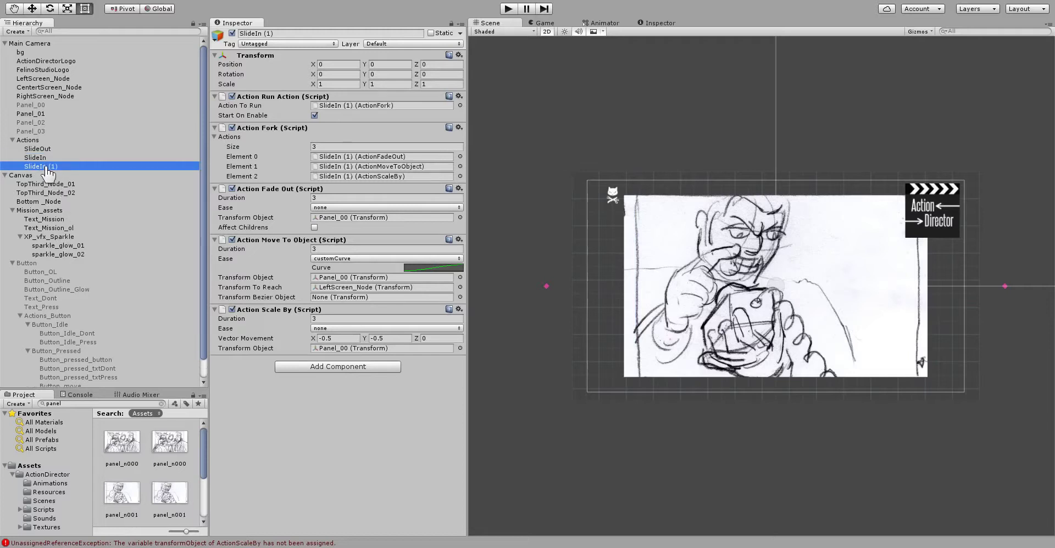
left_click_drag(46, 167, 47, 155)
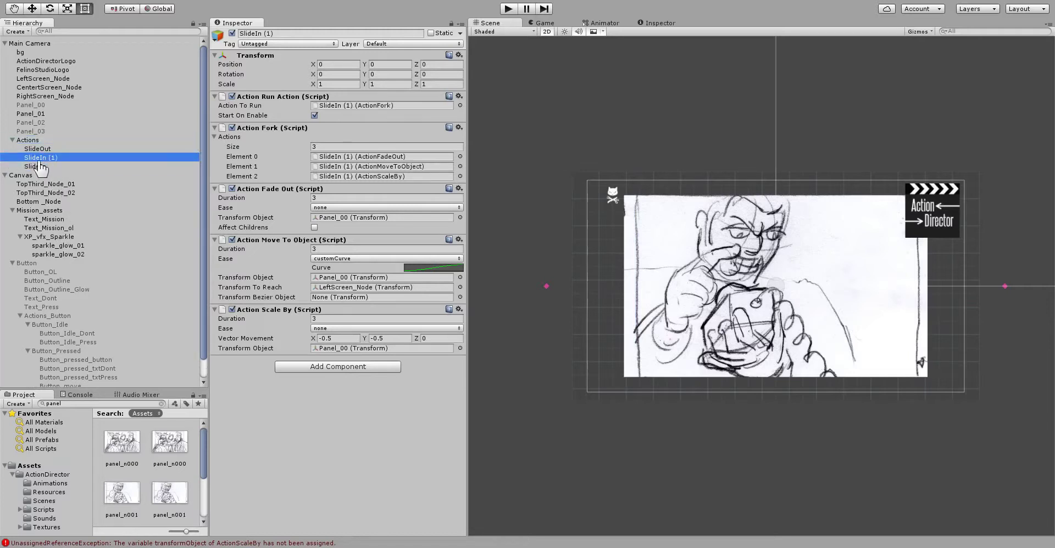
left_click(37, 160)
double_click(32, 159)
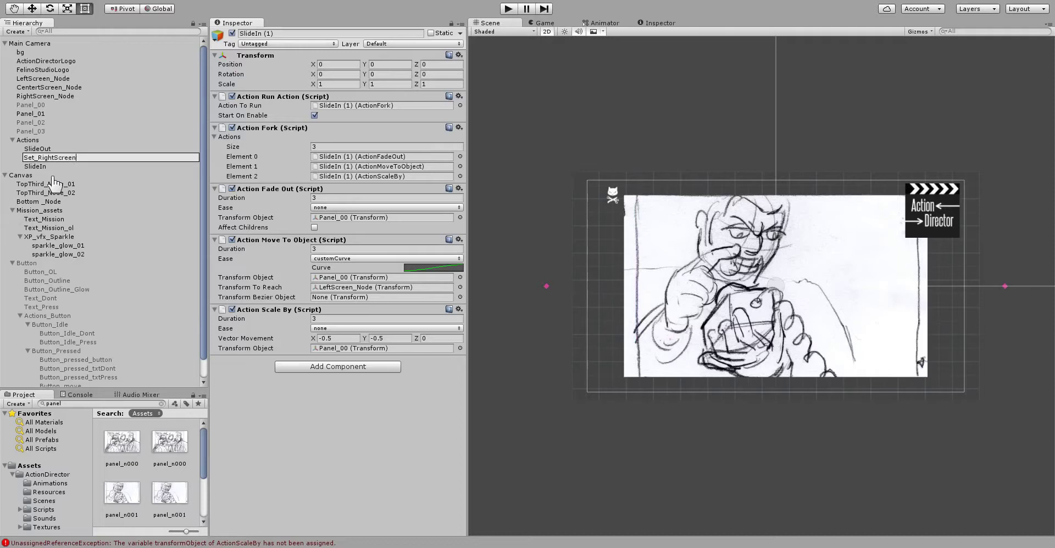
key("Return")
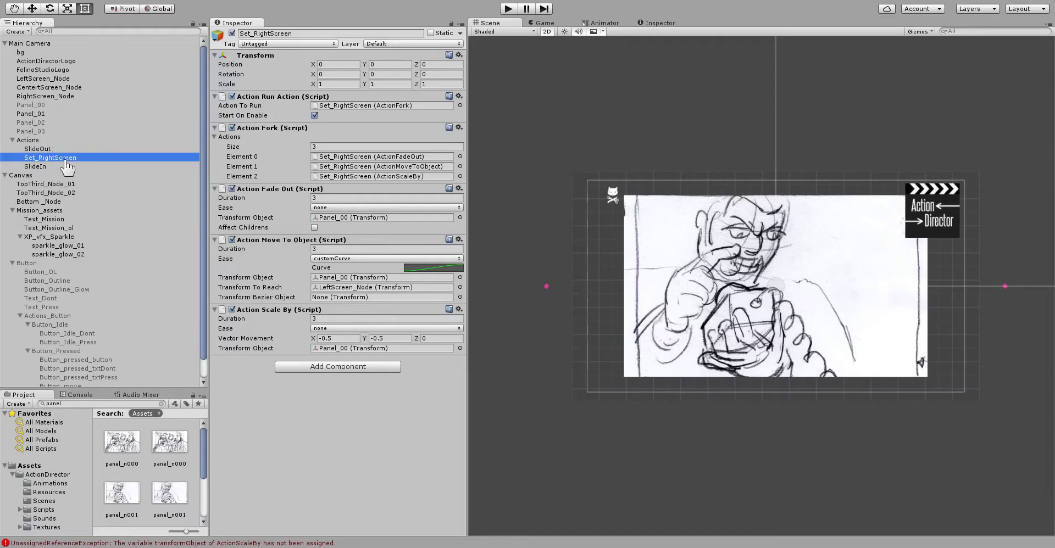
- Set Move To Object to send Panel_01 to RightScreen_Node, with move, fade and scale durations 0
left_click_drag(35, 114, 331, 279)
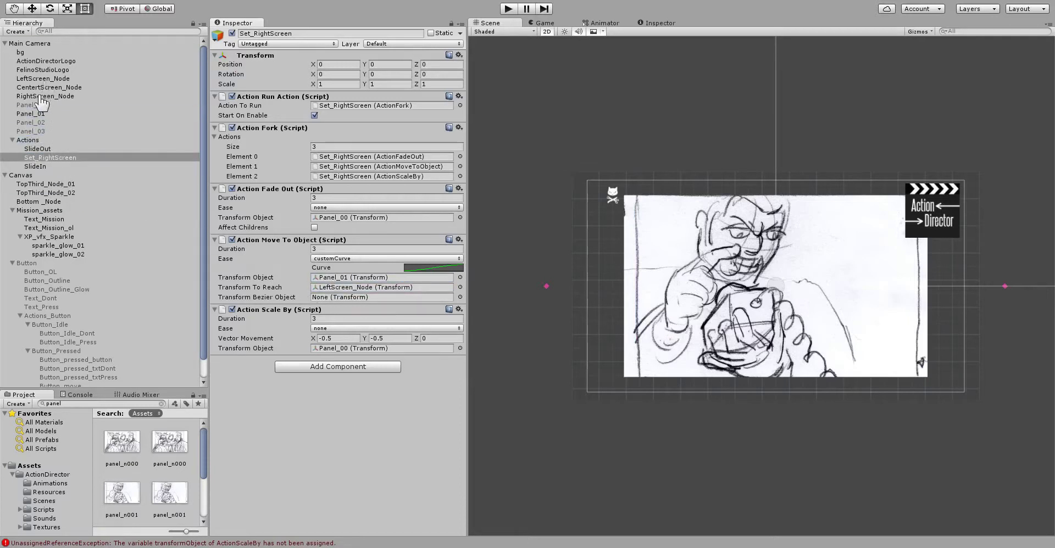
left_click_drag(41, 98, 338, 289)
left_click(324, 249)
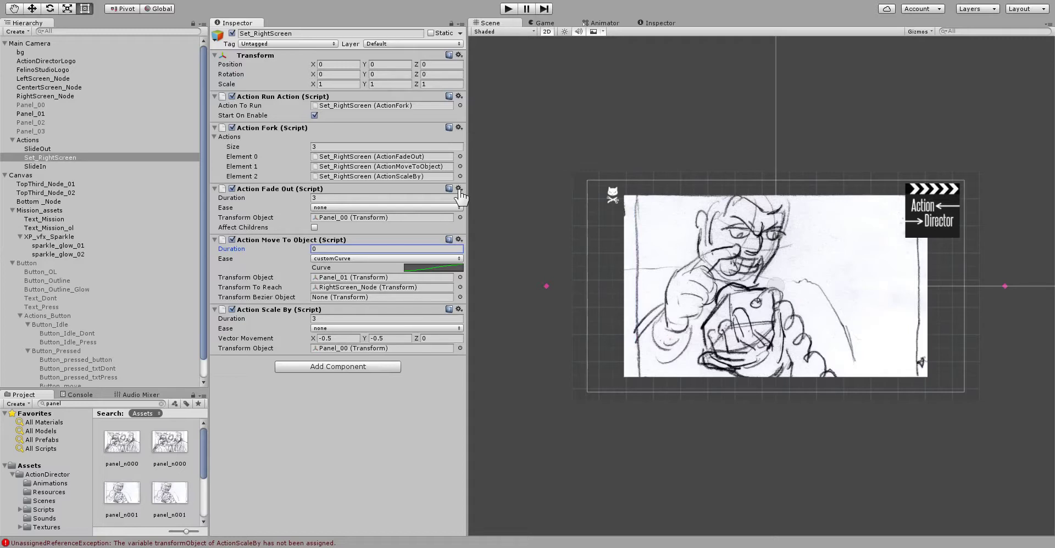
left_click(354, 198)
left_click(325, 319)
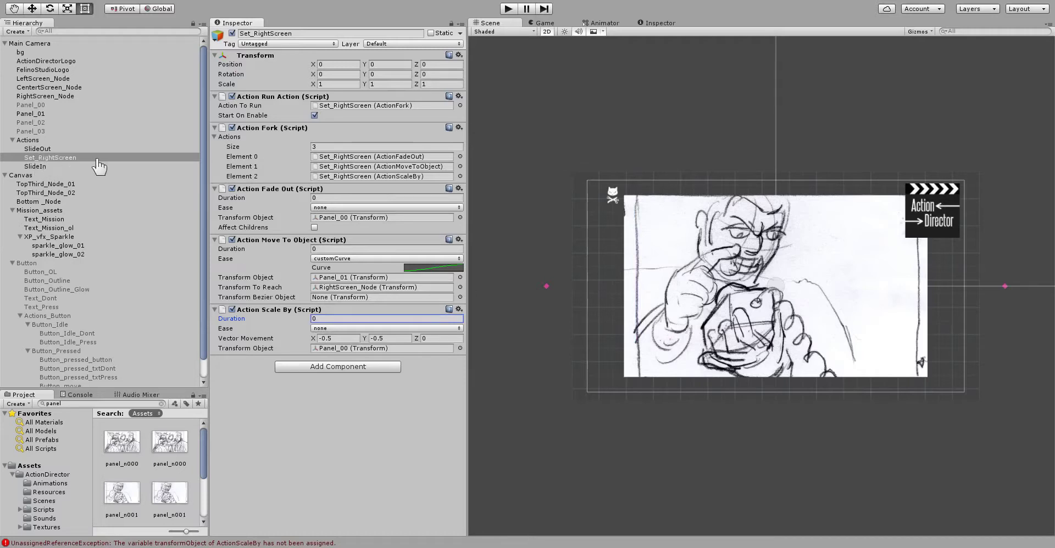
- Turn off Start On Enable for Set_RightScreen's Run Action, then select SlideIn
left_click(38, 149)
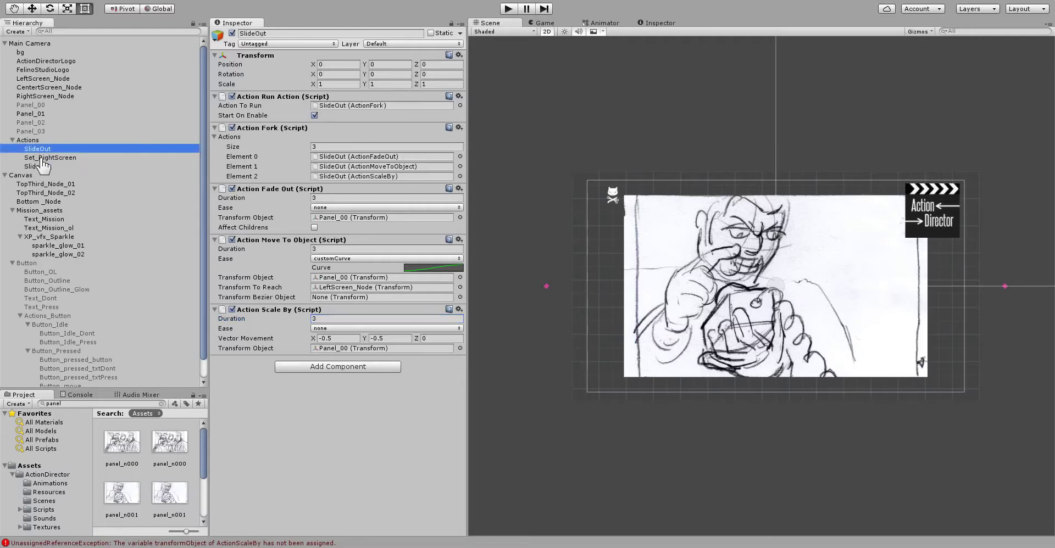
left_click(44, 158)
left_click(314, 116)
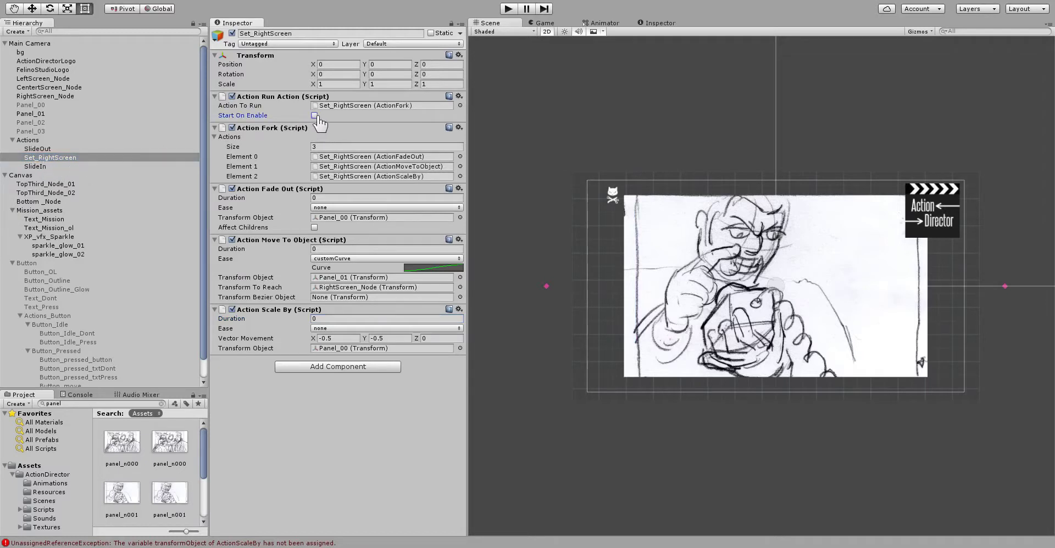
left_click(46, 149)
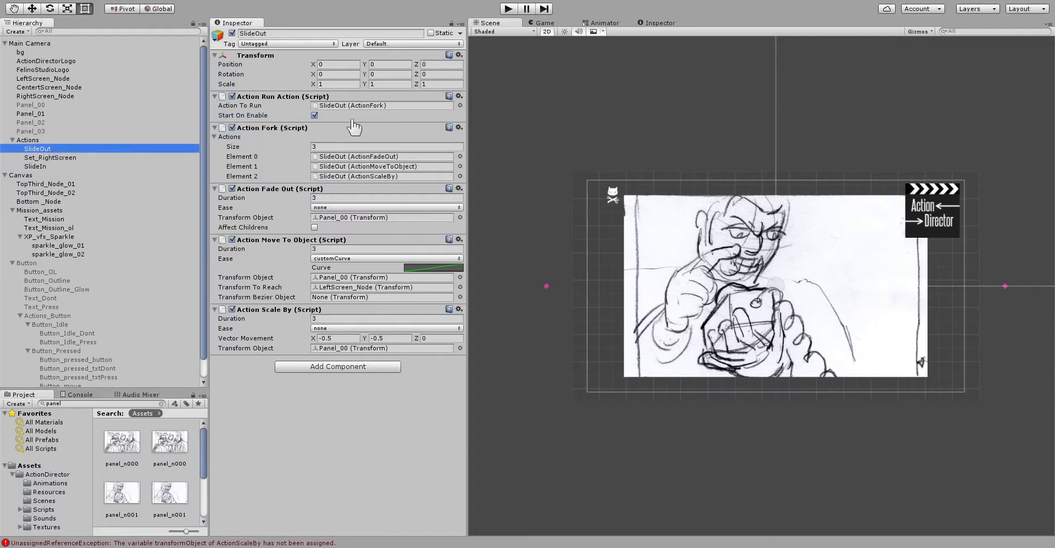
left_click(38, 167)
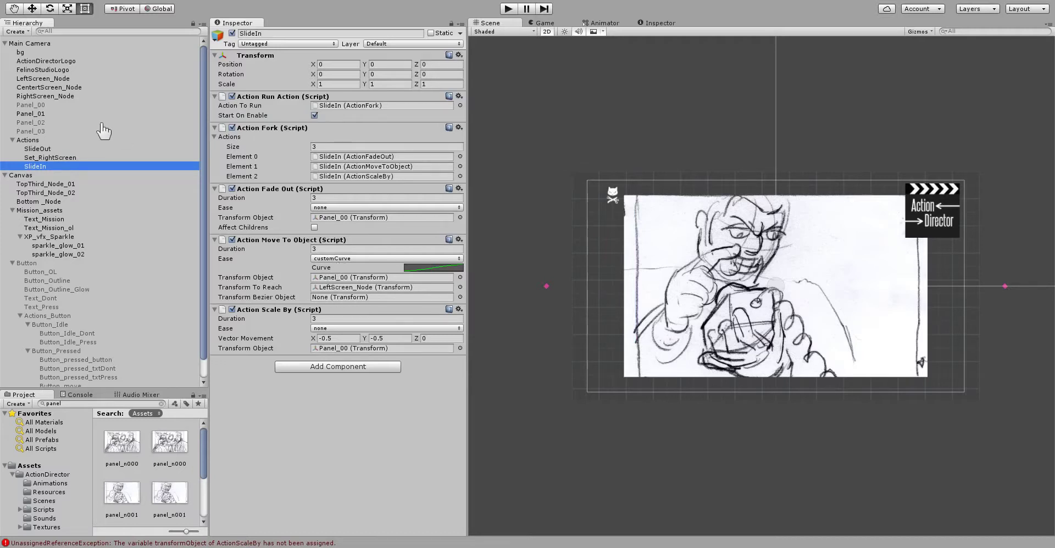
- Point SlideIn's move at CentertScreen_Node, with Panel_01 as the moved object
left_click_drag(313, 247, 344, 288)
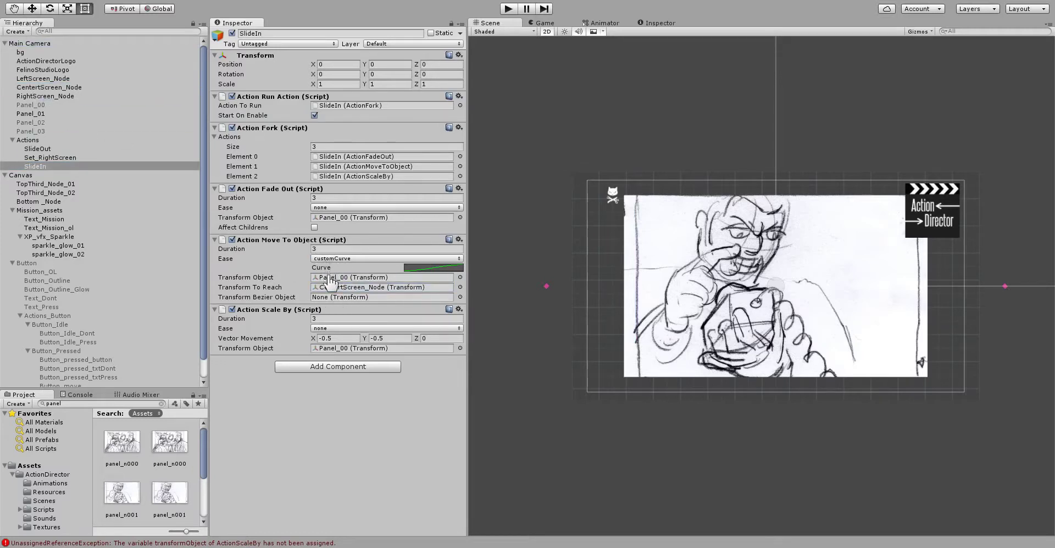
left_click(329, 278)
left_click(36, 113)
left_click_drag(35, 115, 334, 278)
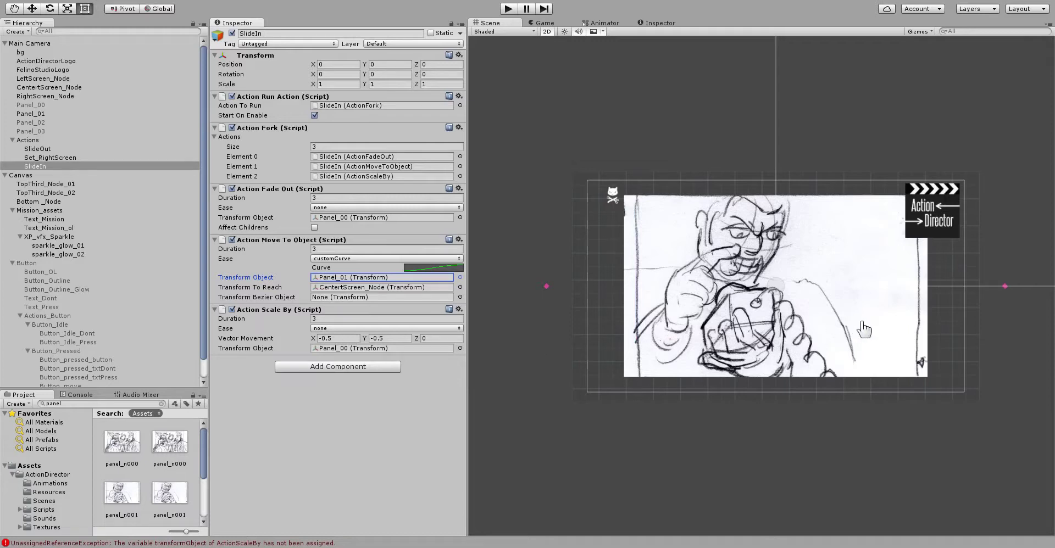
- Set SlideIn's Scale By X to 1 and turn off Start On Enable
left_click(337, 338)
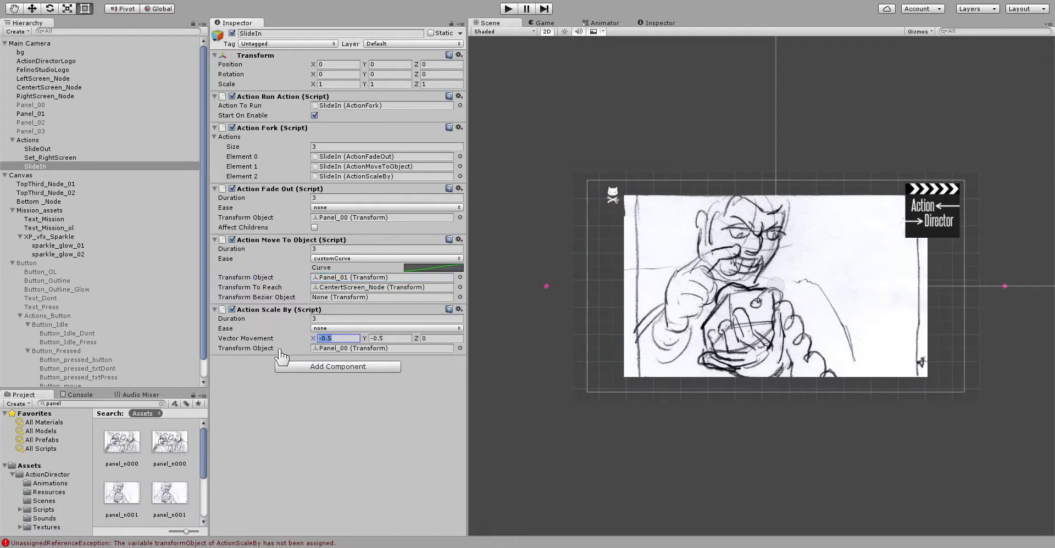
type("1")
key("Tab")
left_click(314, 116)
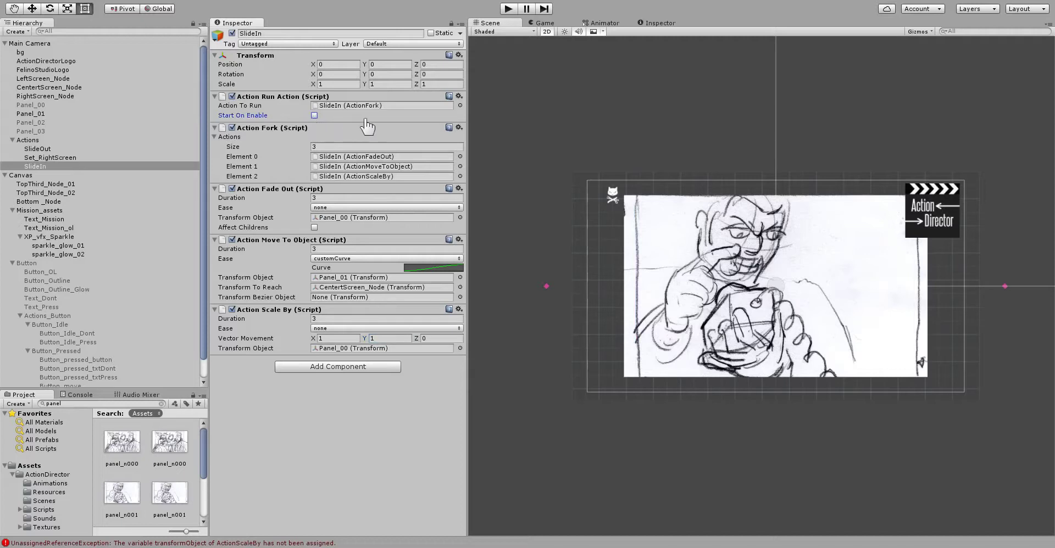
left_click(34, 141)
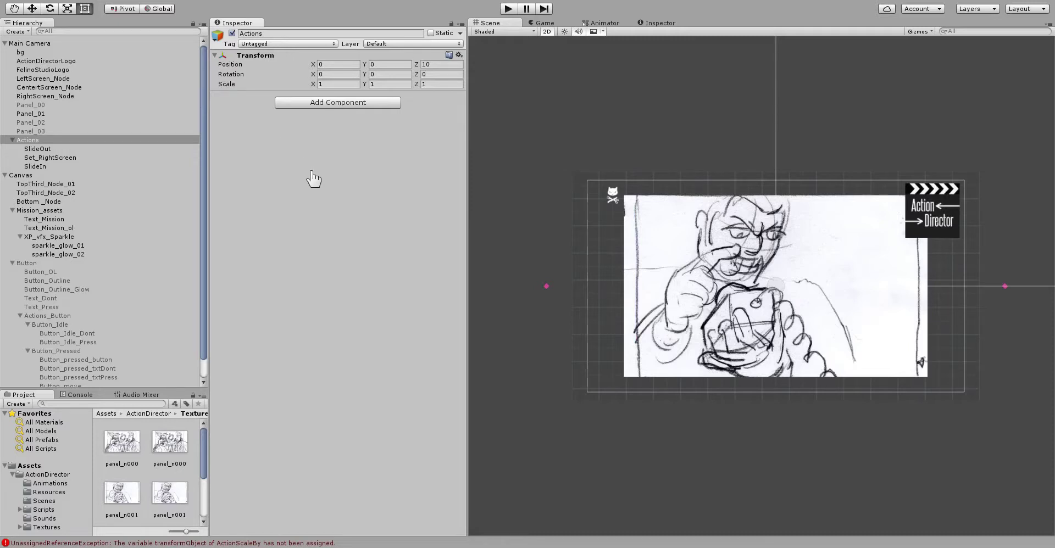
- Add an Action Run Action to Actions, activate Panel_00 and hide Panel_01
key("ctrl+z")
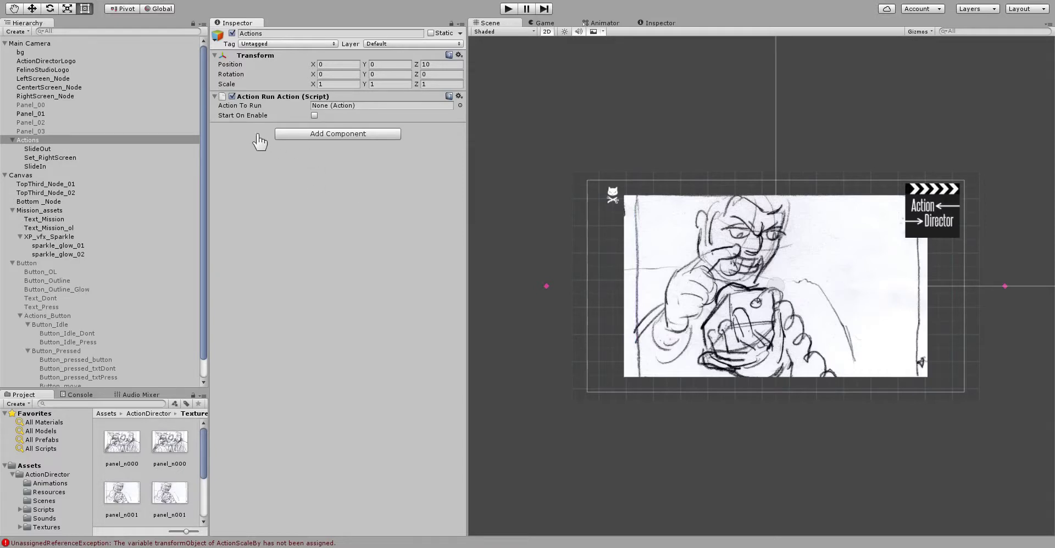
left_click(37, 105)
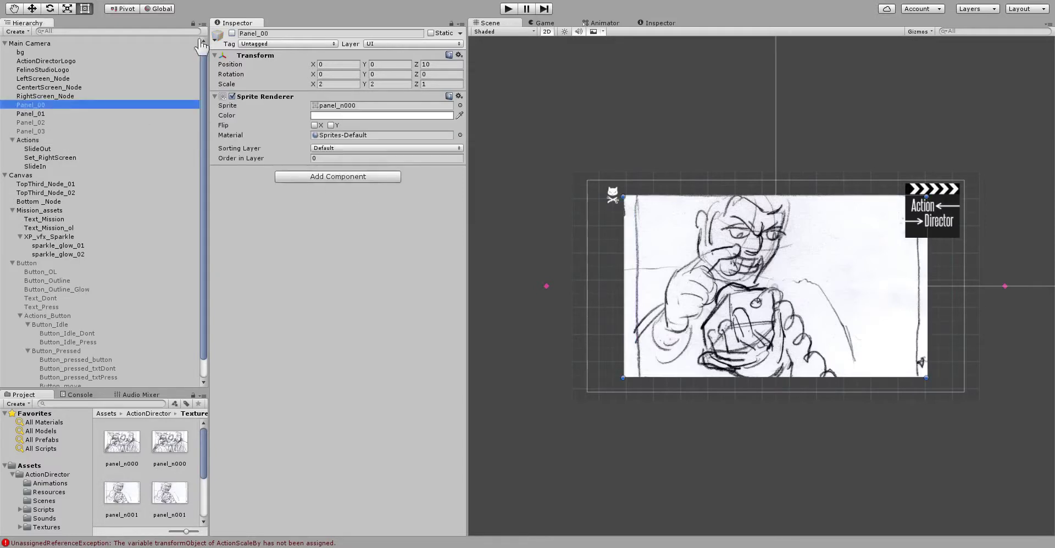
left_click(232, 34)
left_click(31, 113)
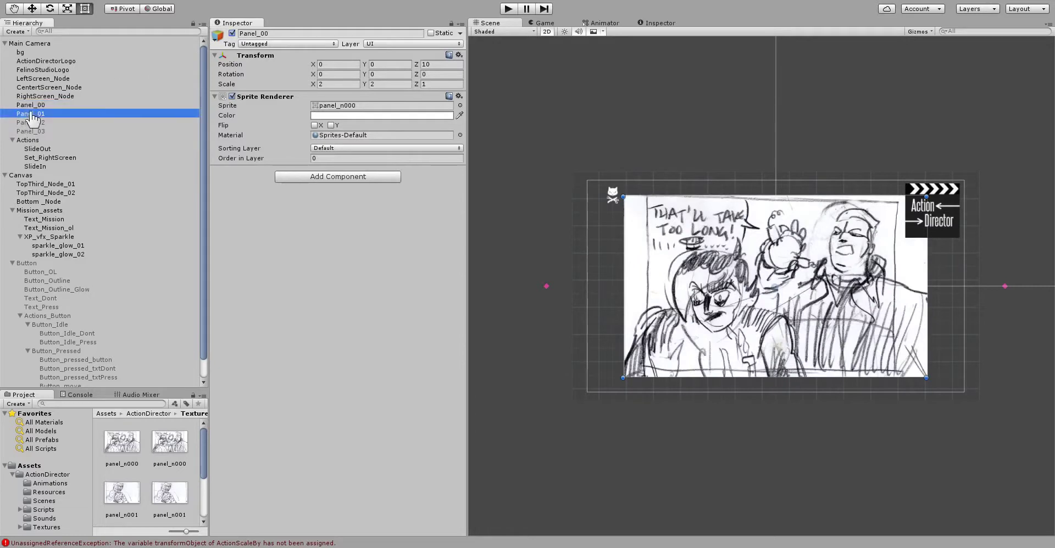
left_click(232, 34)
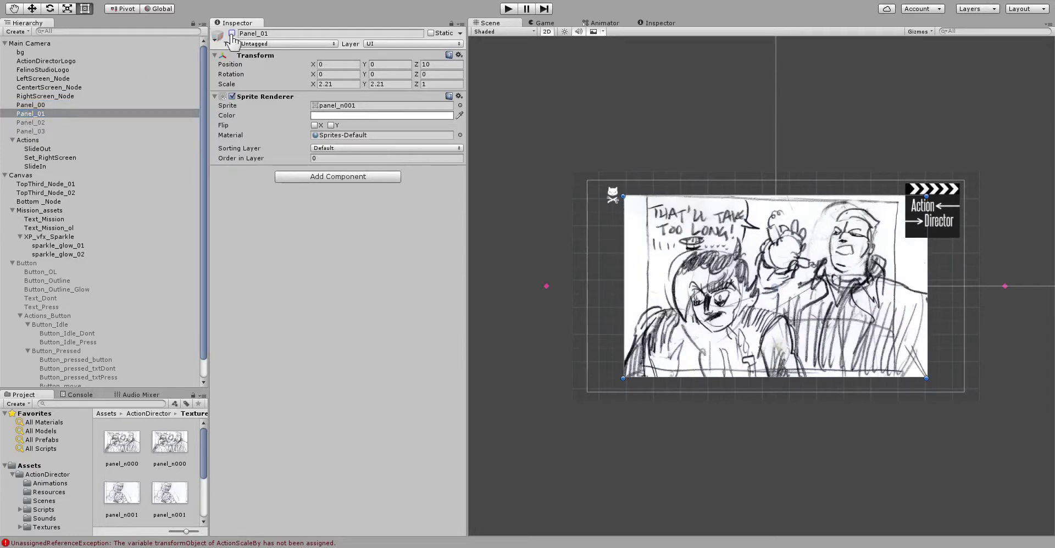
left_click(36, 106)
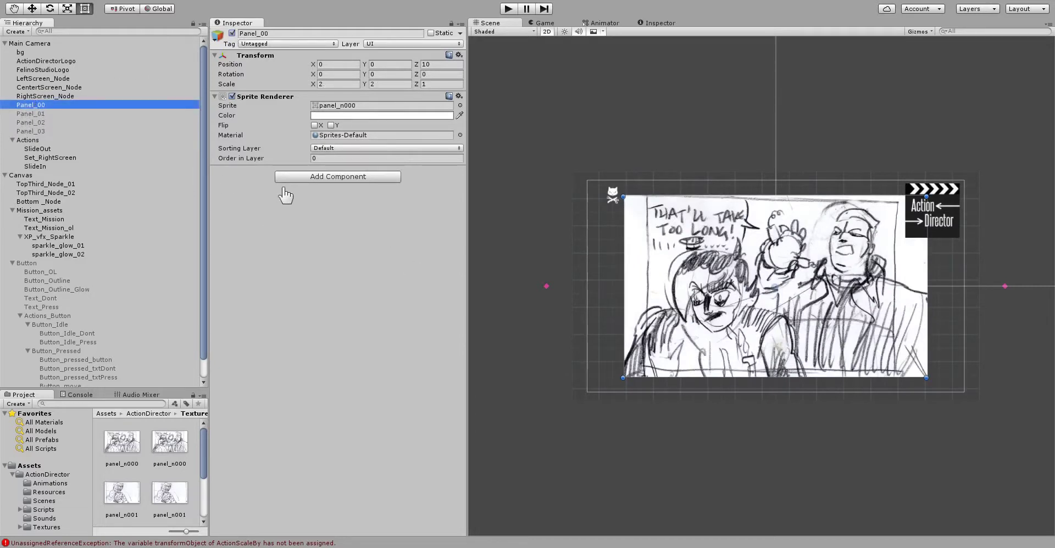
- Add an Action Sequence component to the Actions object
left_click(30, 141)
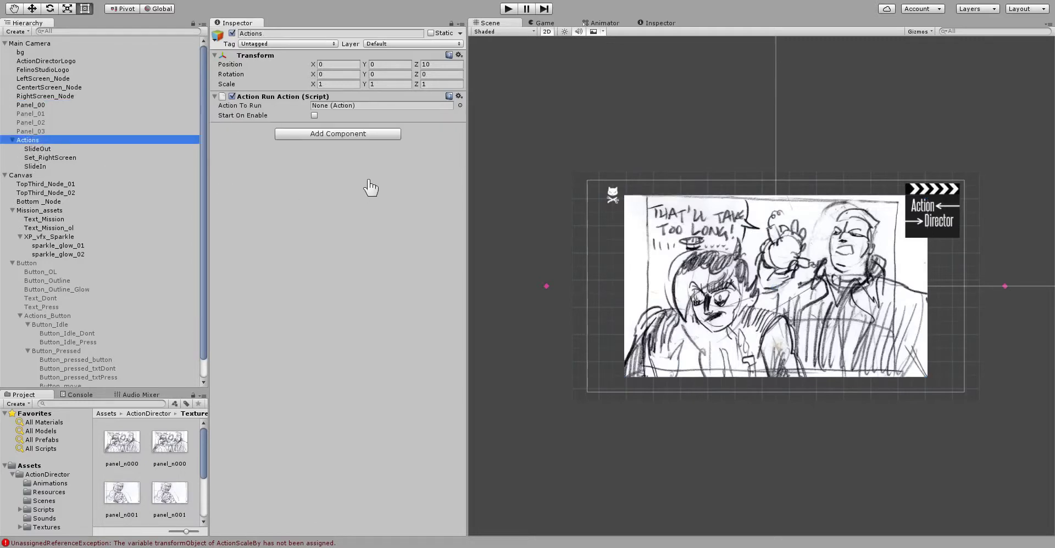
left_click(342, 138)
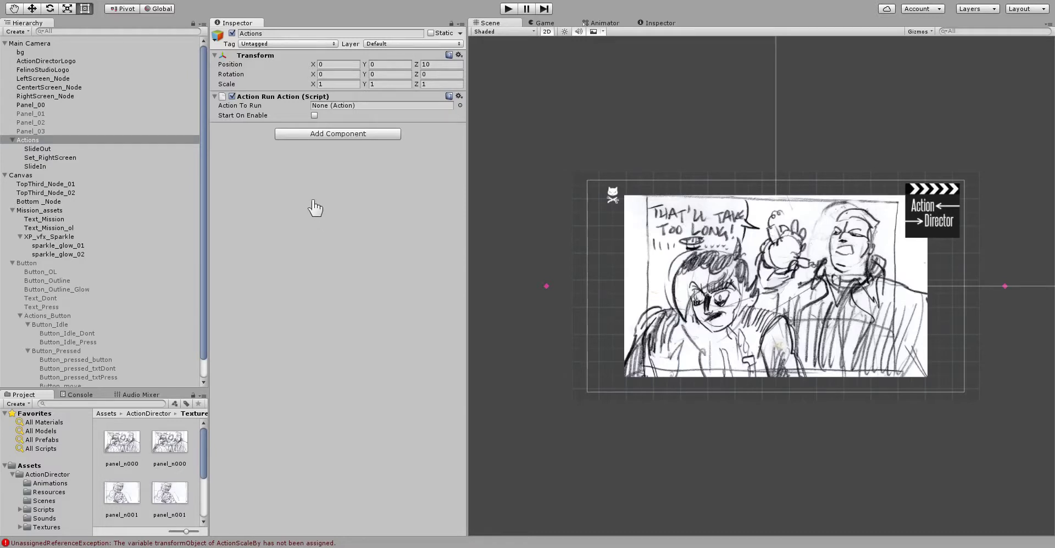
key("ctrl+z")
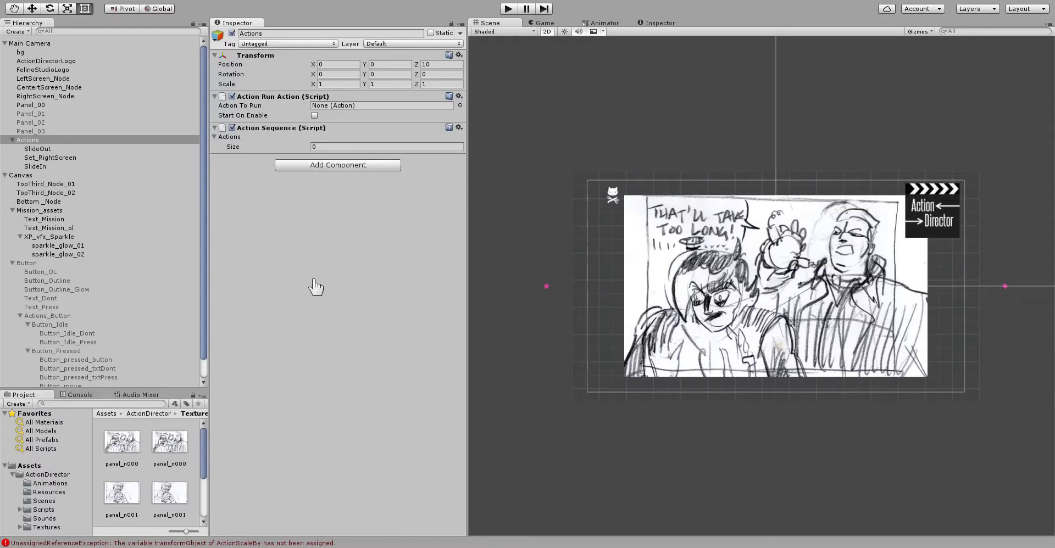
- Set the Action Sequence's Actions list size to 3
left_click(324, 148)
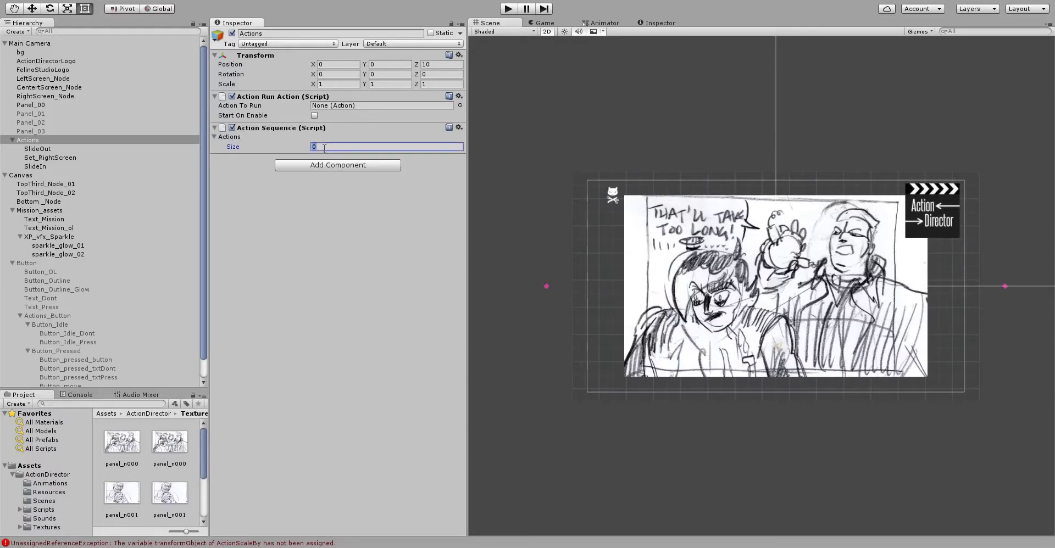
key("Return")
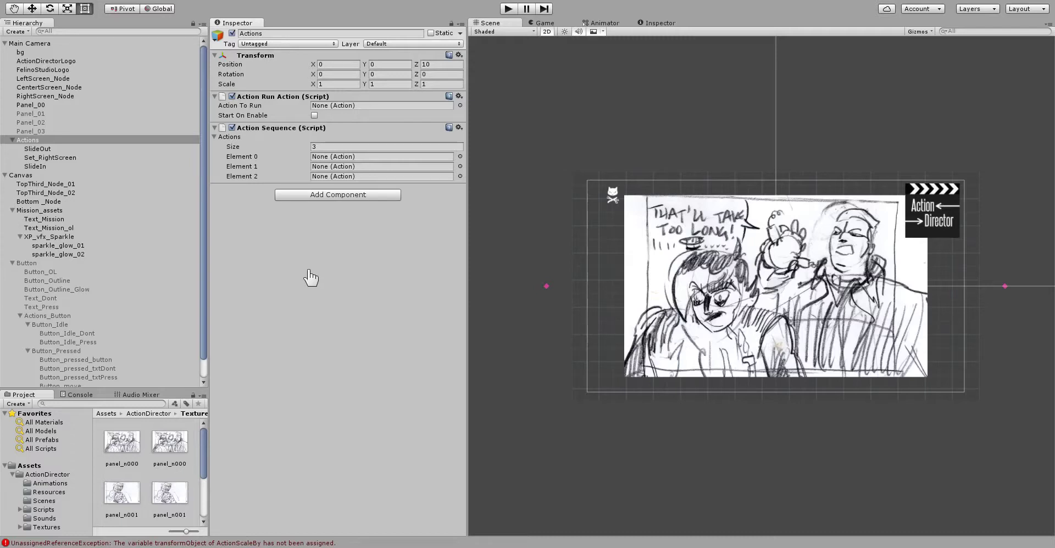
key("ctrl+z")
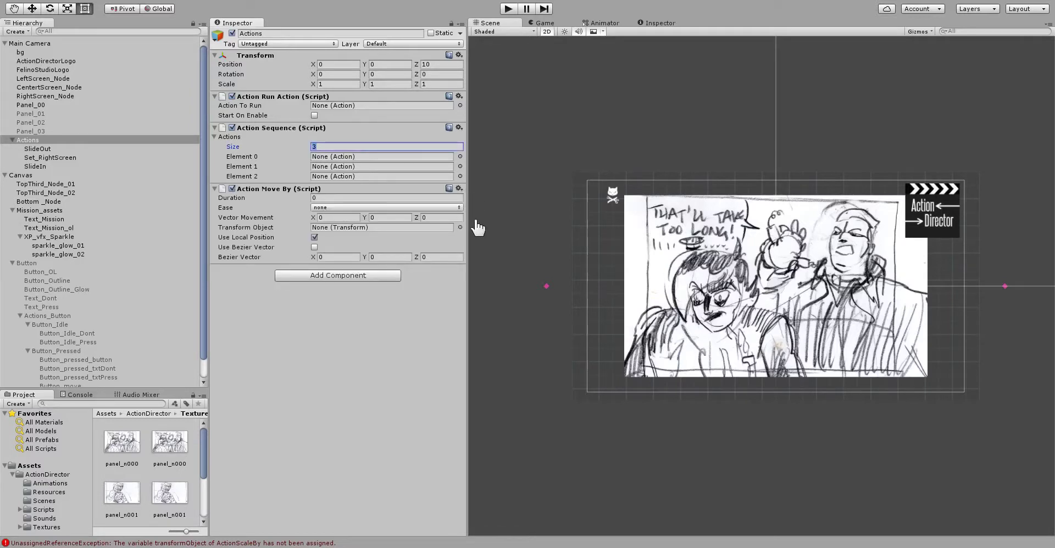
key("ctrl+y")
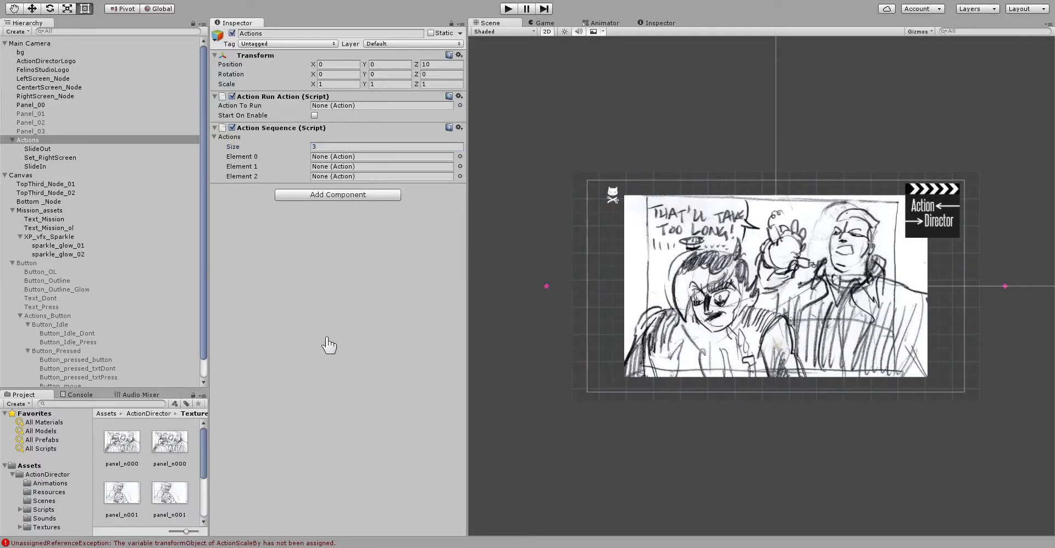
left_click(329, 352)
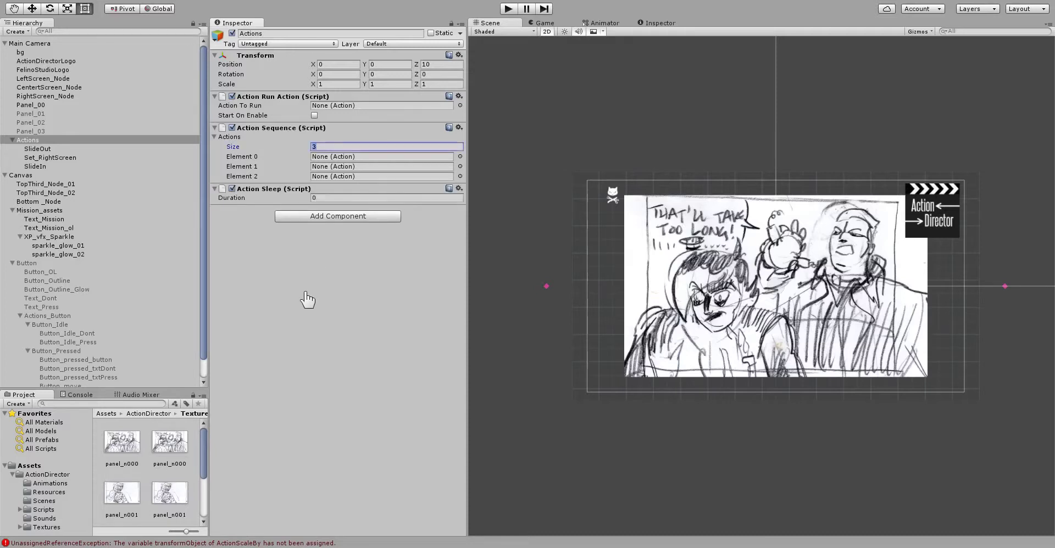
- Make a 5-second Action Sleep Element 0, and run the sequence on enable
left_click(336, 198)
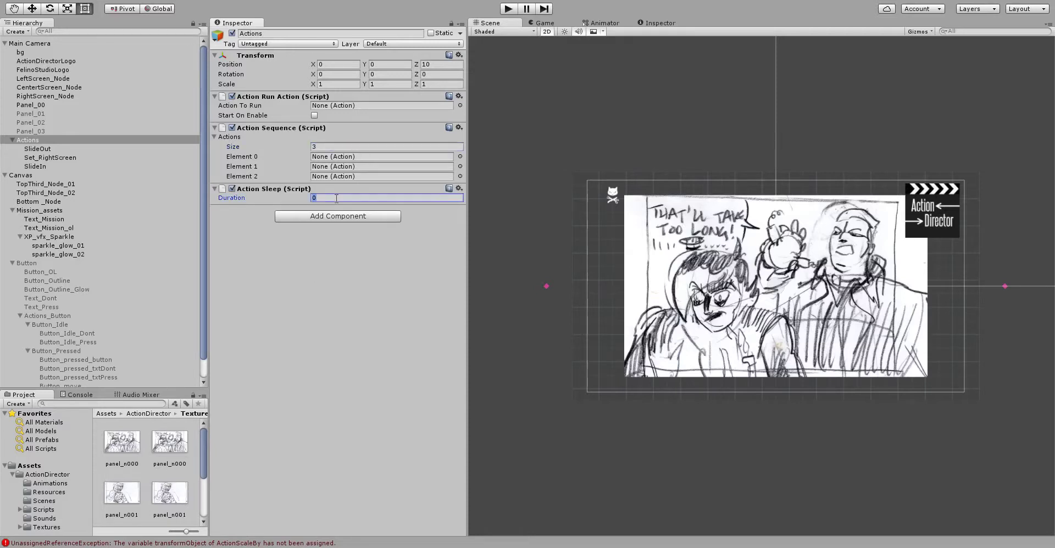
type("5")
left_click(388, 247)
left_click_drag(275, 189, 317, 159)
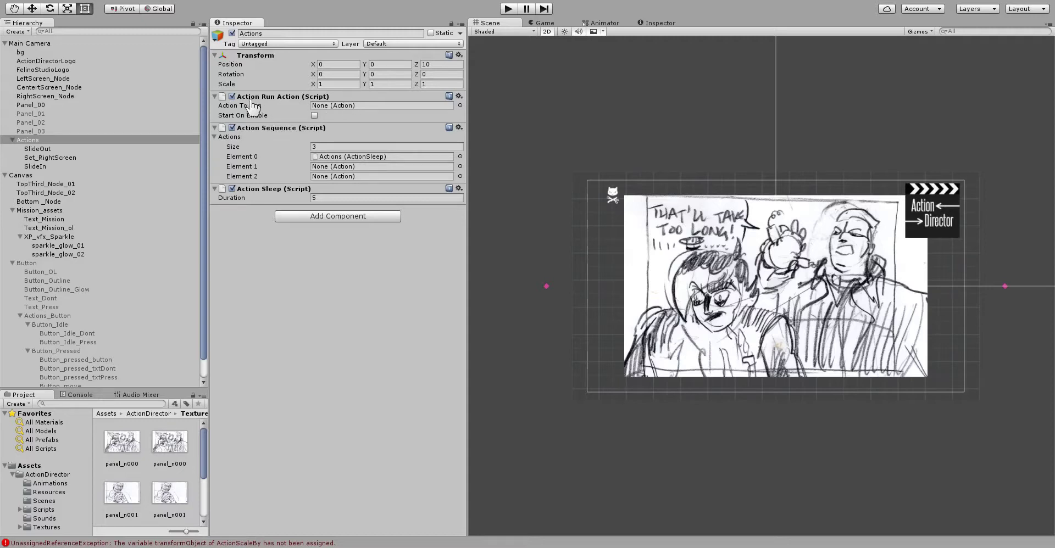
left_click_drag(274, 130, 321, 107)
left_click(314, 115)
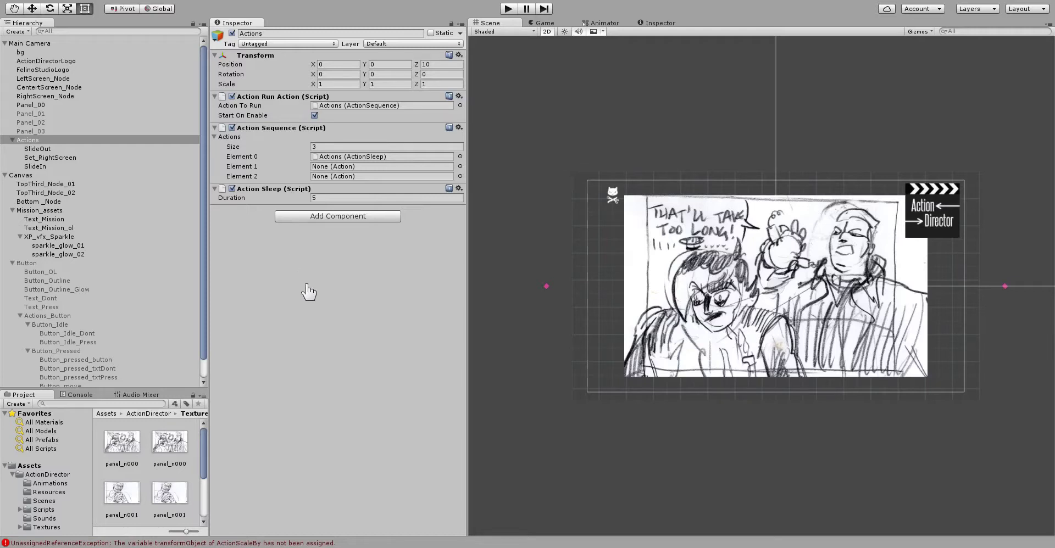
- Add a 2-slot Action Fork with the 5-second sleep and Set_RightScreen, placed first in the Action Sequence
left_click_drag(309, 292, 308, 291)
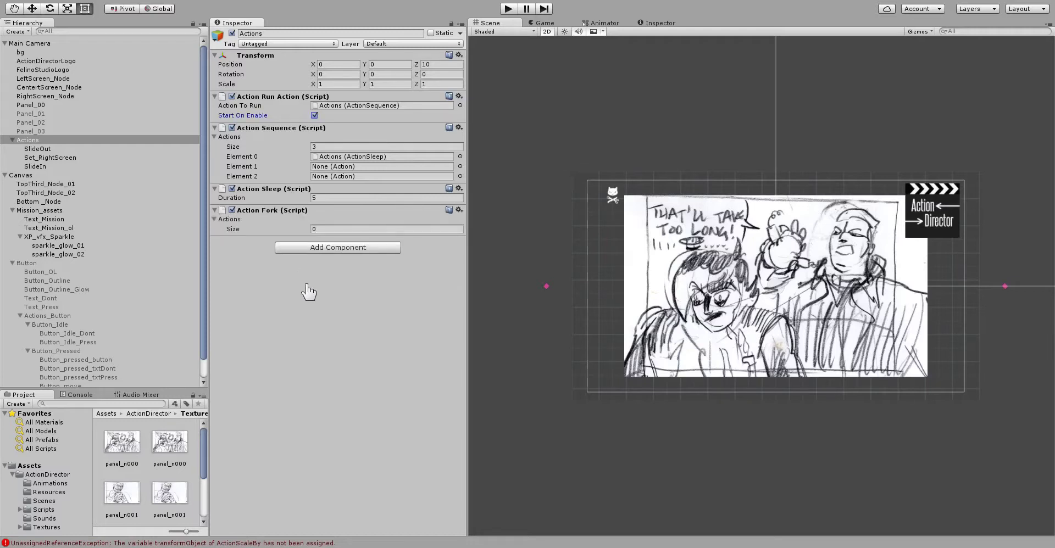
left_click(323, 227)
key("Return")
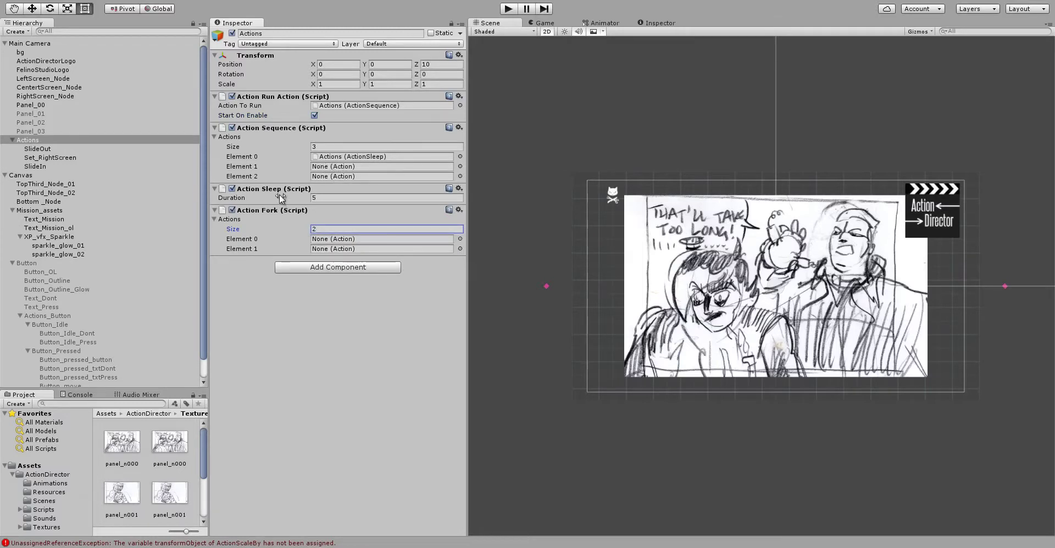
left_click_drag(279, 193, 329, 239)
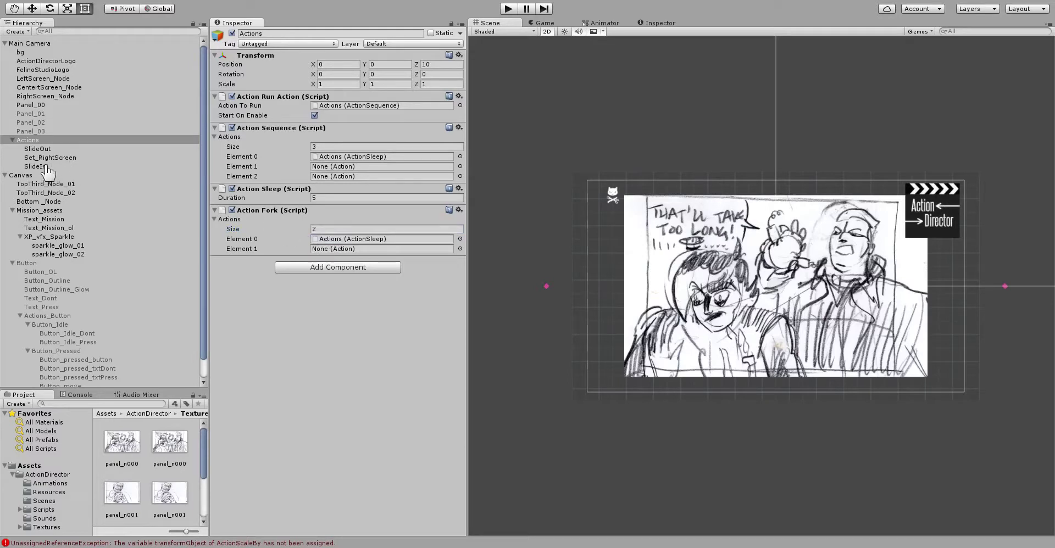
left_click_drag(48, 158, 322, 250)
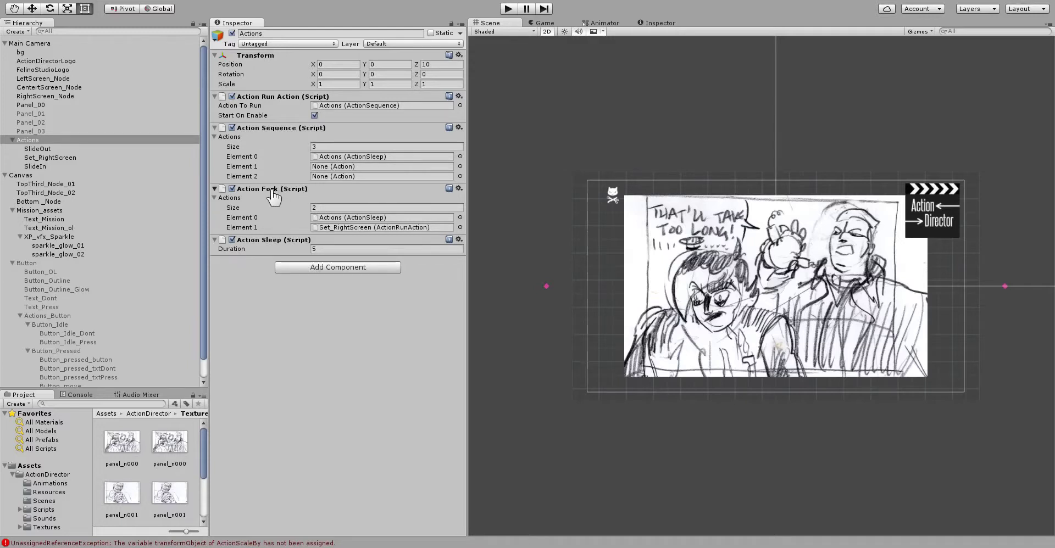
left_click_drag(273, 195, 335, 157)
left_click(324, 228)
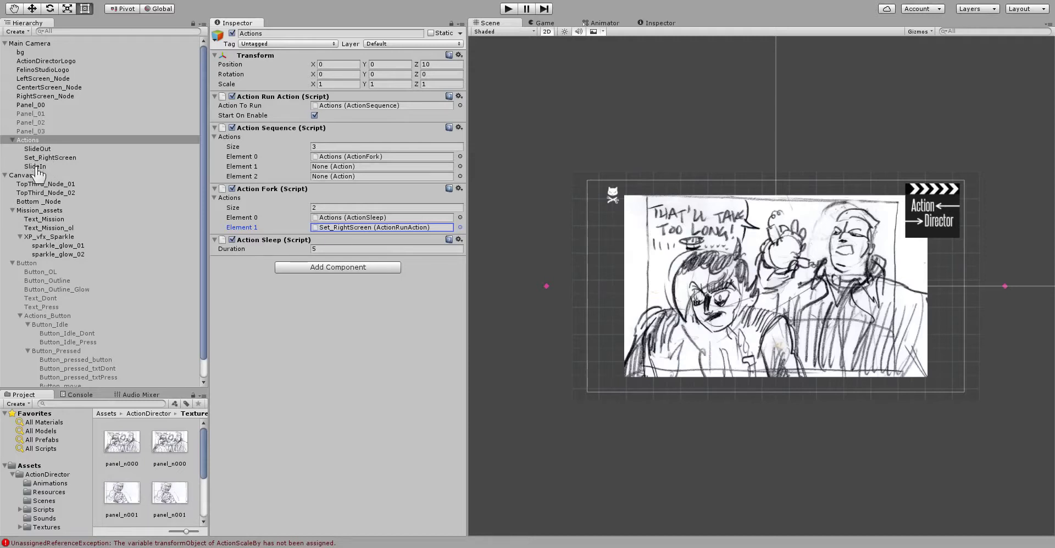
- Activate Panel_01 so it shows in the scene
left_click(30, 114)
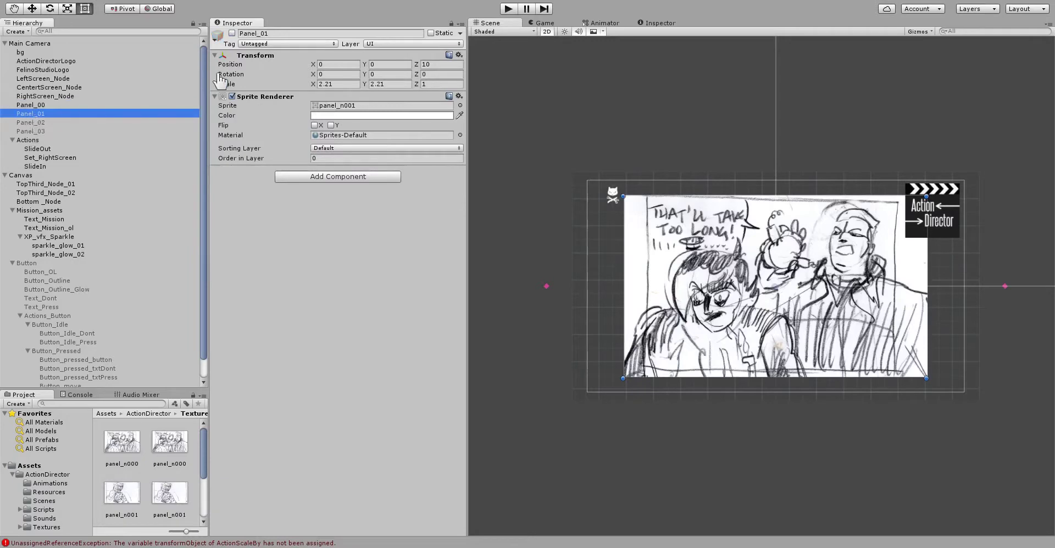
left_click(232, 34)
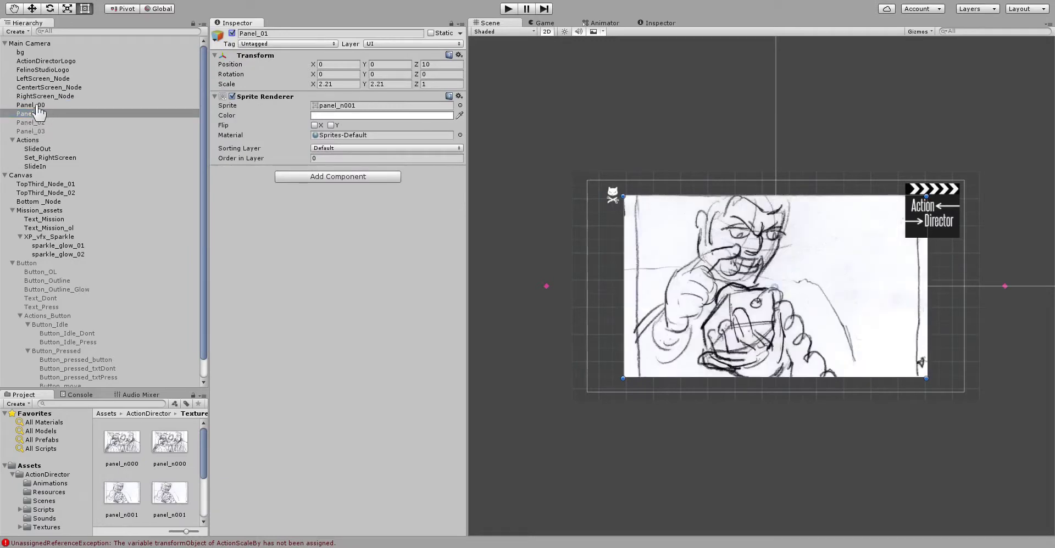
left_click(29, 141)
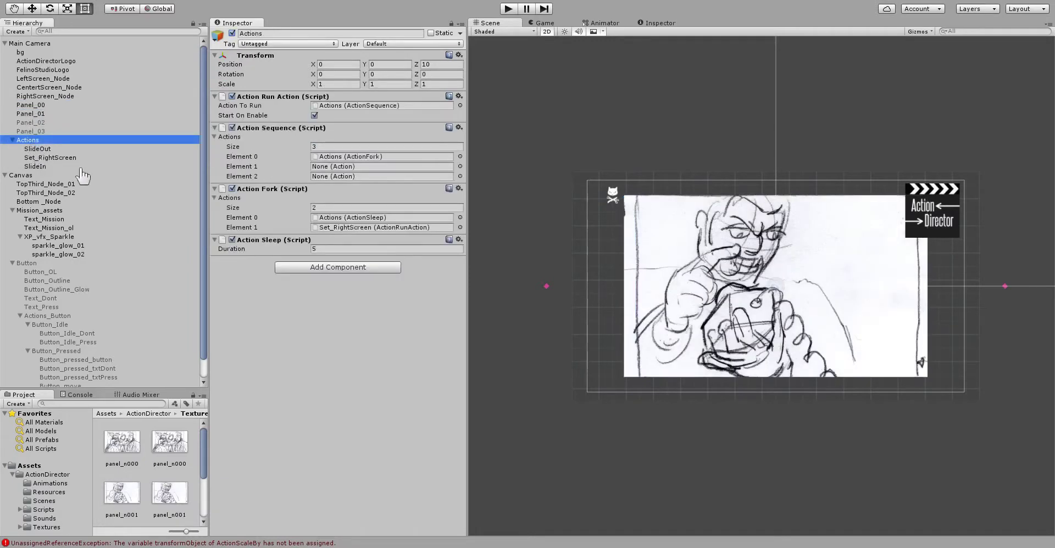
- Set Set_RightScreen's Fade Out duration to 3 seconds and start Play mode
left_click(49, 158)
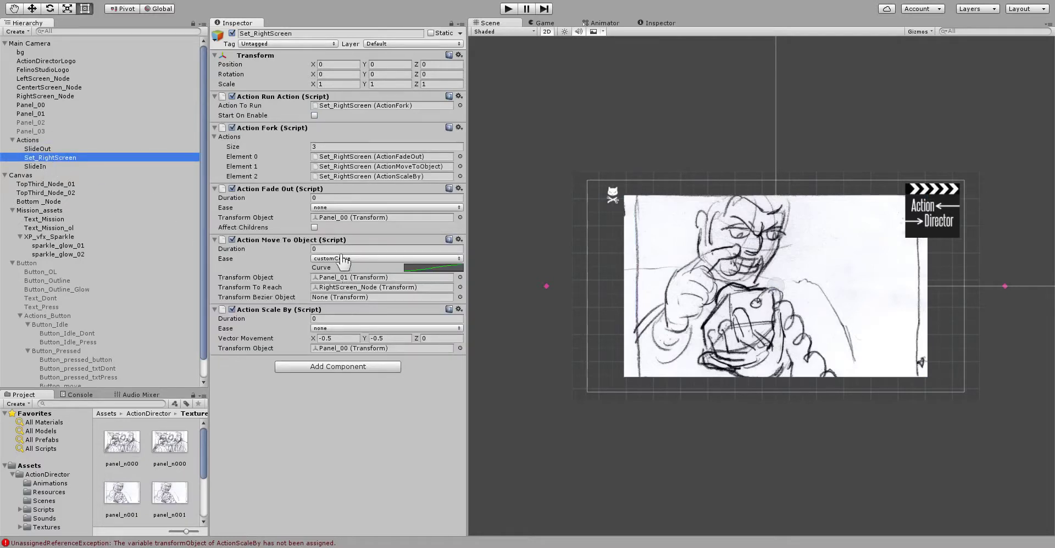
left_click(316, 197)
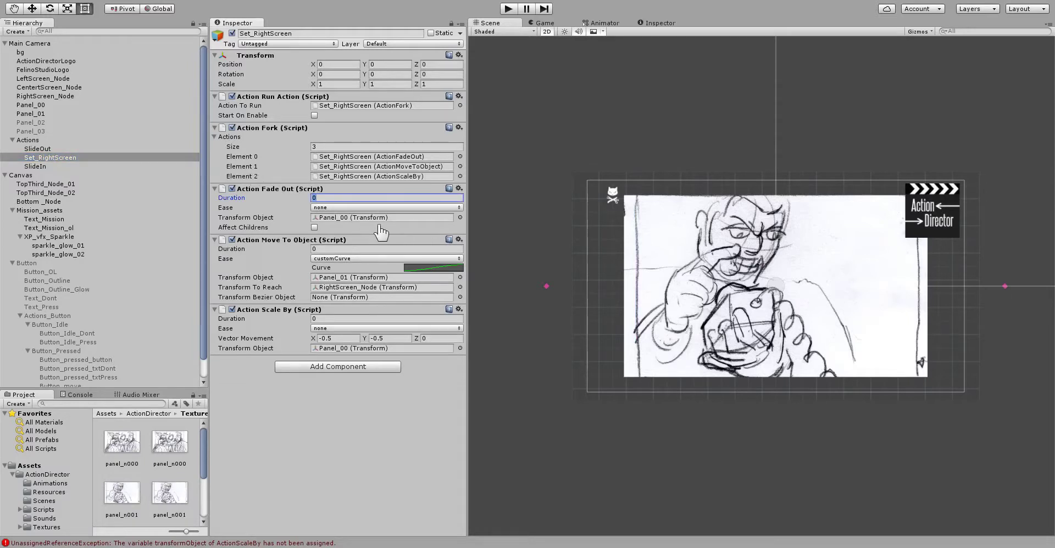
type("3")
left_click(509, 9)
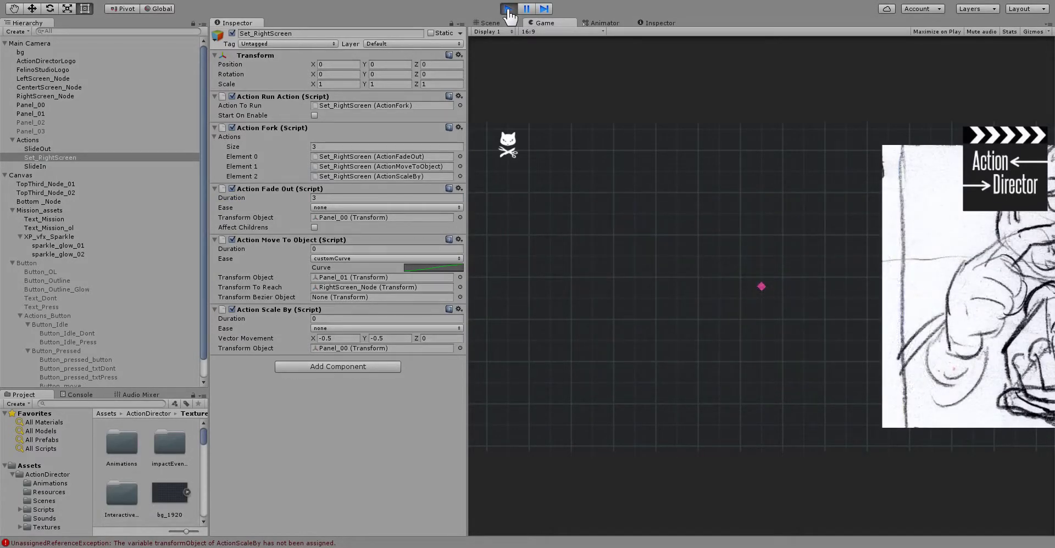
- Stop the test run and make Panel_01 the Fade Out Transform Object of Set_RightScreen
left_click(508, 9)
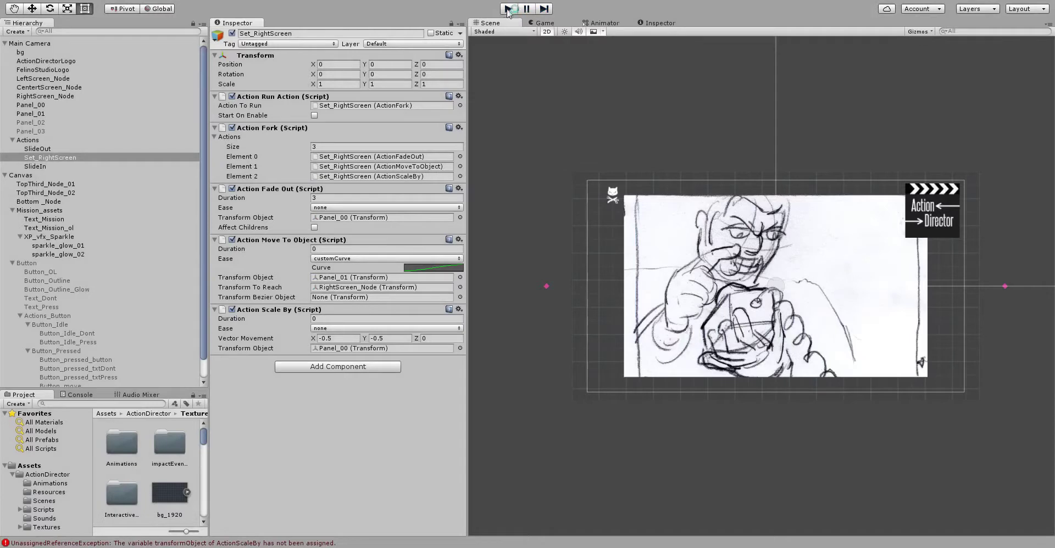
left_click(30, 140)
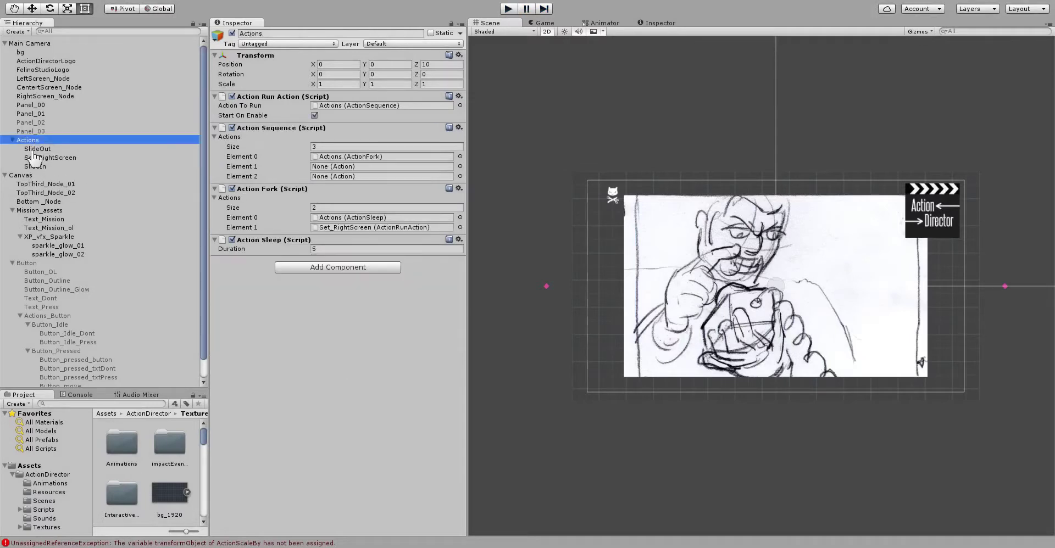
left_click(33, 149)
left_click(29, 141)
left_click(358, 228)
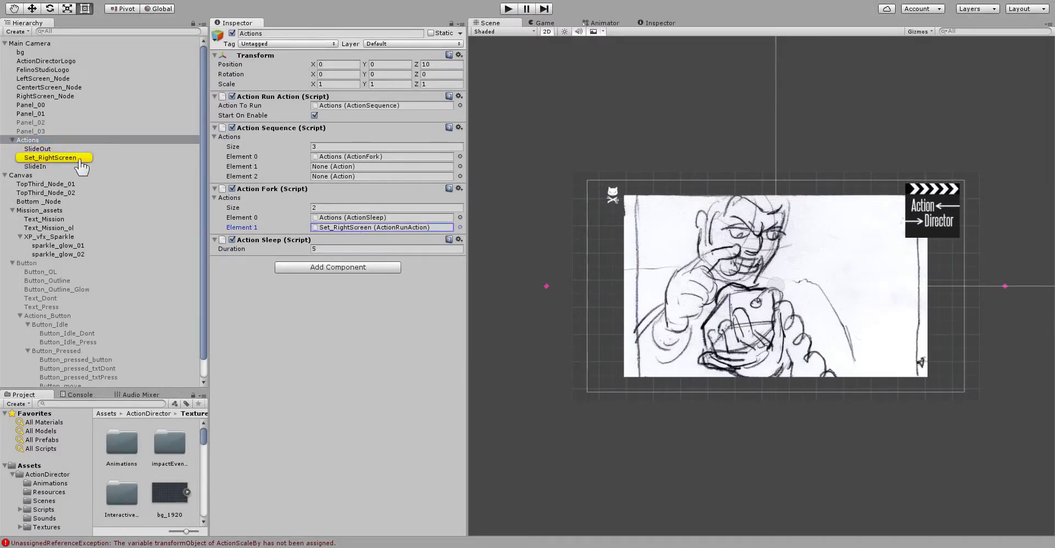
left_click(63, 158)
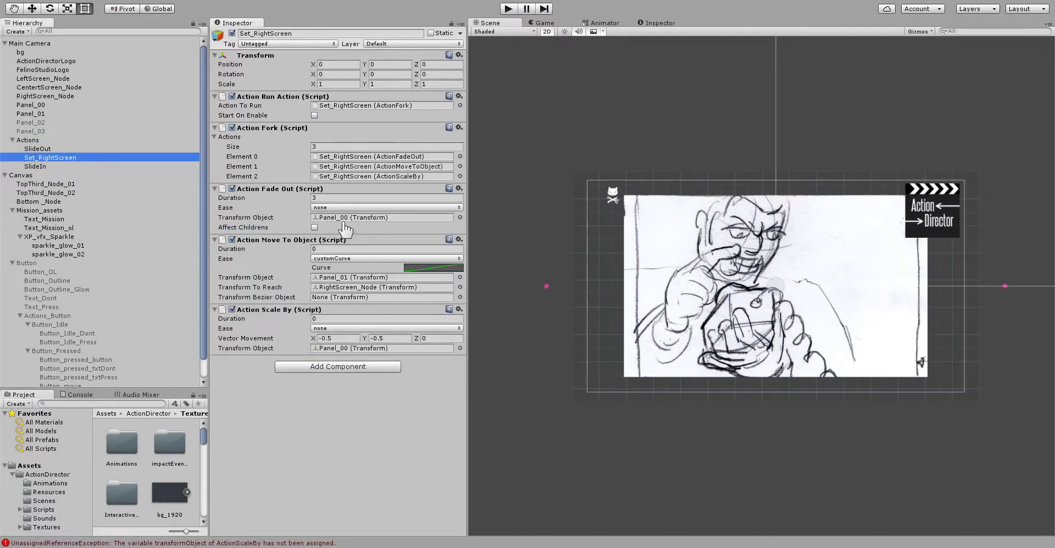
left_click_drag(31, 114, 327, 281)
- Test the transitions in Play mode twice, then make Panel_01 SlideOut's Scale By target
left_click(39, 149)
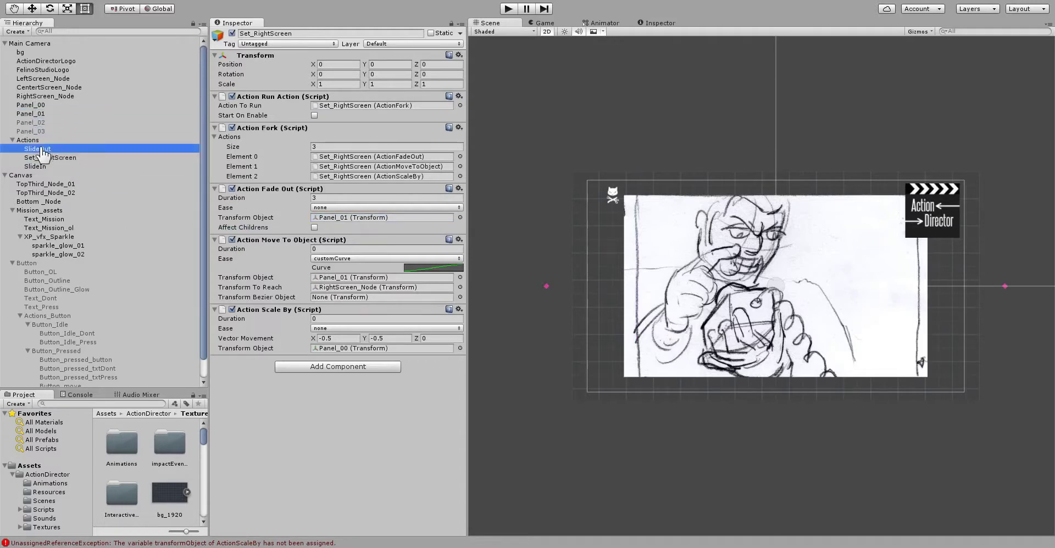
left_click(39, 158)
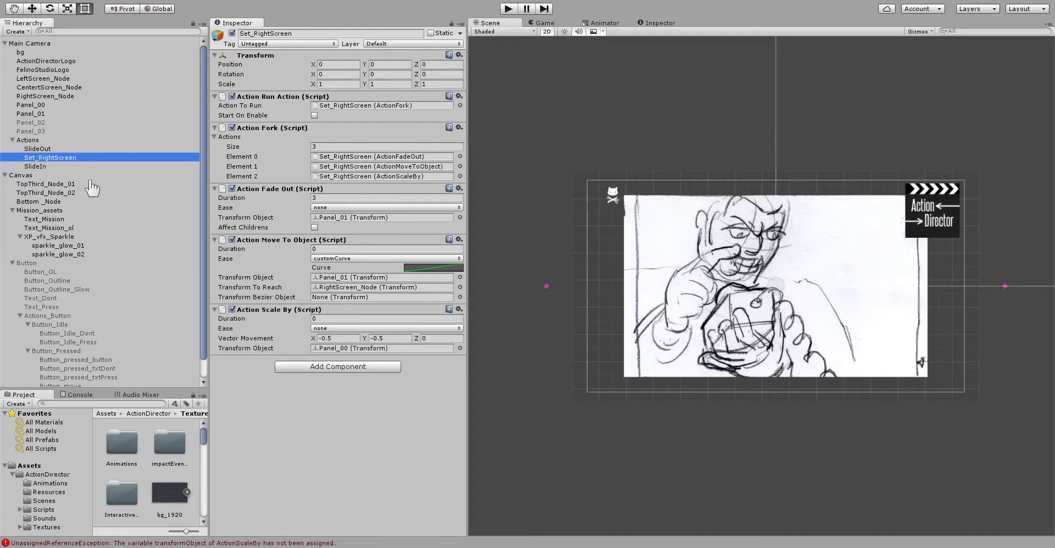
left_click(35, 149)
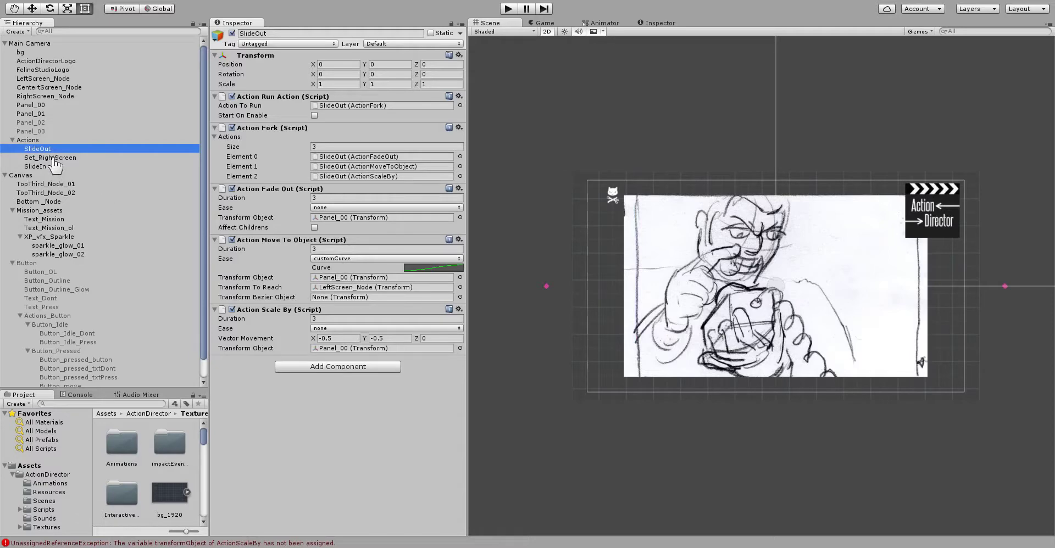
left_click(508, 9)
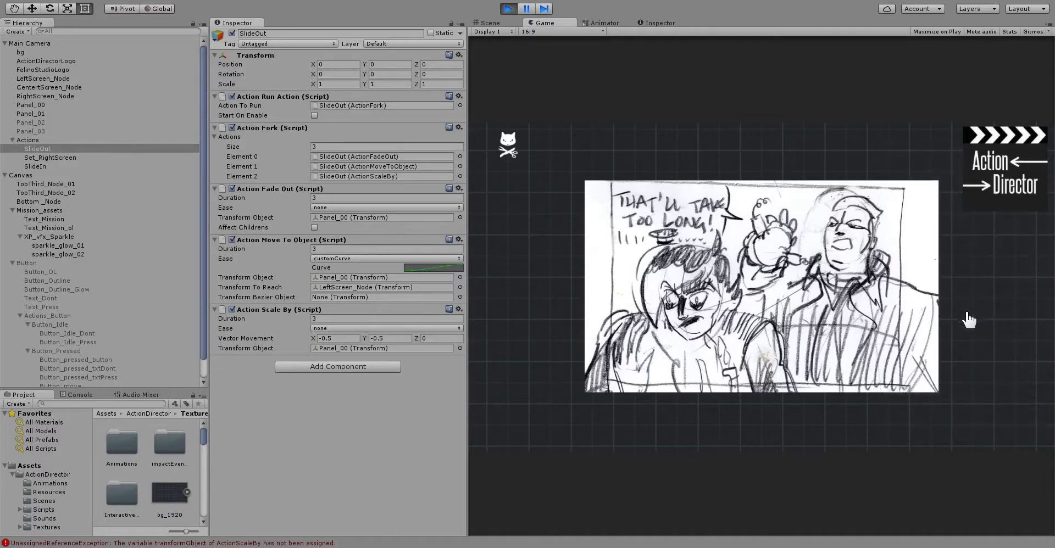
left_click(508, 9)
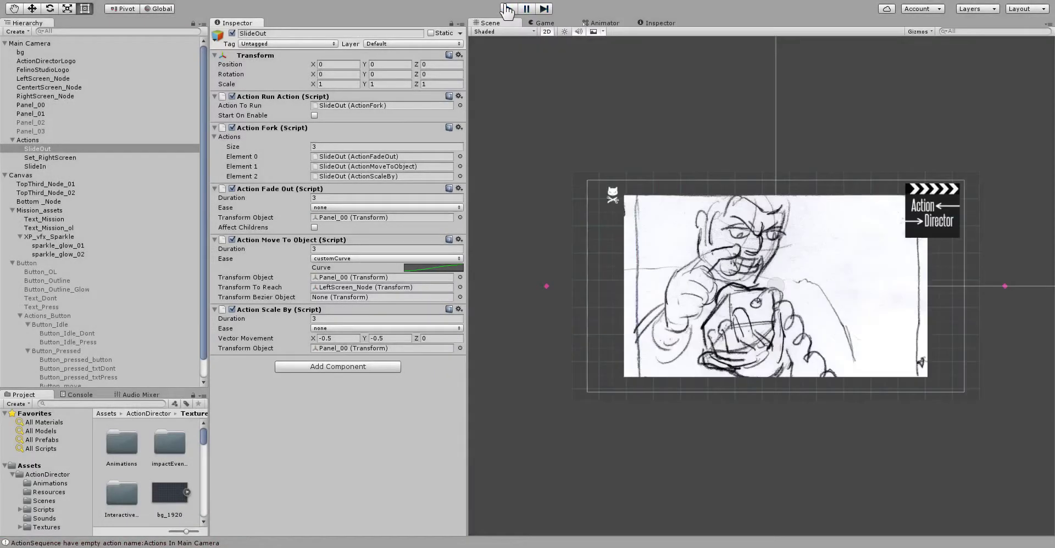
left_click(342, 349)
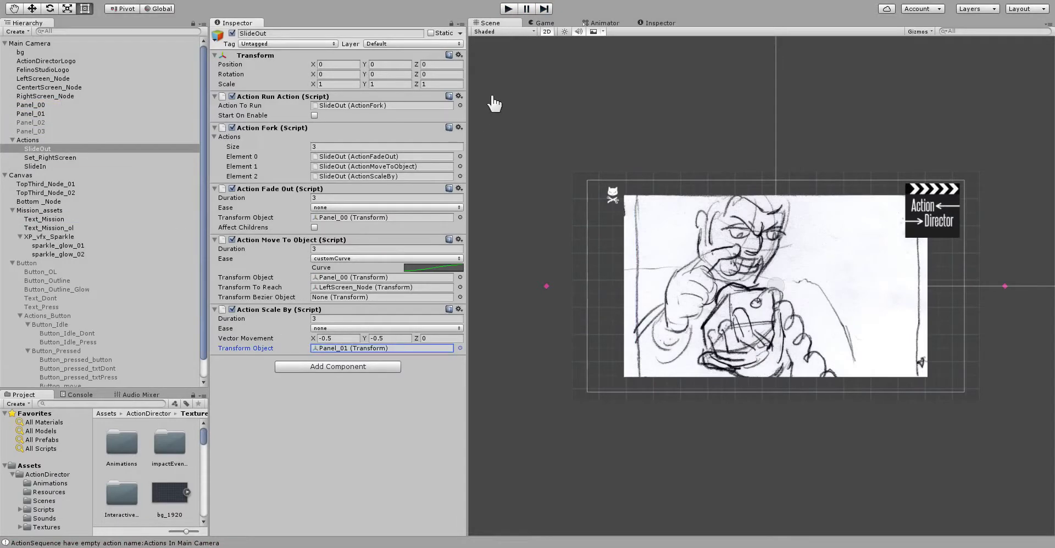
left_click(508, 9)
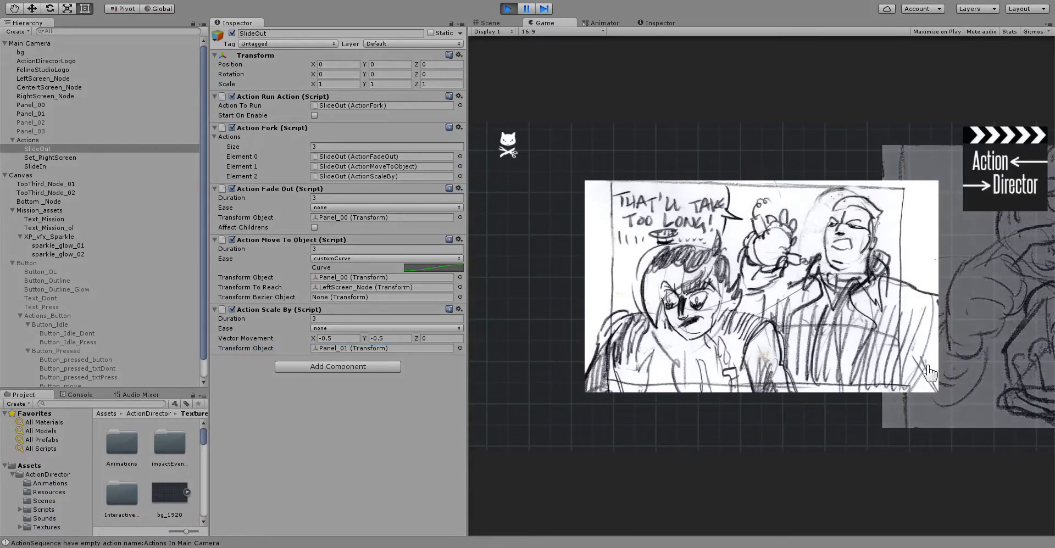
left_click(508, 9)
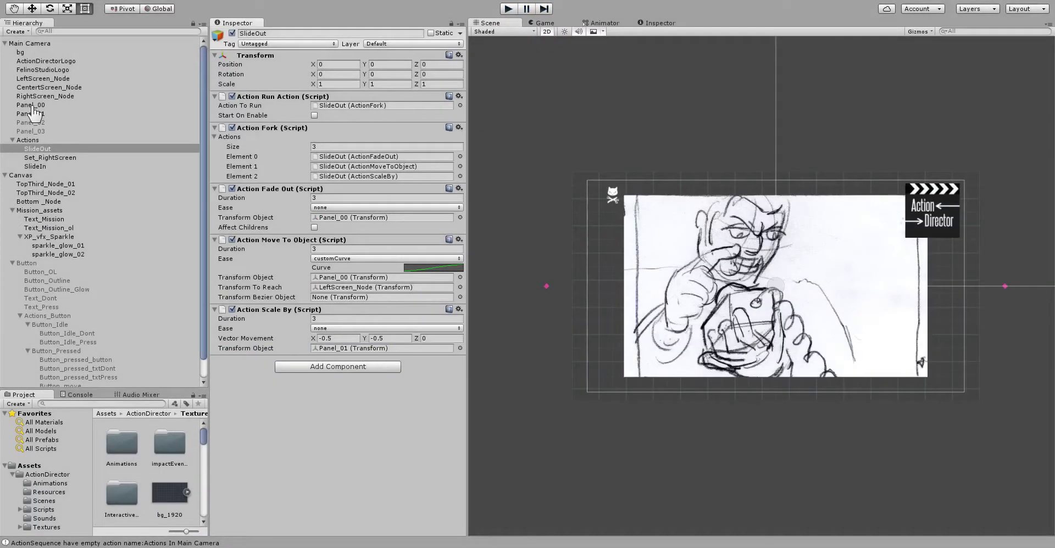
left_click_drag(33, 113, 335, 350)
left_click(55, 158)
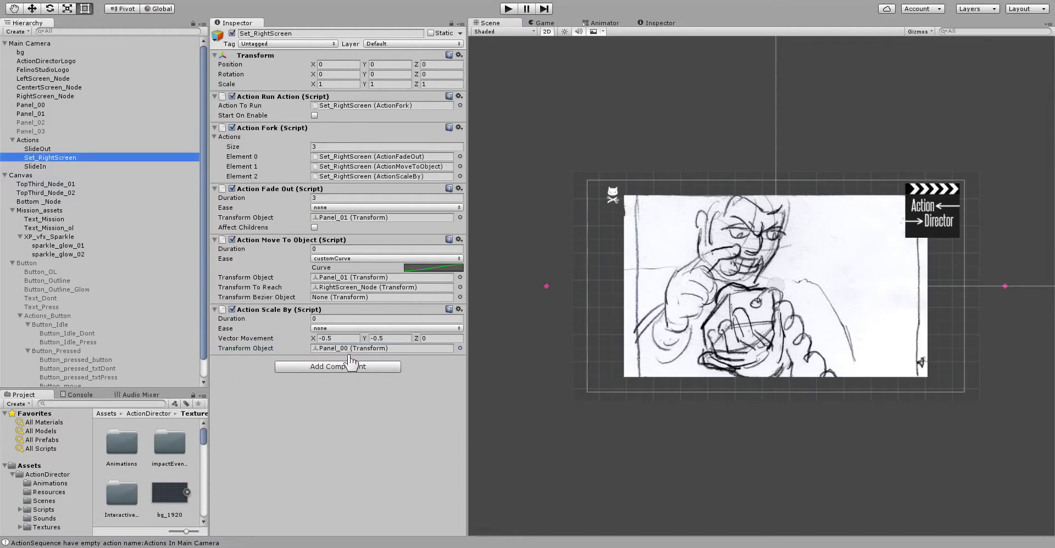
- Make Panel_01 Set_RightScreen's Scale By target and test it in Play mode
left_click_drag(33, 114, 351, 350)
left_click(508, 9)
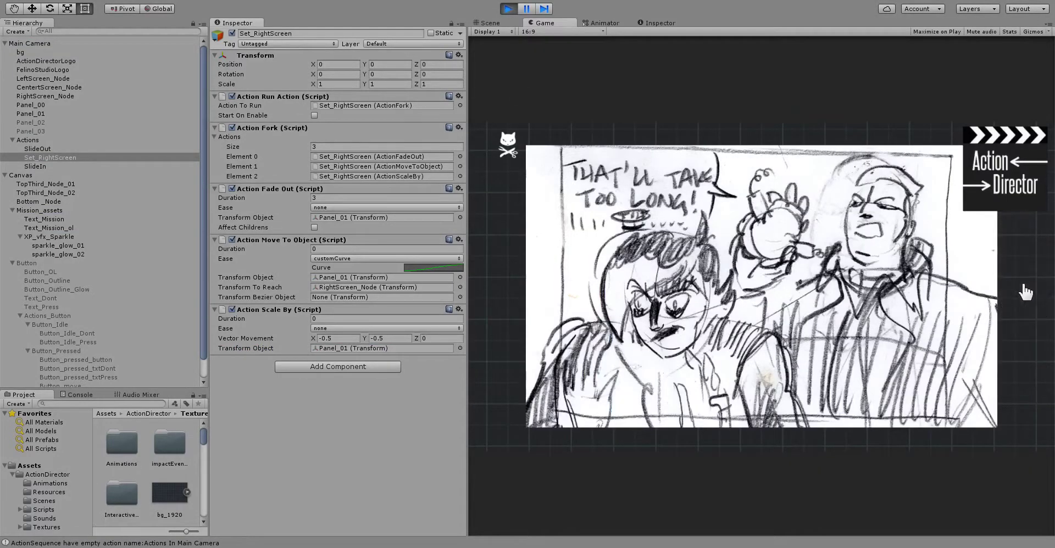
left_click(508, 9)
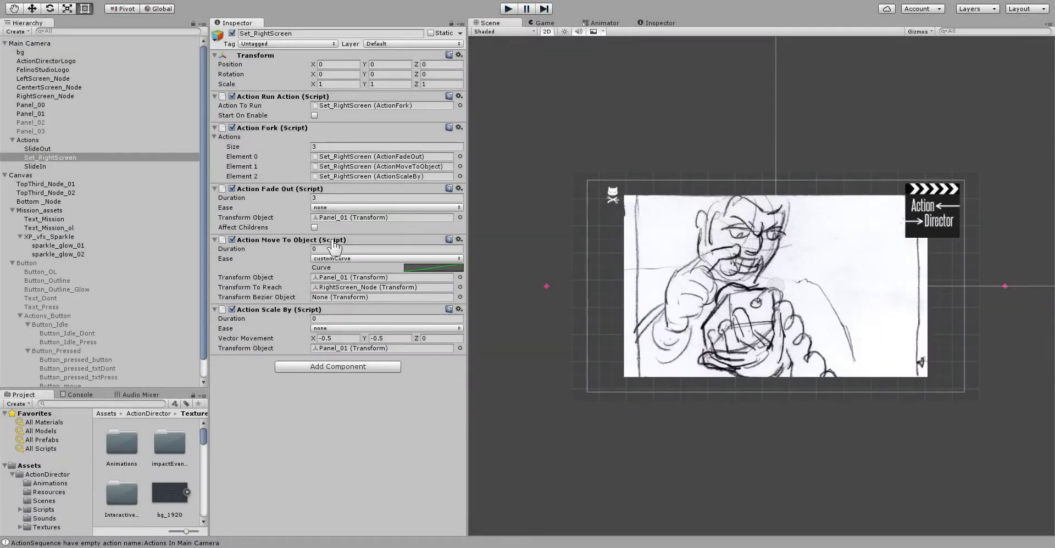
- Set the Fade Out duration to 0, test again, and return to the Actions object
left_click(323, 199)
left_click(508, 8)
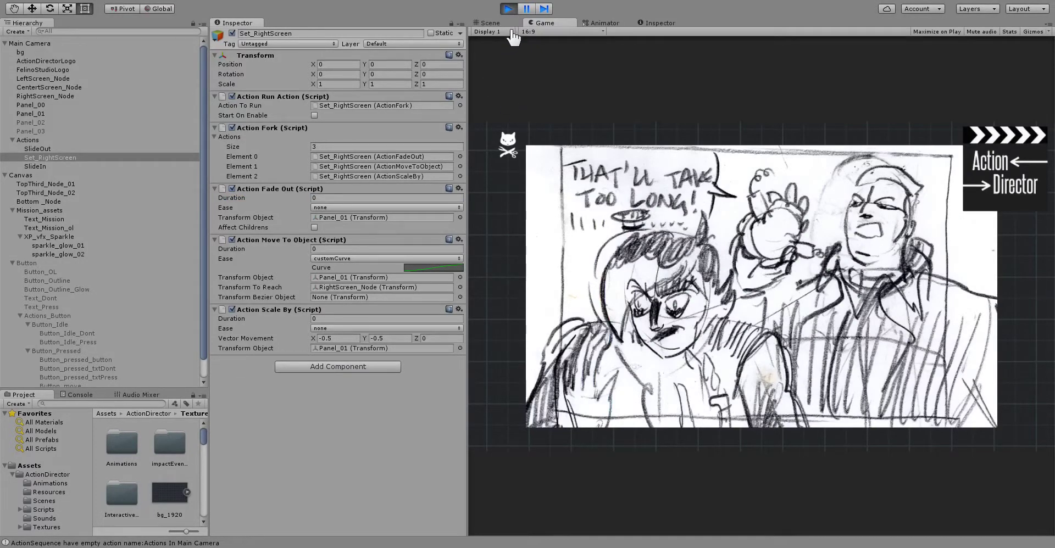
left_click(508, 10)
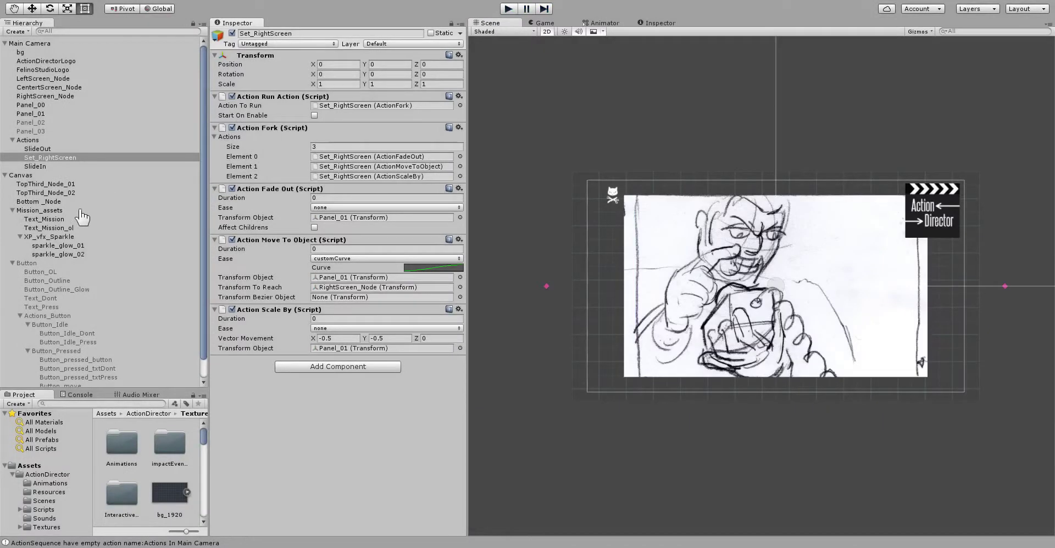
left_click(33, 140)
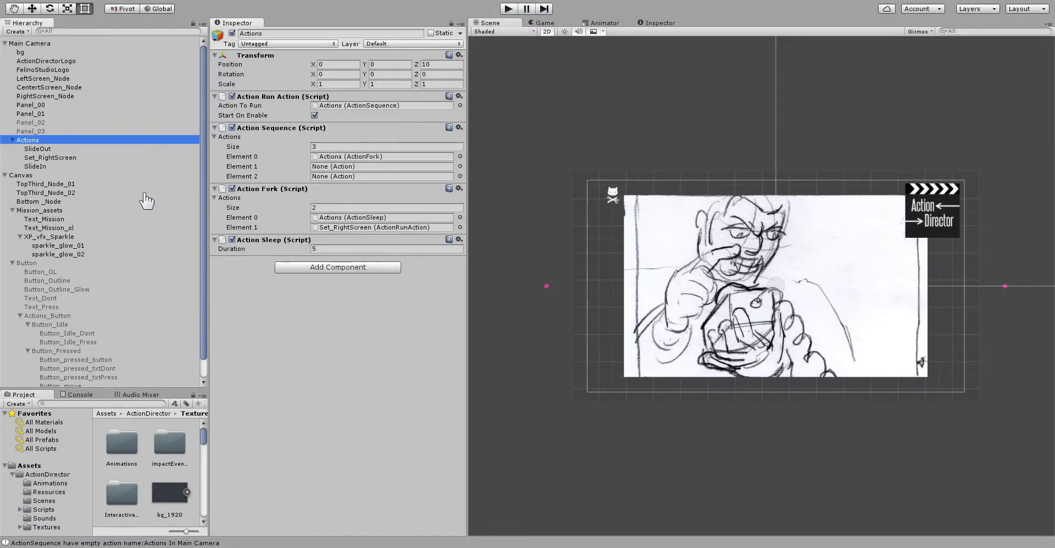
- Rename SlideOut to SlideOut_Panel_00 and Set_RightScreen to Set_RightScreen_Panel_01
left_click(43, 150)
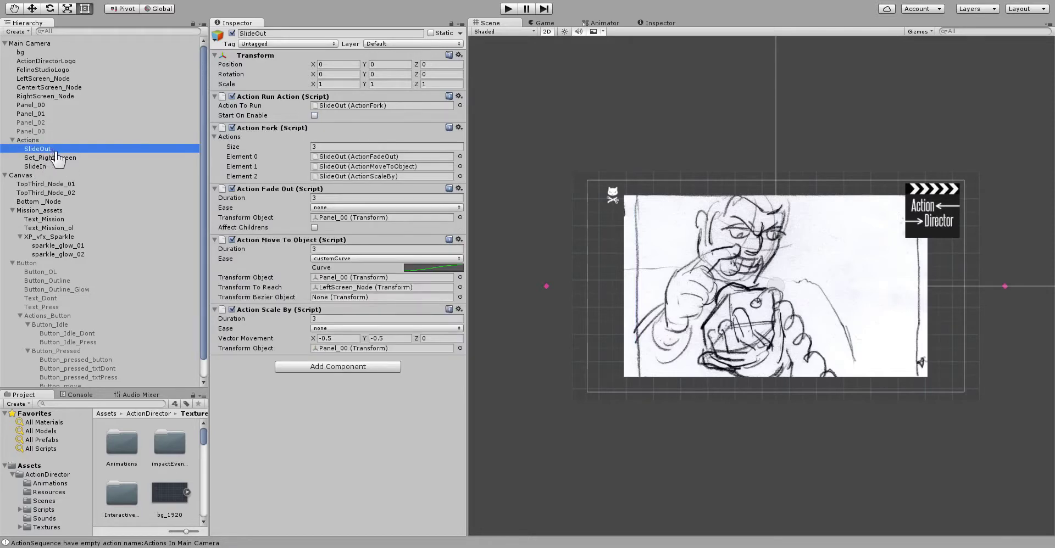
left_click(34, 141)
left_click(38, 149)
left_click(55, 149)
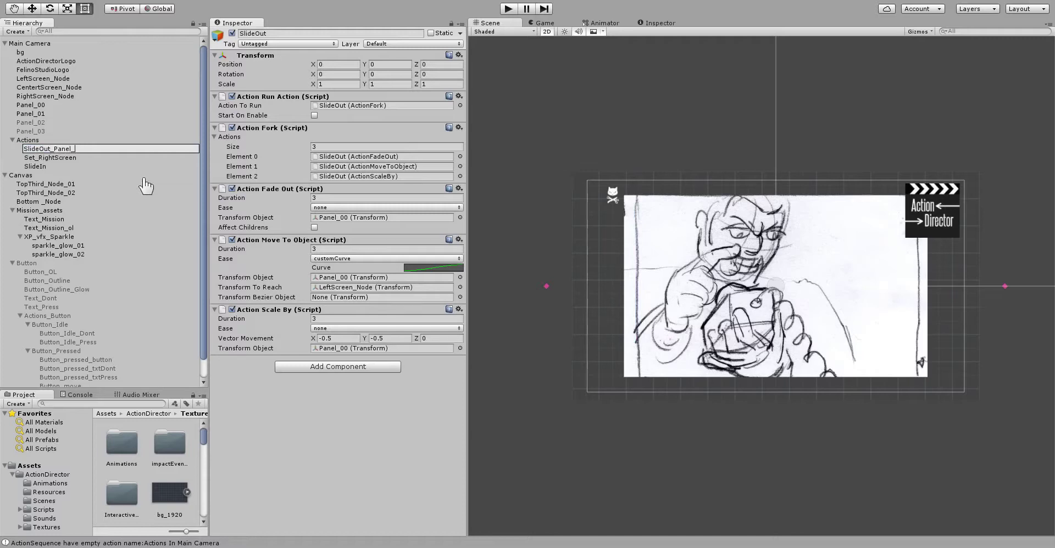
left_click(77, 158)
left_click(81, 161)
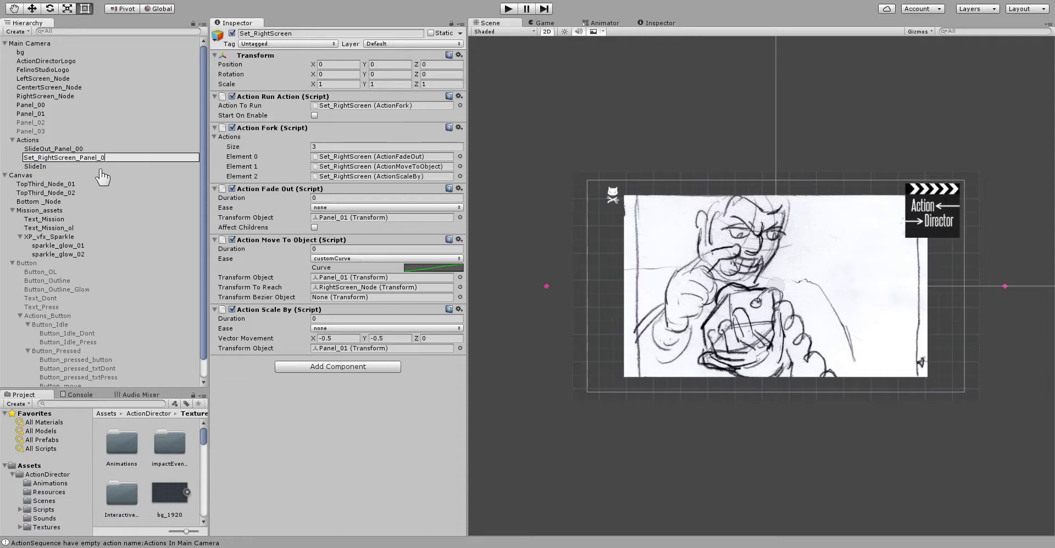
left_click_drag(116, 160, 81, 168)
key("ctrl+c")
left_click(33, 167)
- Rename SlideIn to SlideIn_Panel_01 by appending the copied Panel_01 suffix
left_click(47, 166)
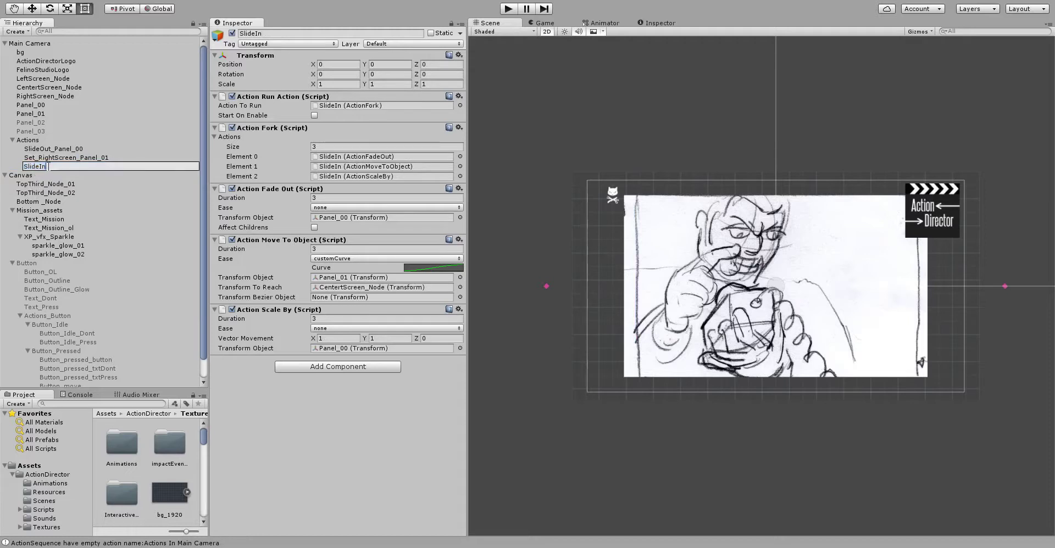
type("_")
key("ctrl+v")
left_click(77, 158)
key("Up")
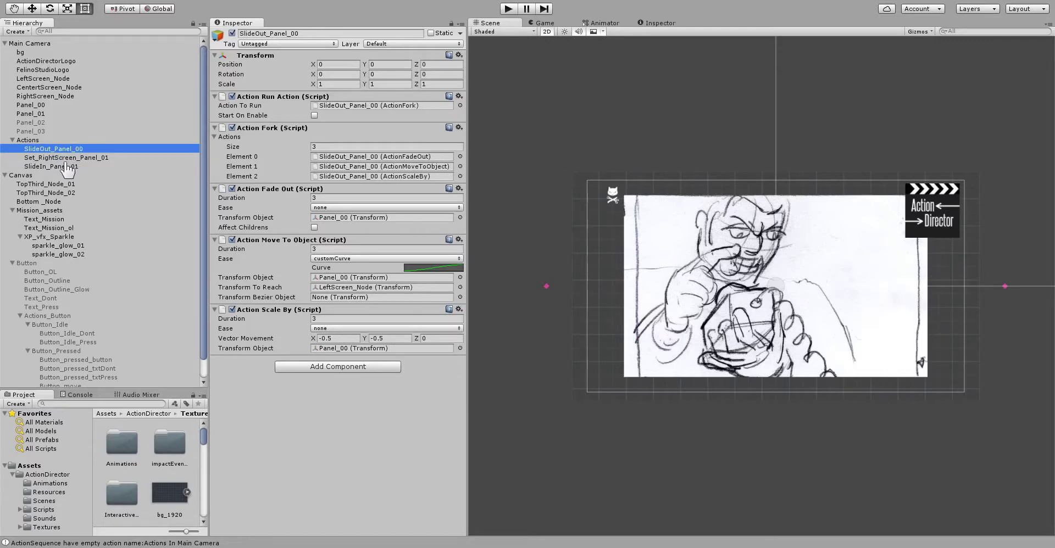
- Set Panel_01 as the Transform Object of SlideIn_Panel_01's Fade Out and Scale By actions
left_click(30, 141)
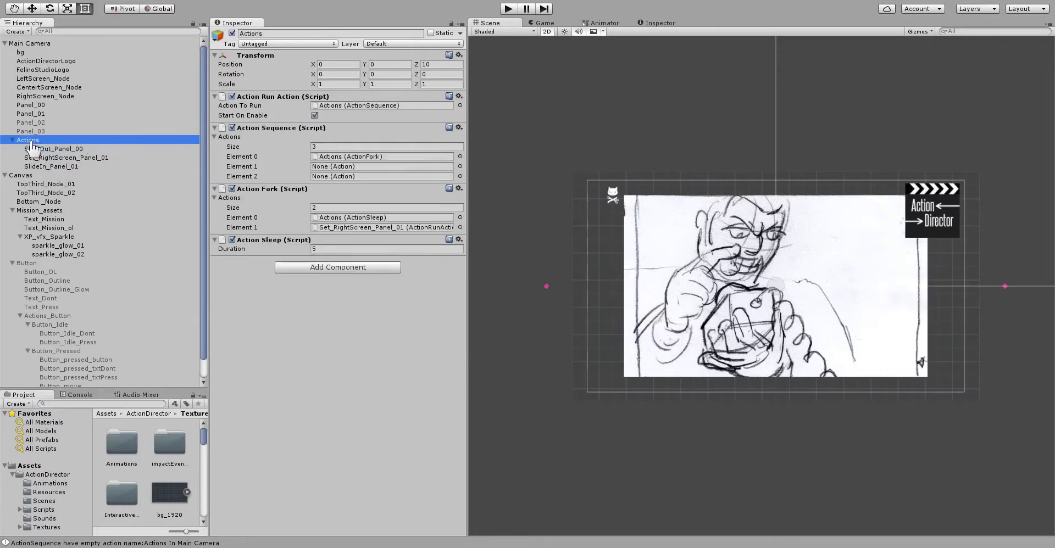
left_click(52, 167)
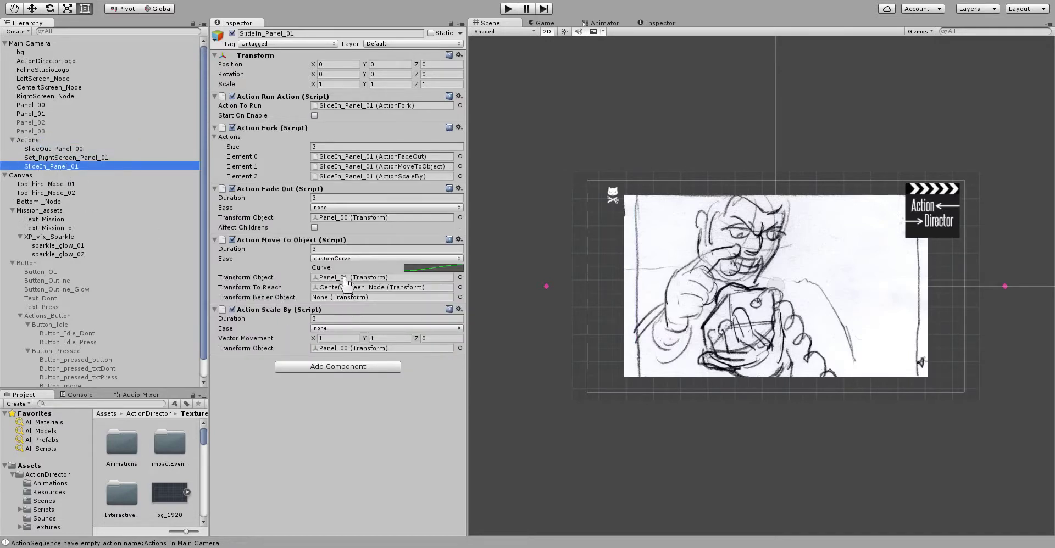
left_click_drag(31, 105, 321, 218)
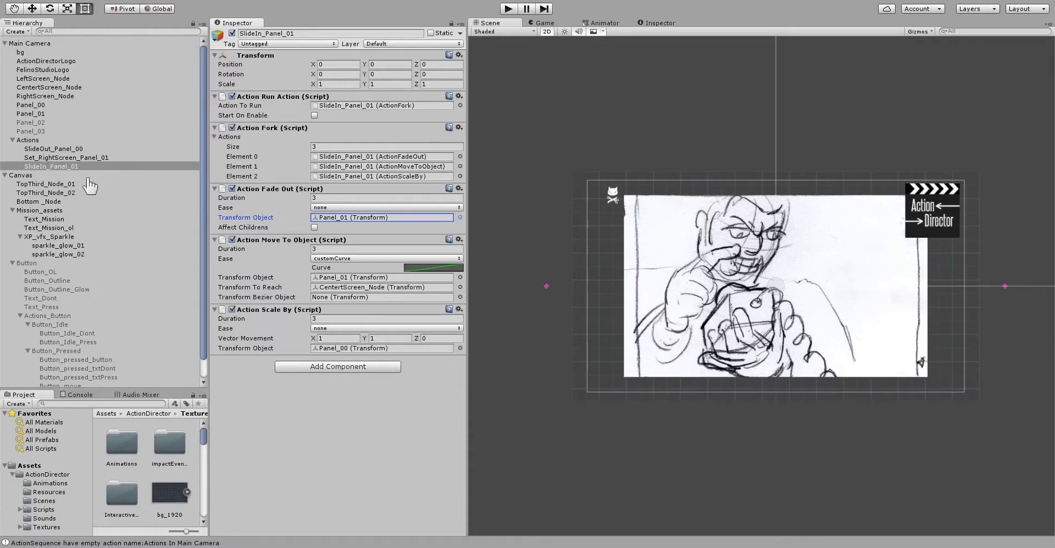
left_click_drag(28, 113, 345, 353)
left_click(30, 141)
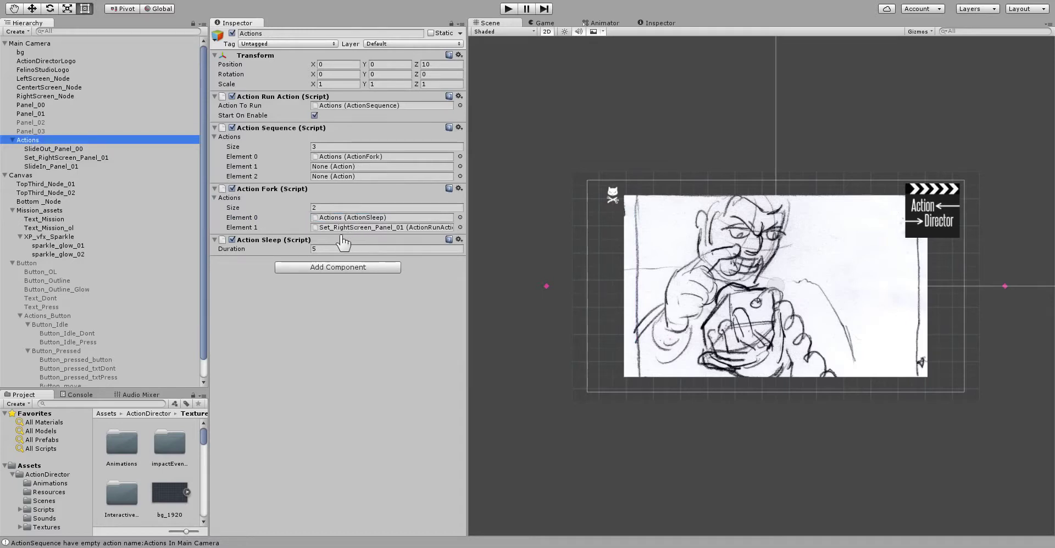
- Duplicate the Action Fork component and put SlideOut_Panel_00 in the new fork's Element 0
left_click(458, 201)
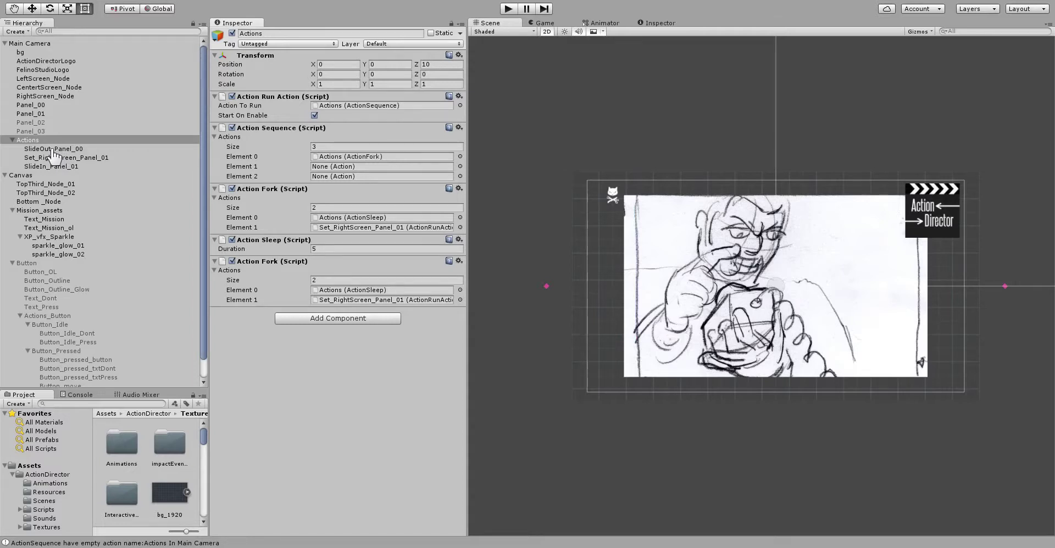
left_click_drag(53, 151, 355, 290)
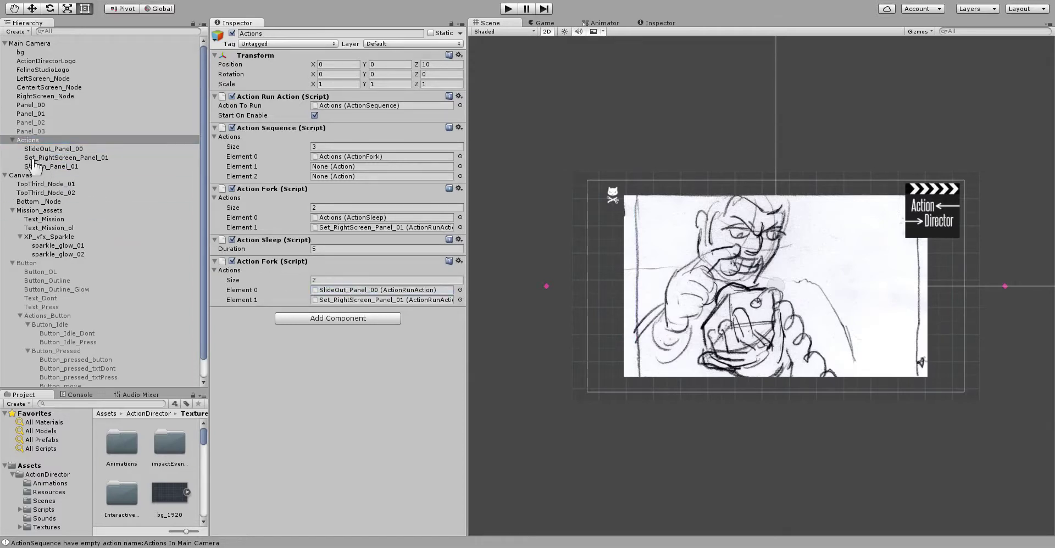
- Put SlideIn_Panel_01 in the new fork's Element 1 and move Set_RightScreen_Panel_01 to the top of Actions
left_click_drag(35, 165, 341, 303)
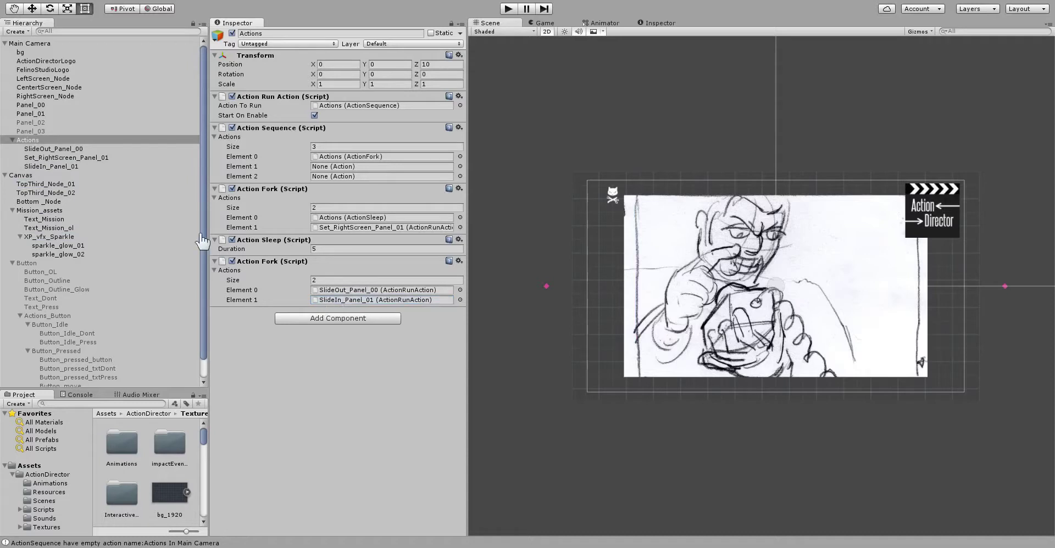
left_click(70, 158)
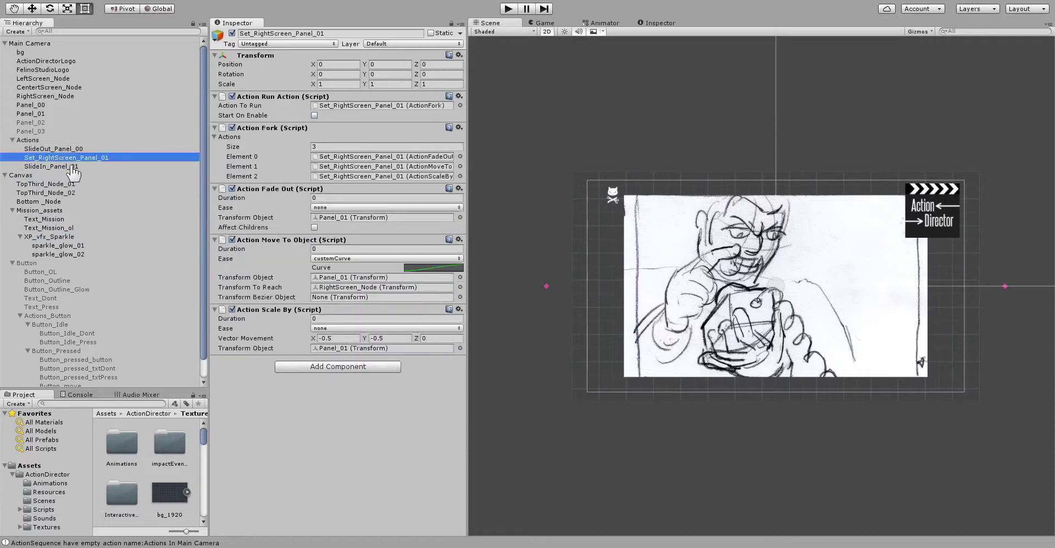
left_click_drag(72, 158, 79, 144)
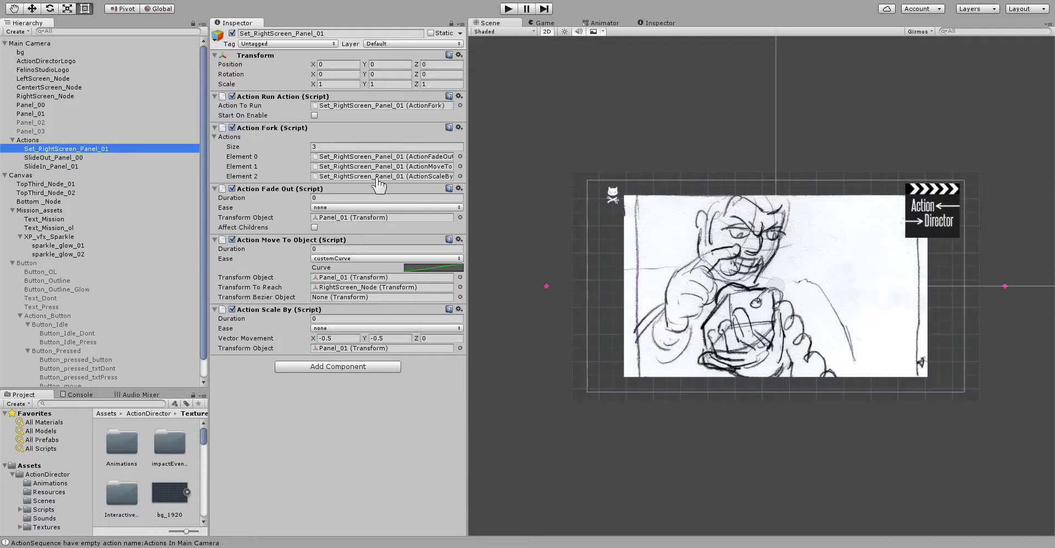
- Add the second fork as Action Sequence Element 1 and verify both sequence references
left_click(34, 140)
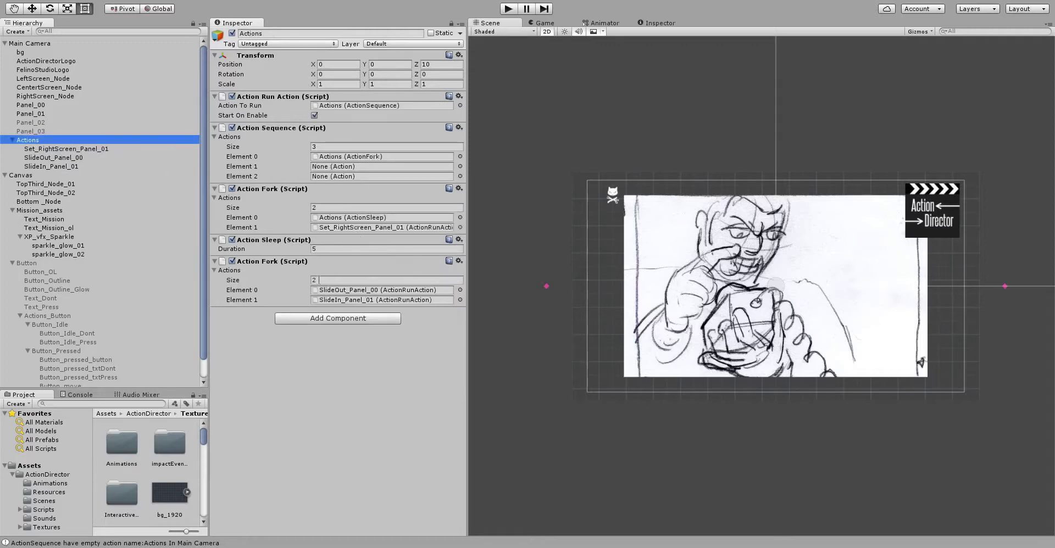
left_click_drag(274, 263, 345, 166)
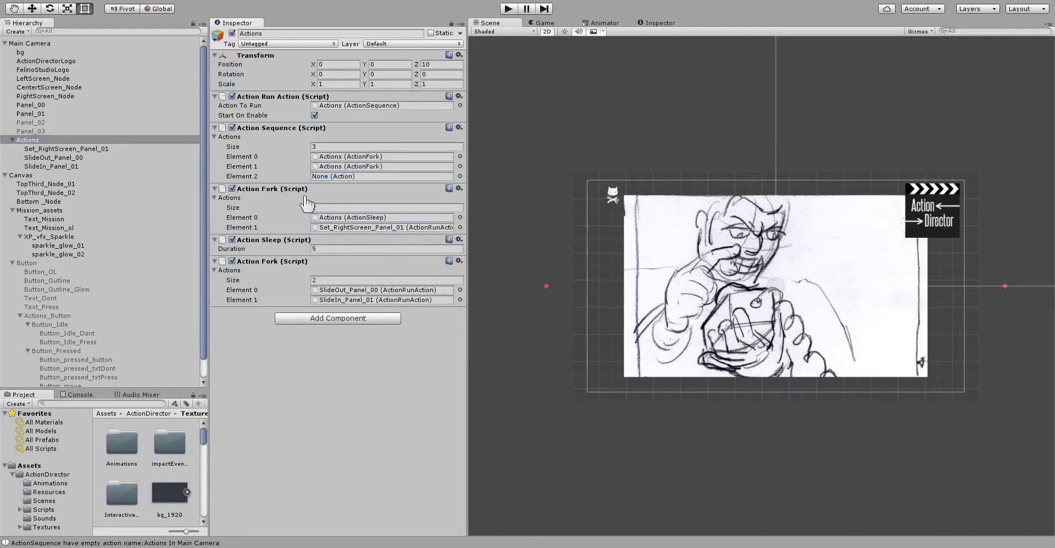
left_click(346, 157)
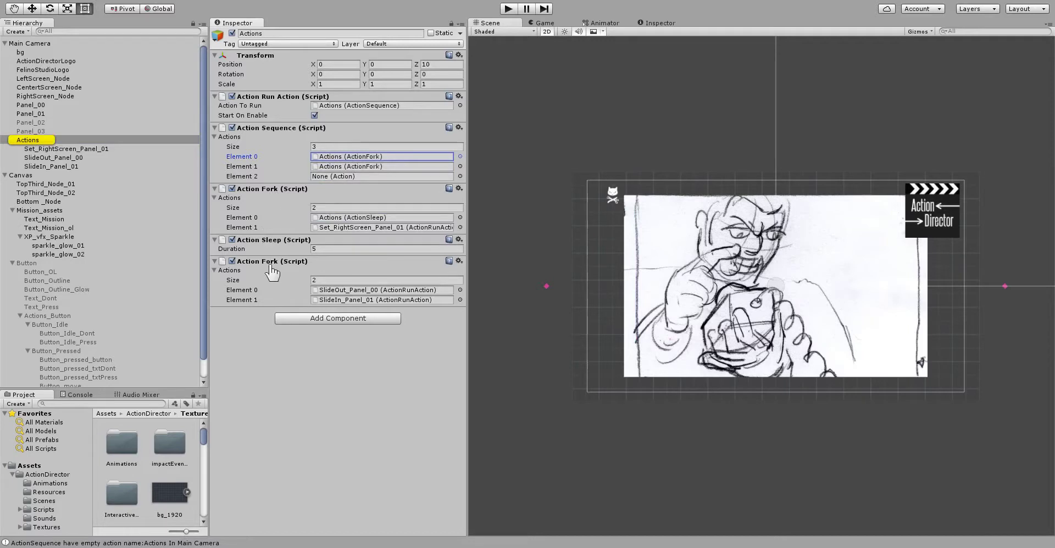
left_click(337, 167)
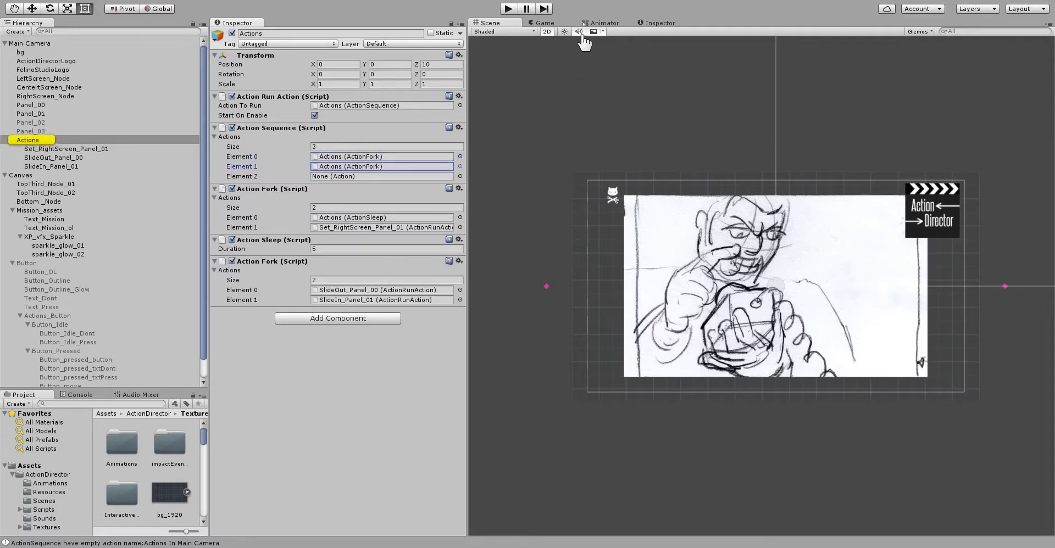
left_click(508, 9)
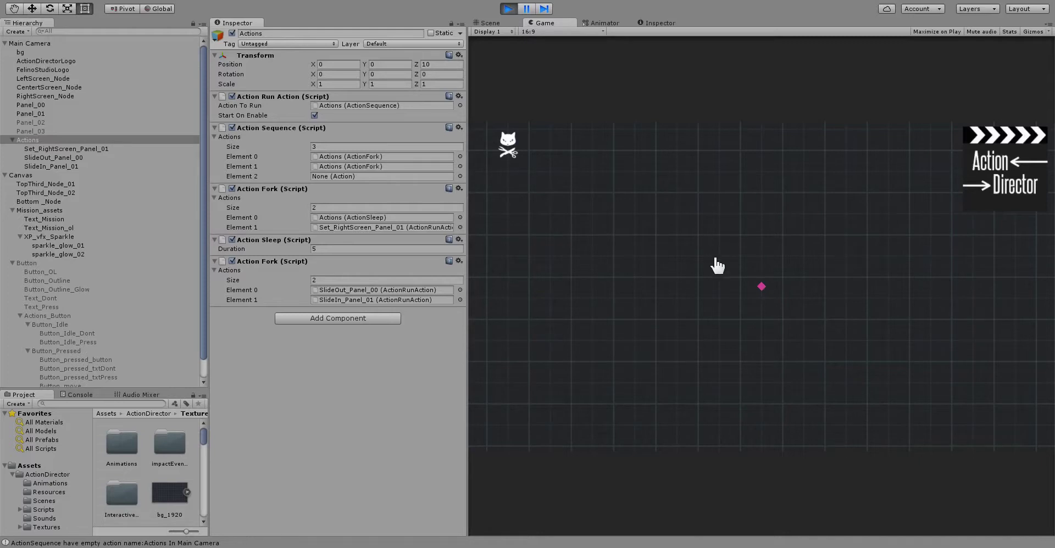
left_click(508, 8)
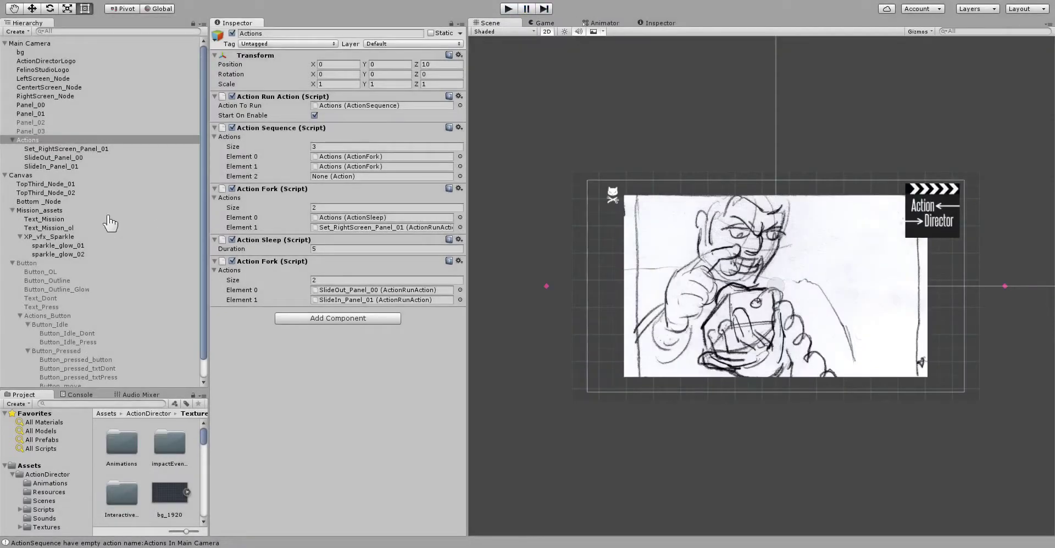
left_click(67, 166)
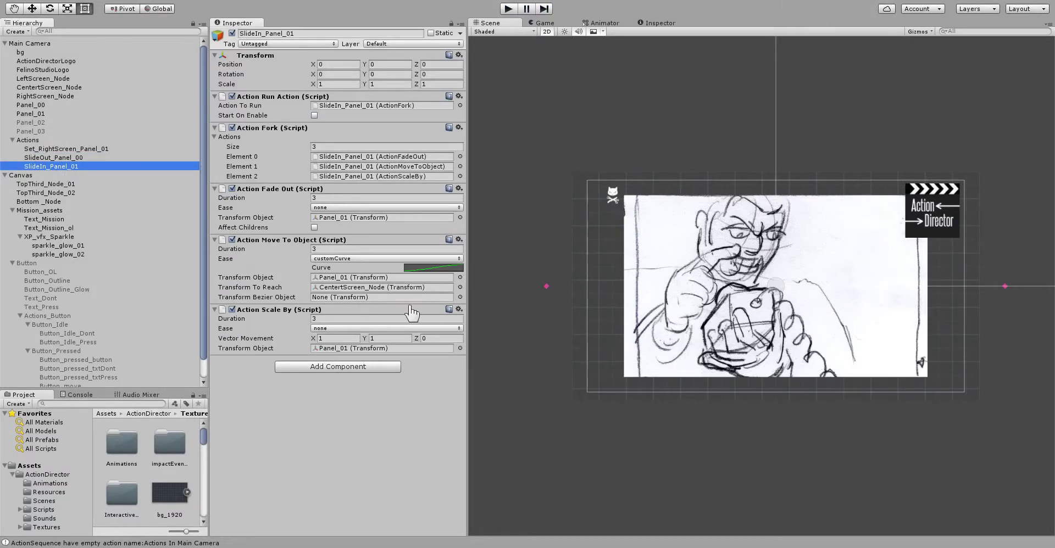
left_click(358, 287)
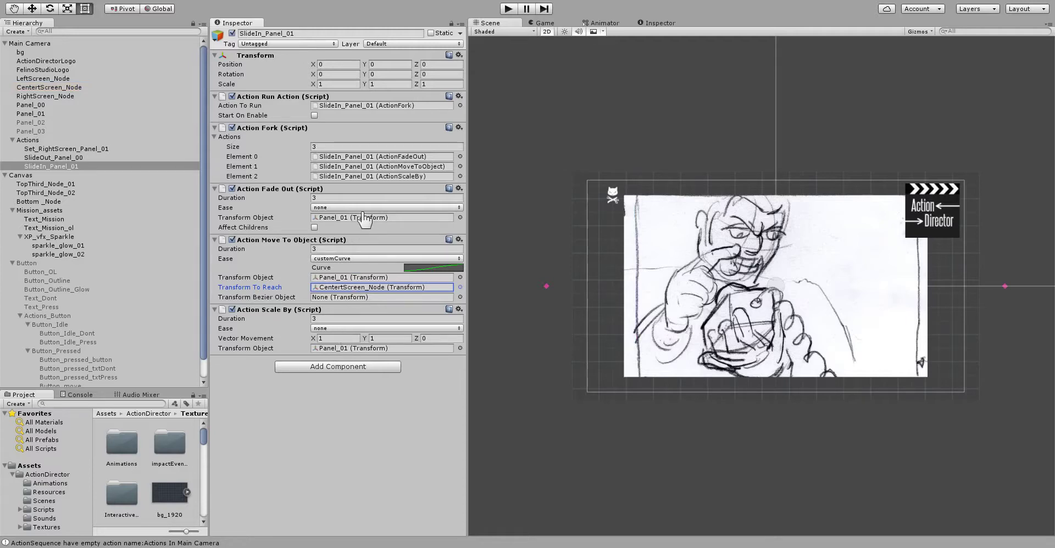
left_click(285, 188)
left_click(284, 193)
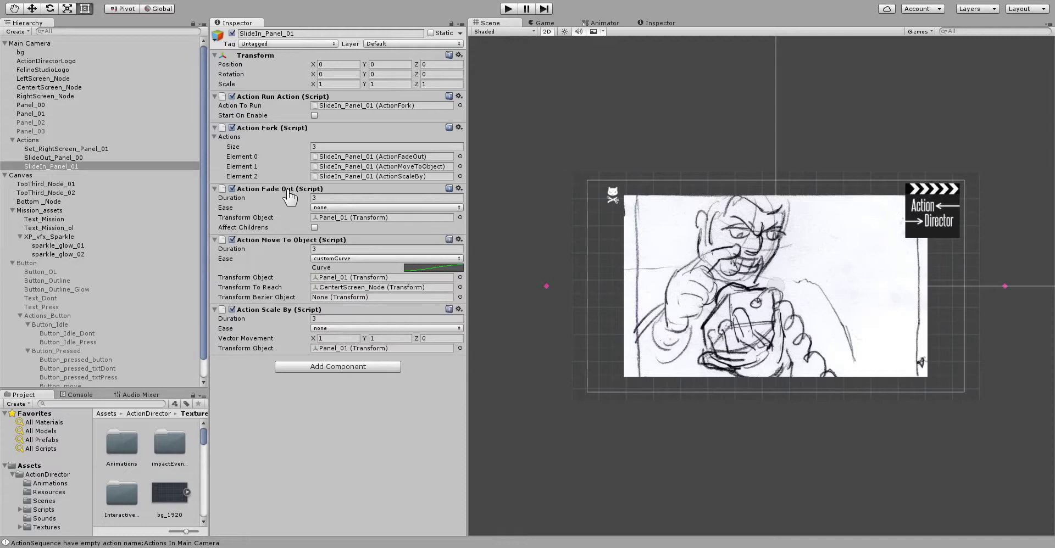
left_click(28, 140)
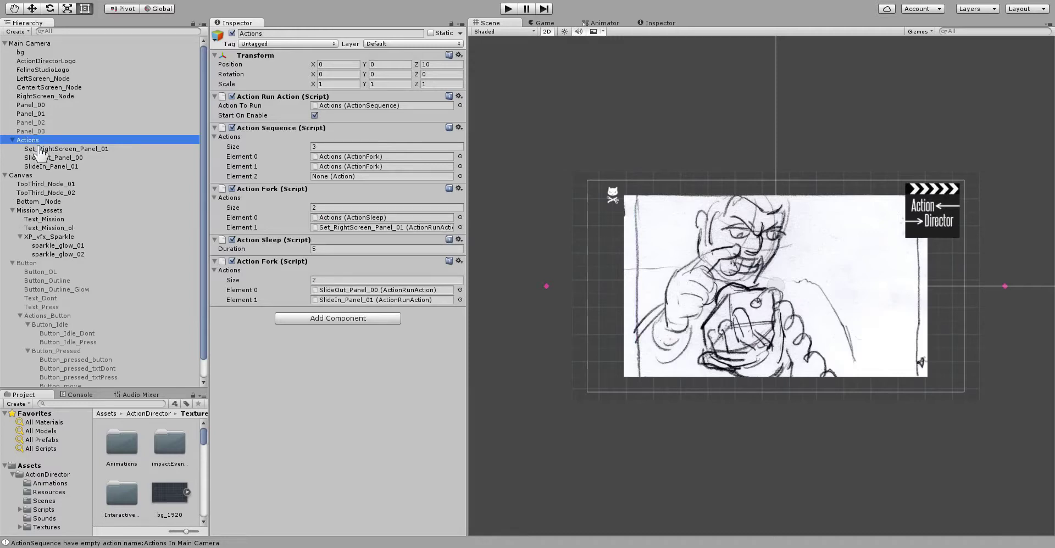
left_click(37, 149)
- Move SlideIn_Panel_01's Action Fade In above Move To Object, targeting Panel_01 over 3 seconds, in fork Element 0
left_click(40, 158)
left_click(47, 166)
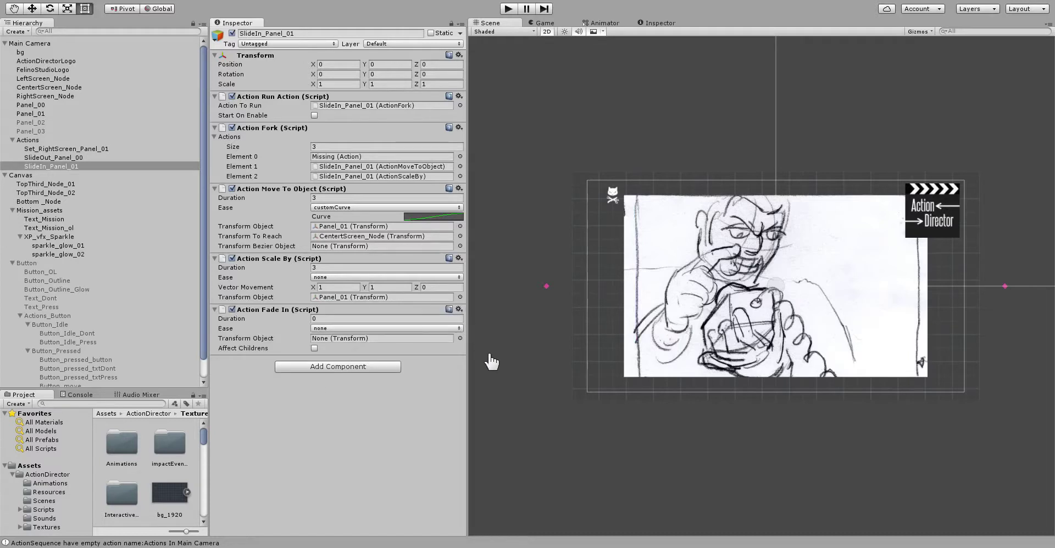
left_click(459, 263)
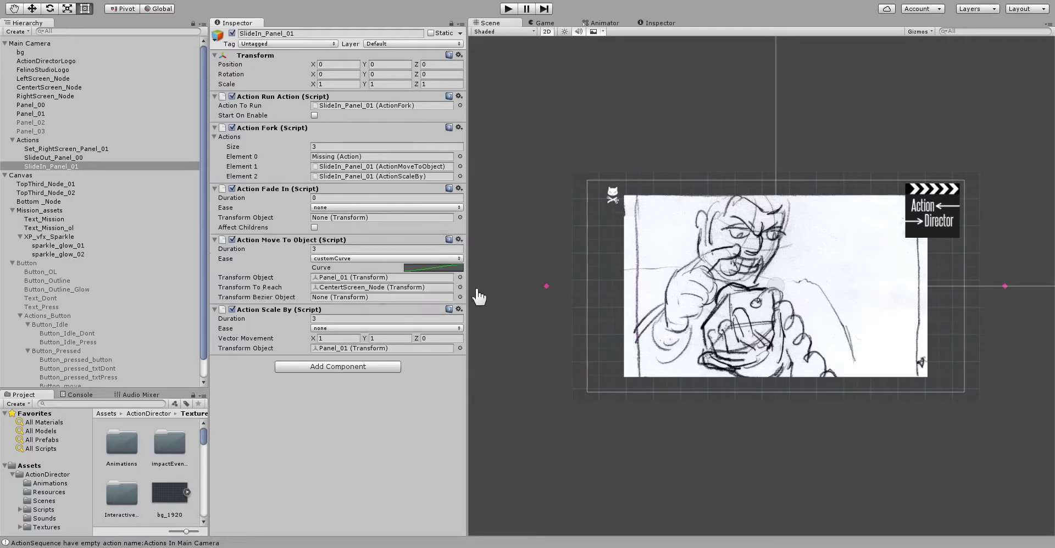
left_click(478, 294)
left_click_drag(301, 240, 335, 218)
left_click(328, 199)
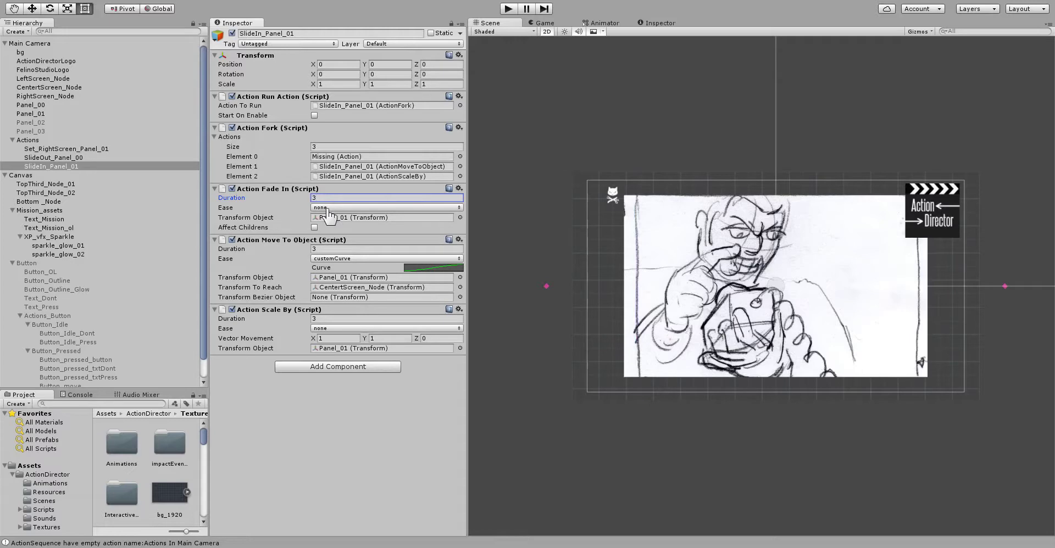
left_click_drag(277, 189, 323, 161)
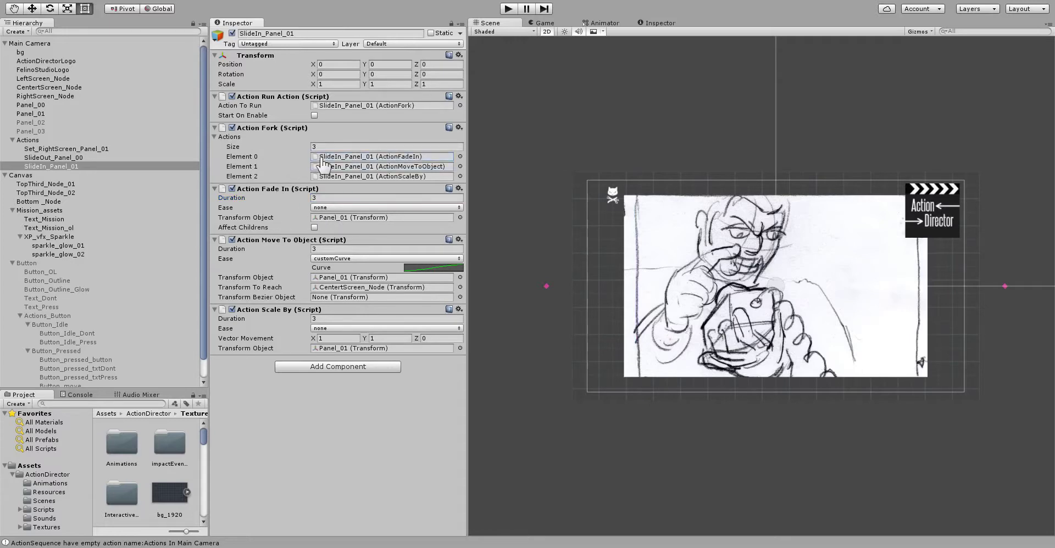
left_click(508, 8)
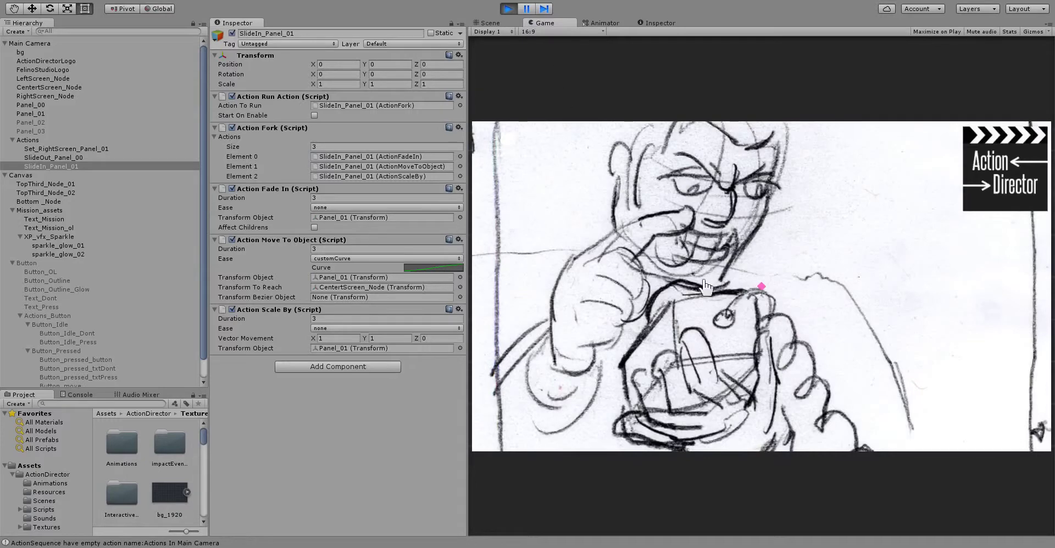
left_click(508, 9)
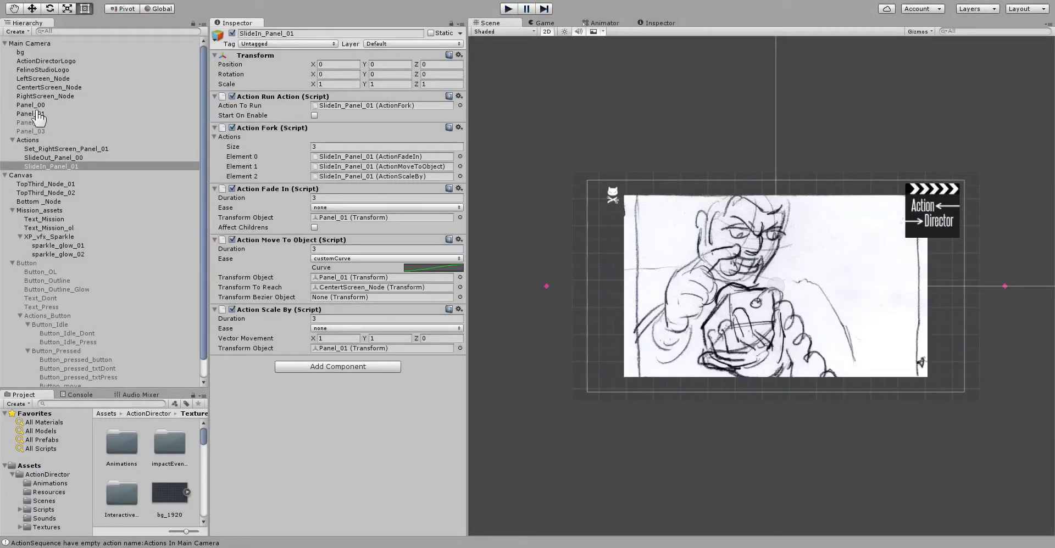
left_click(45, 87)
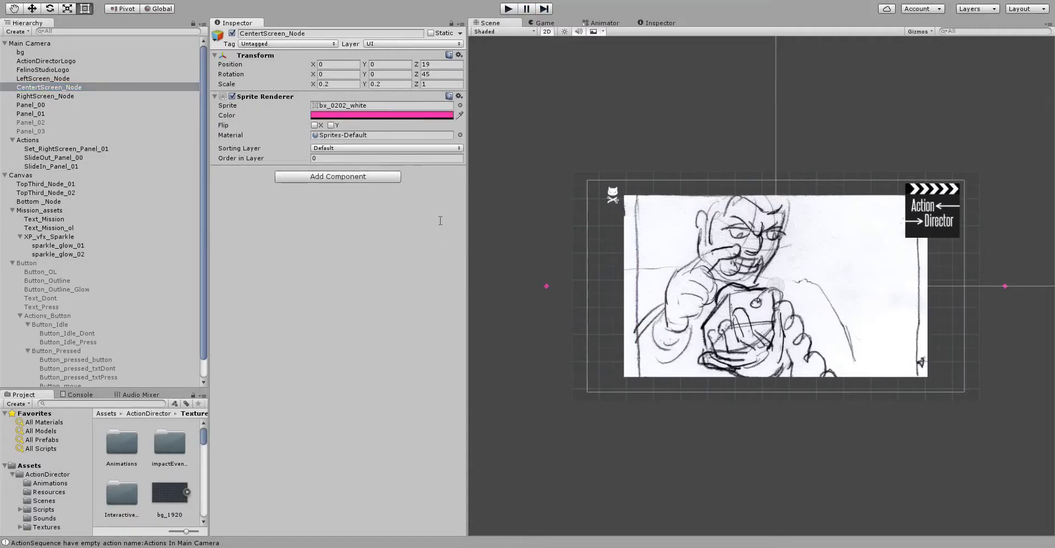
left_click(508, 9)
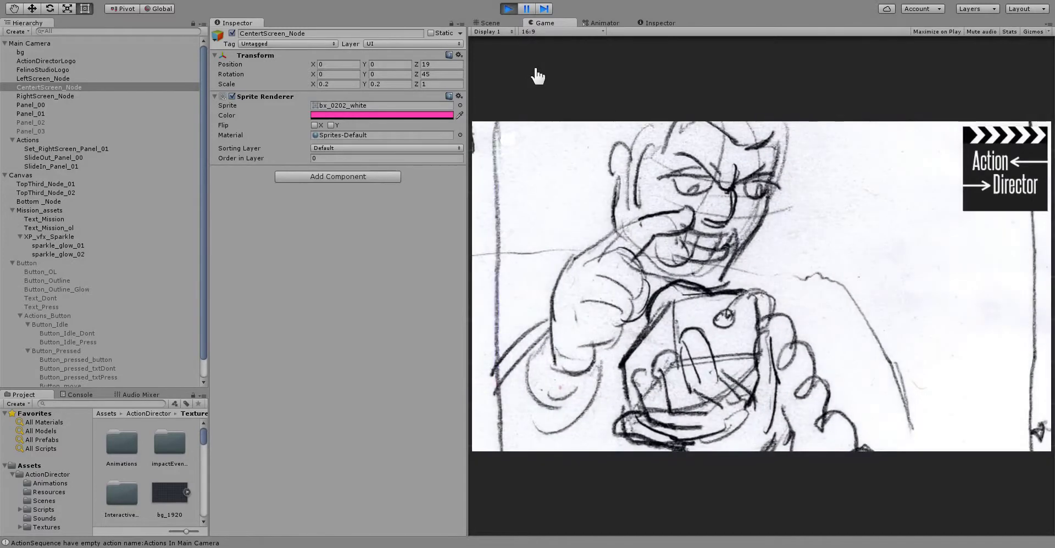
left_click(507, 8)
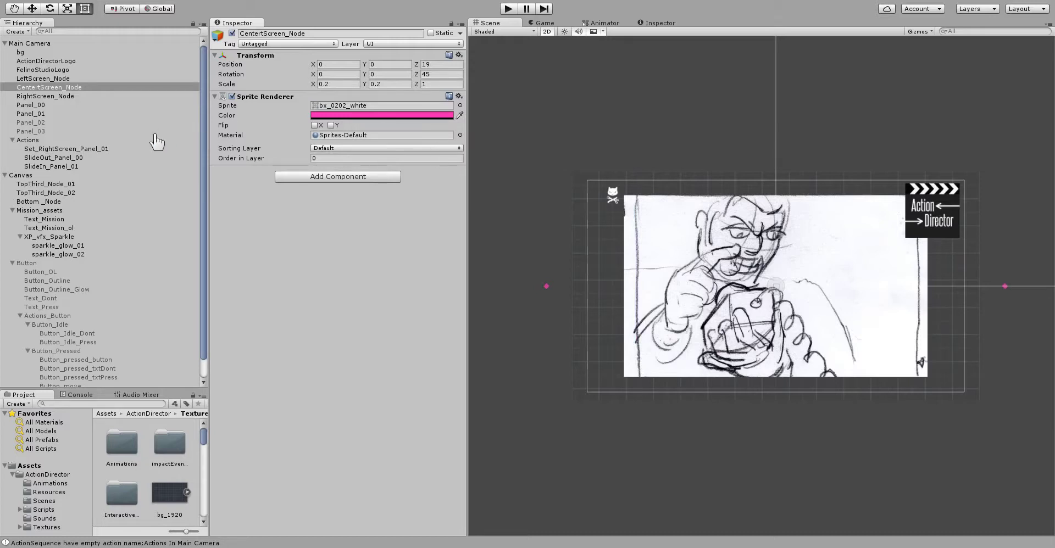
- Duplicate the Button object and rename the copy Button_next
left_click(25, 265)
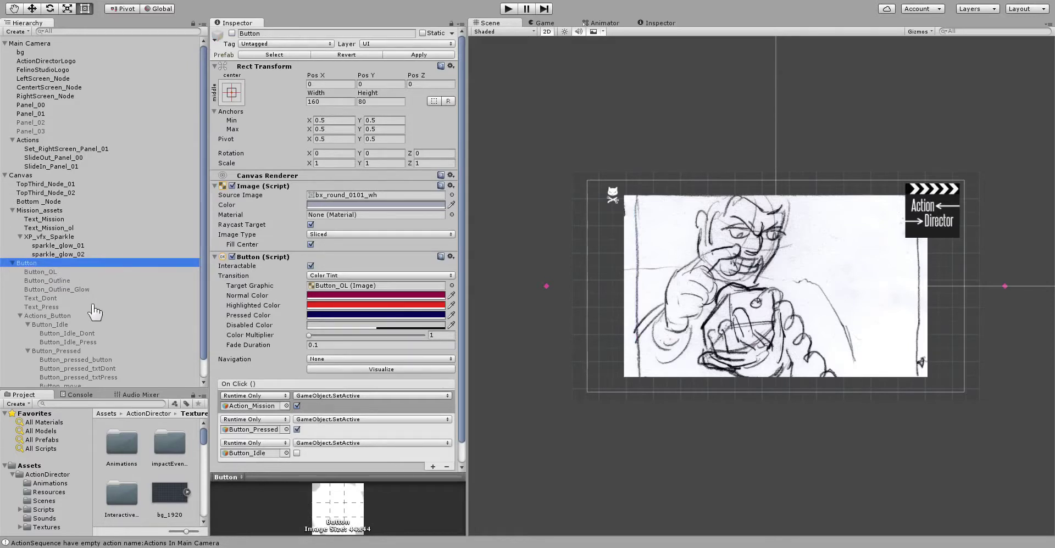
key("ctrl+d")
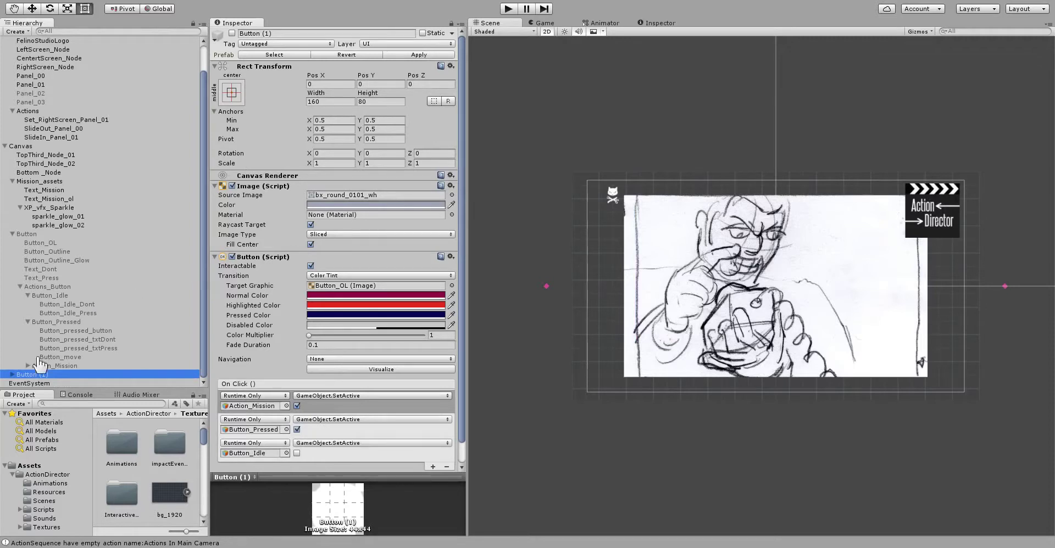
left_click(36, 375)
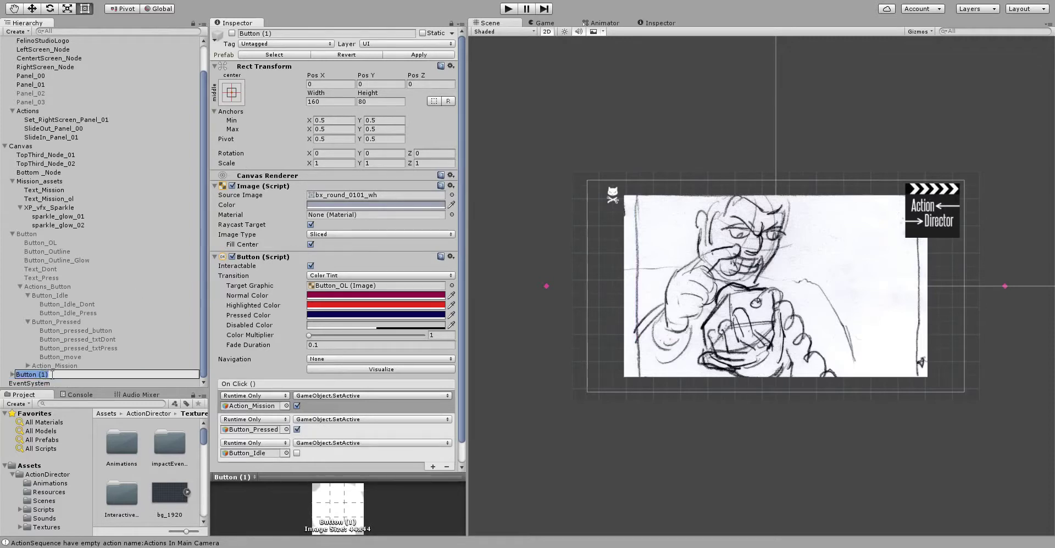
left_click_drag(34, 376, 53, 377)
key("Return")
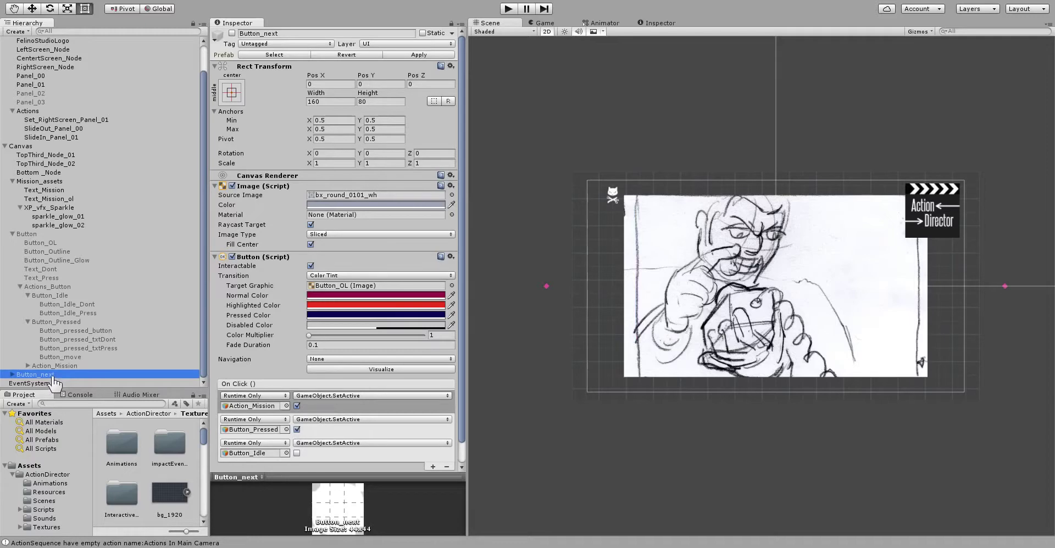
left_click_drag(44, 366, 35, 378)
- Change Button_next's Text_Dont label from Don't to Next and show the Game view
left_click(13, 375)
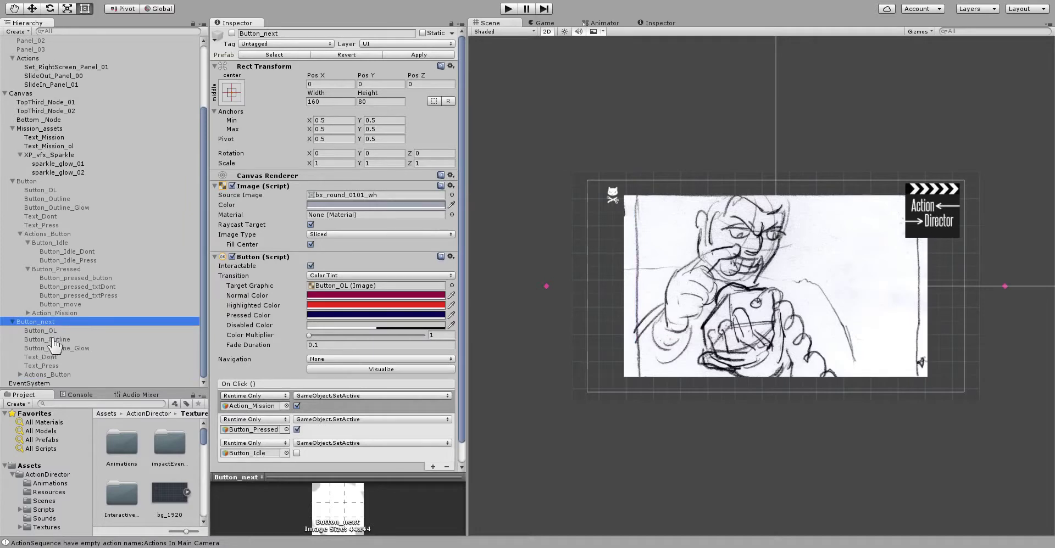
left_click(60, 358)
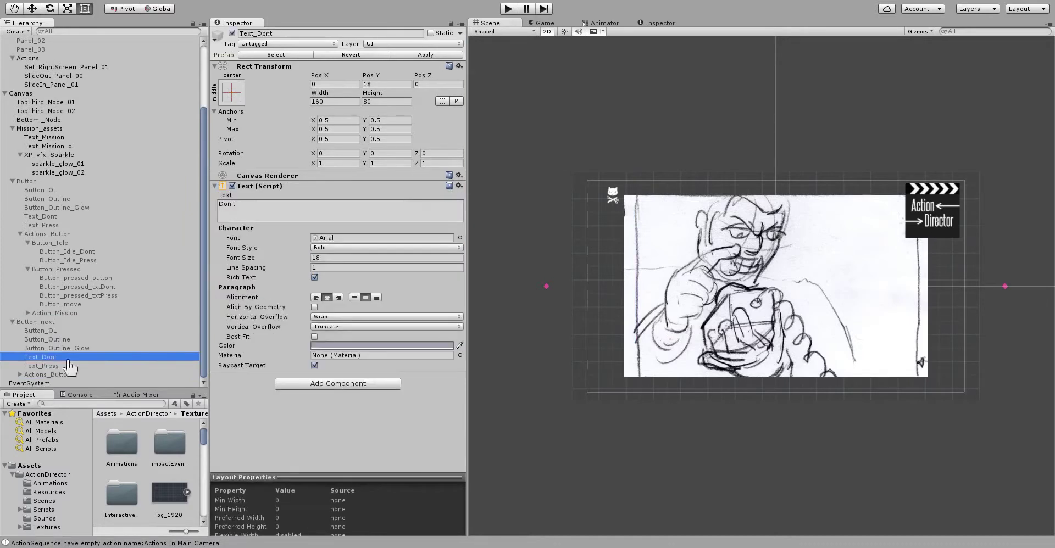
left_click(239, 212)
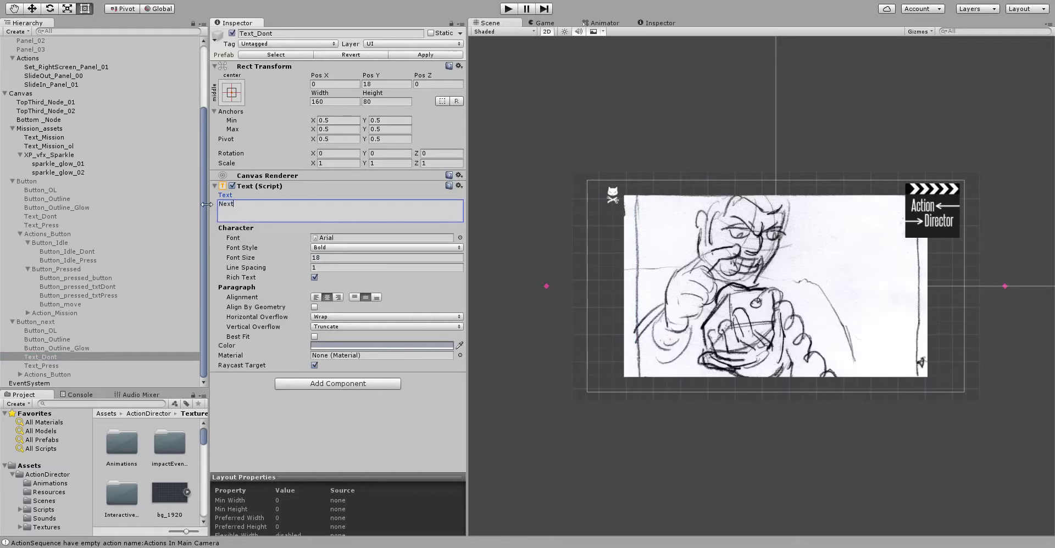
left_click(548, 24)
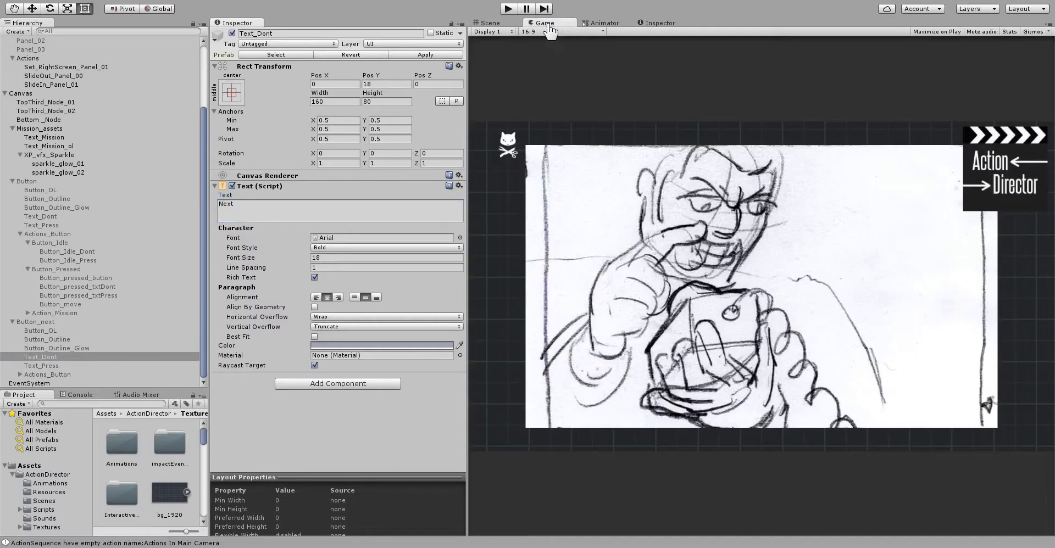
- Enable Button_next so the Next PRESS button shows over the sketch, then select Canvas
left_click(42, 322)
left_click(233, 37)
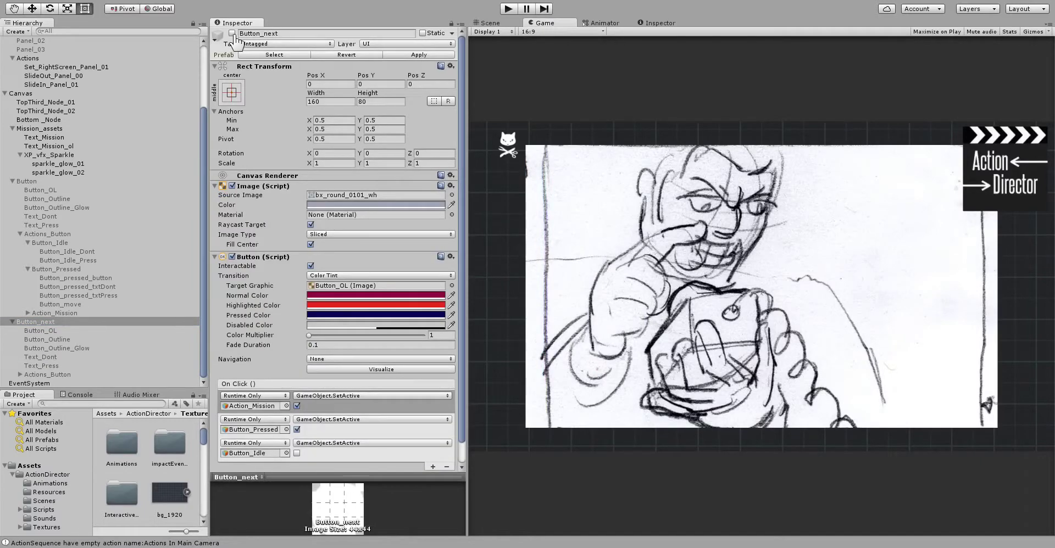
left_click(232, 34)
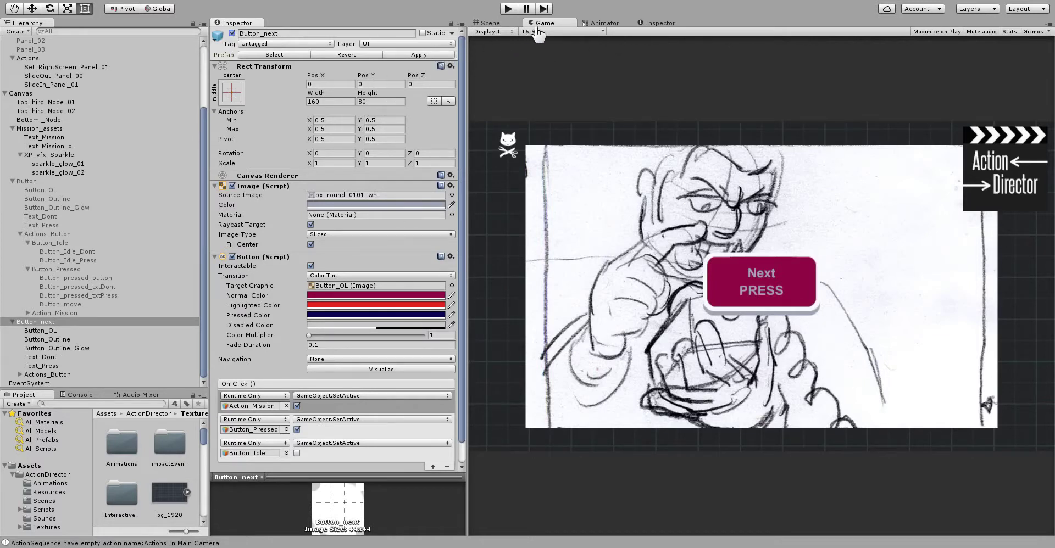
left_click(24, 94)
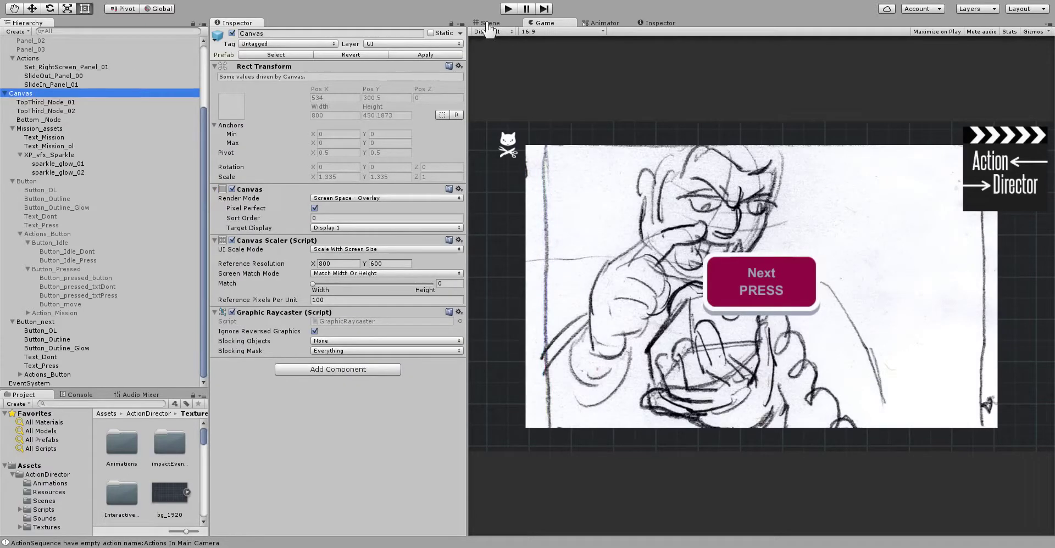
- Set the Next button's Rect Transform Pos Y to -160 and check its placement in the Game view
left_click(487, 23)
double_click(27, 94)
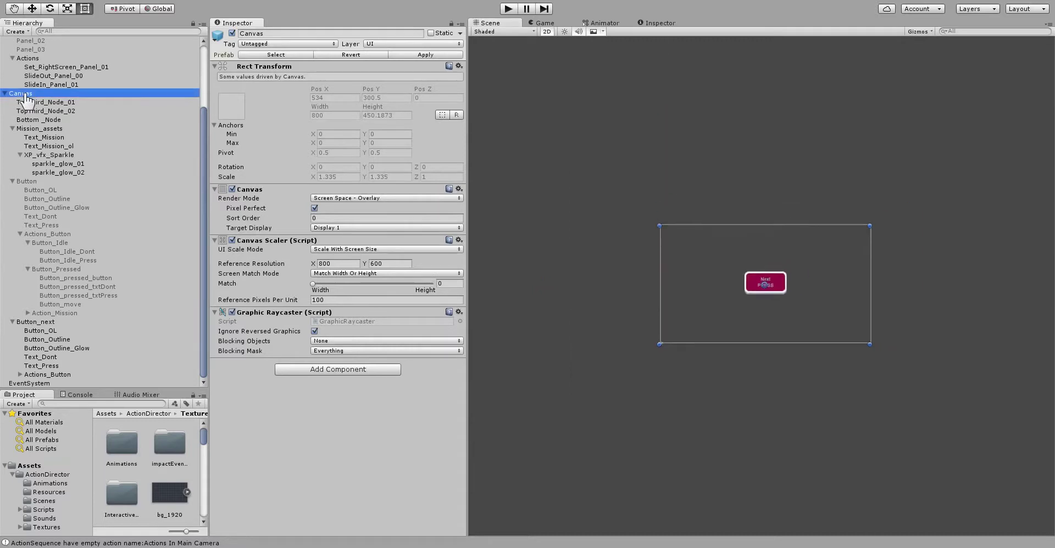
left_click(772, 297)
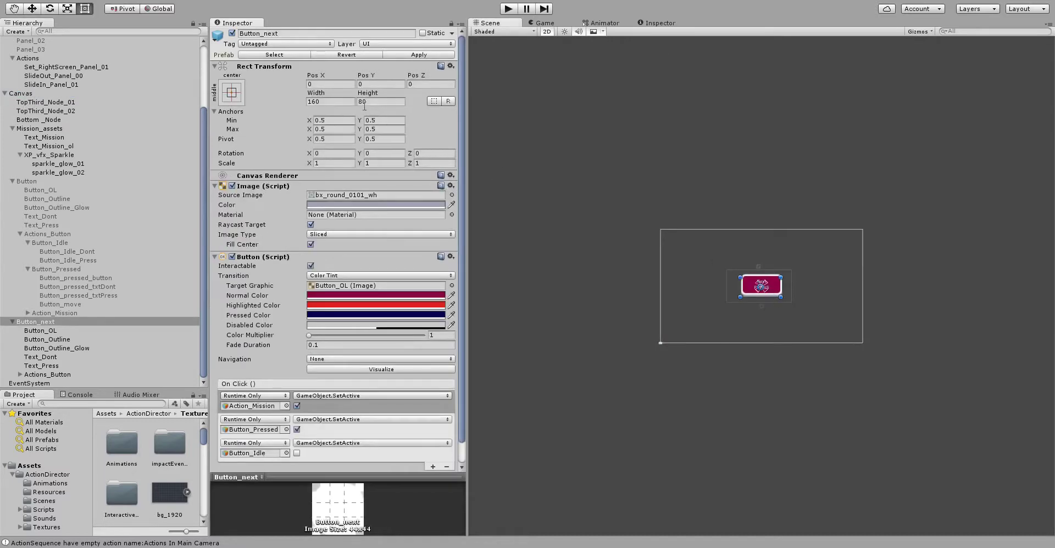
left_click(326, 87)
type("-100")
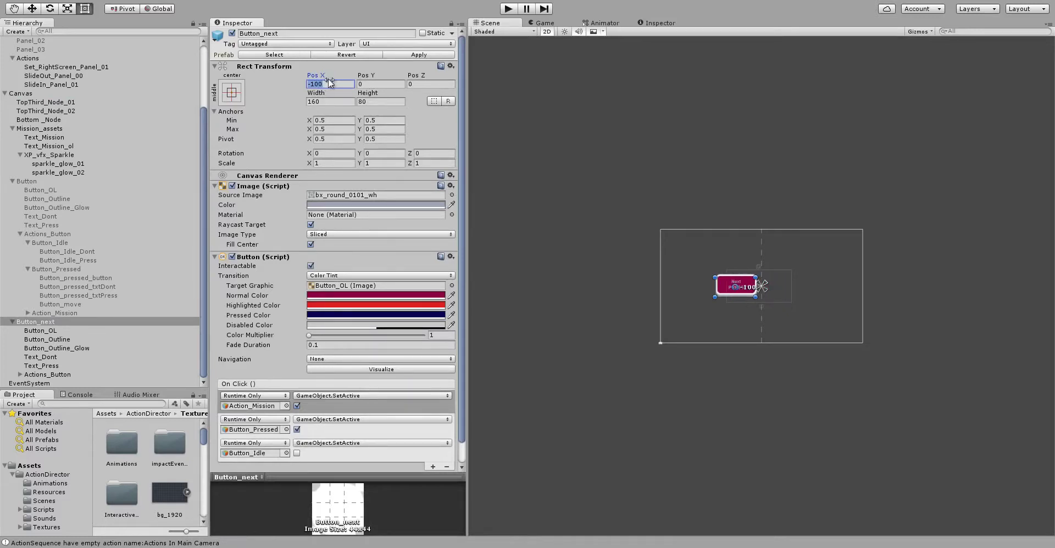
type("0")
left_click(370, 84)
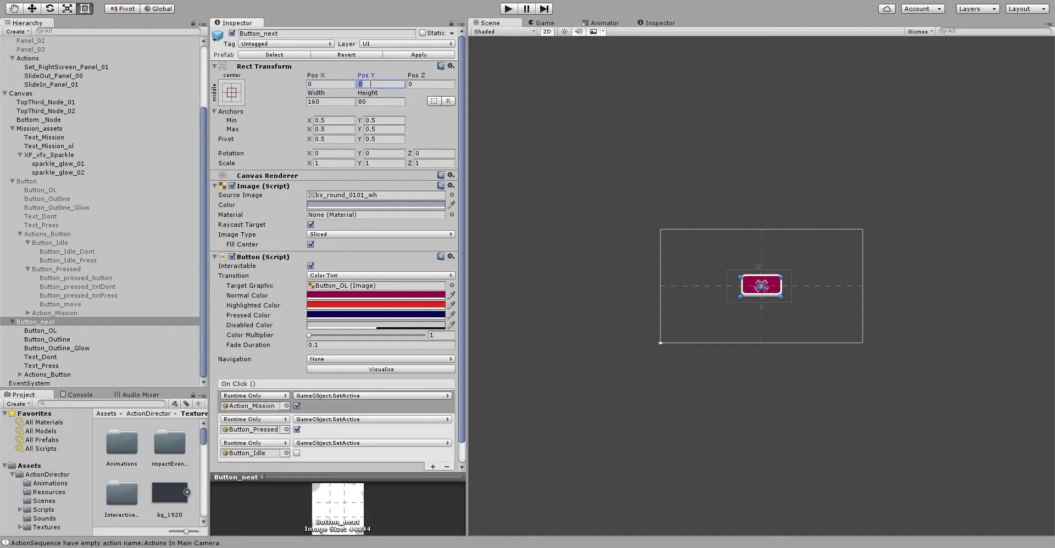
type("-160")
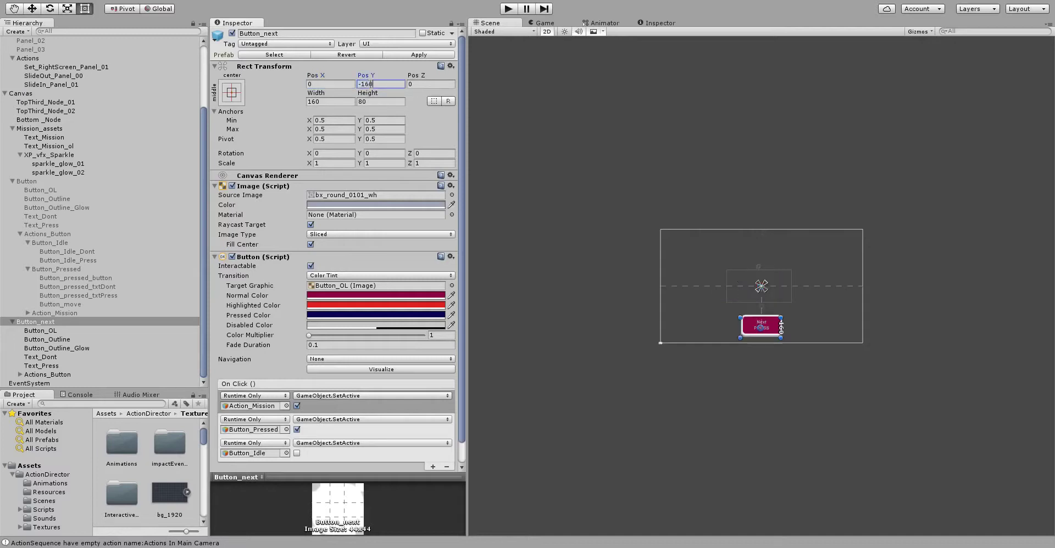
left_click(544, 23)
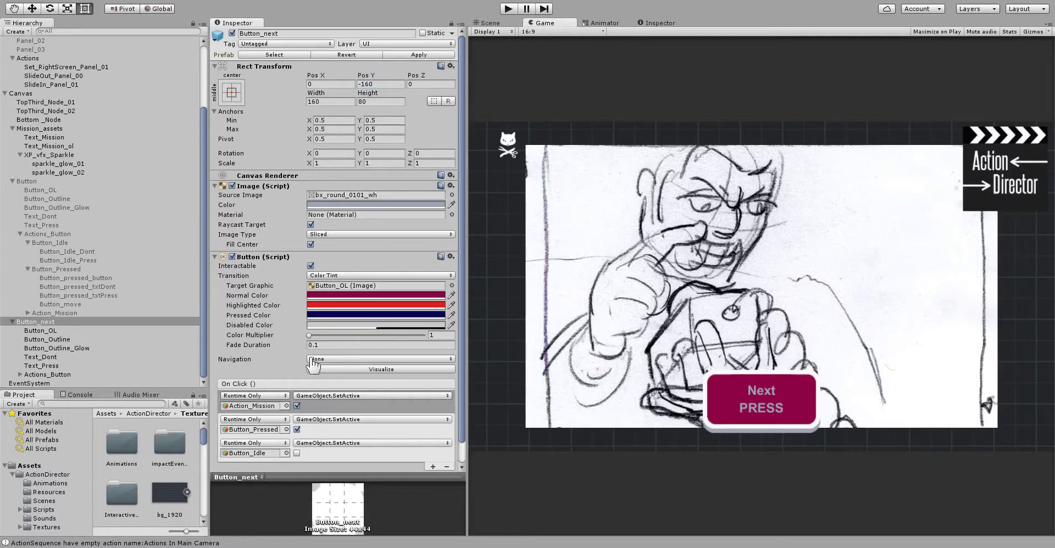
left_click(38, 332)
- Delete the Button_Outline_Glow layer under Button_next
left_click(36, 323)
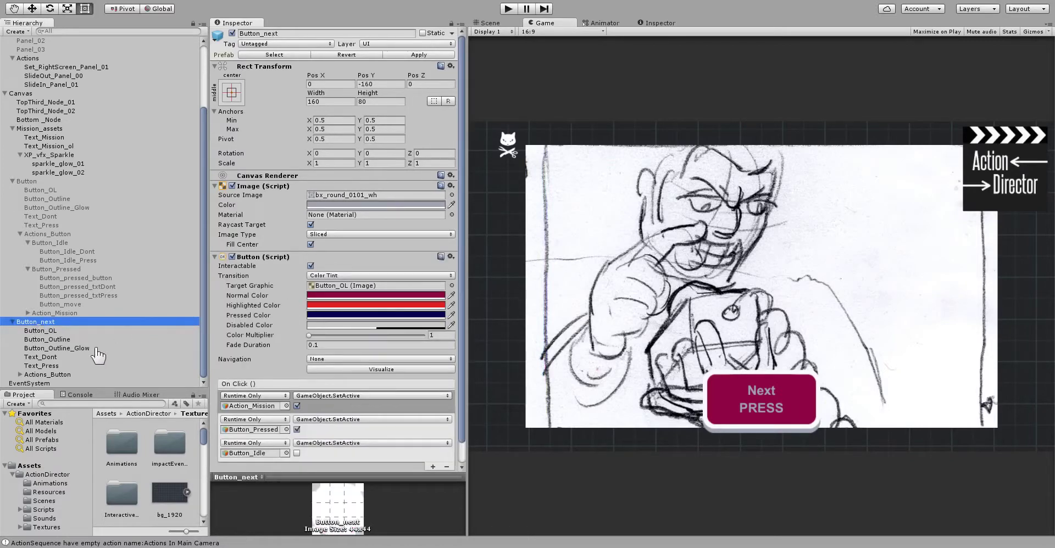
left_click(60, 339)
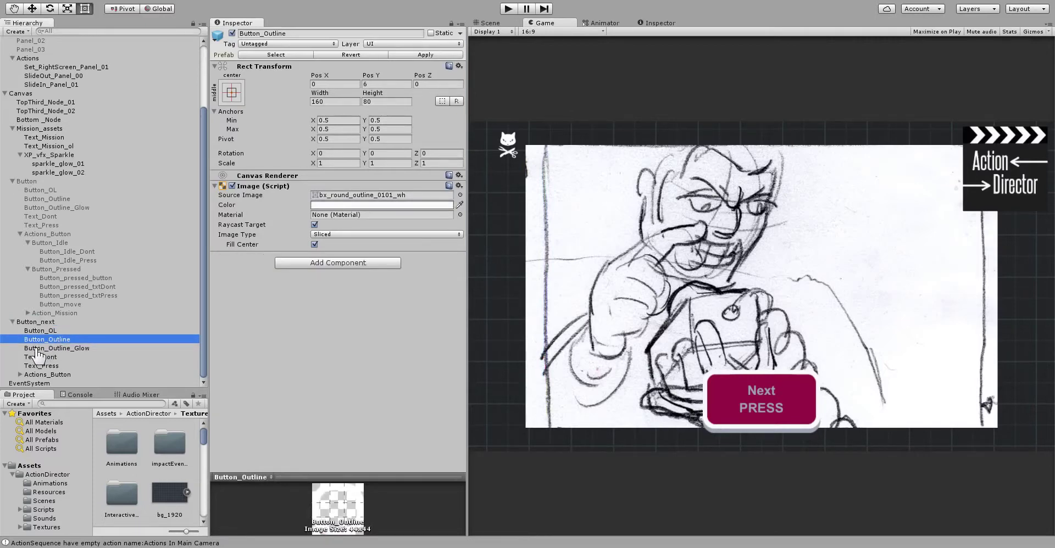
left_click(41, 350, "ctrl")
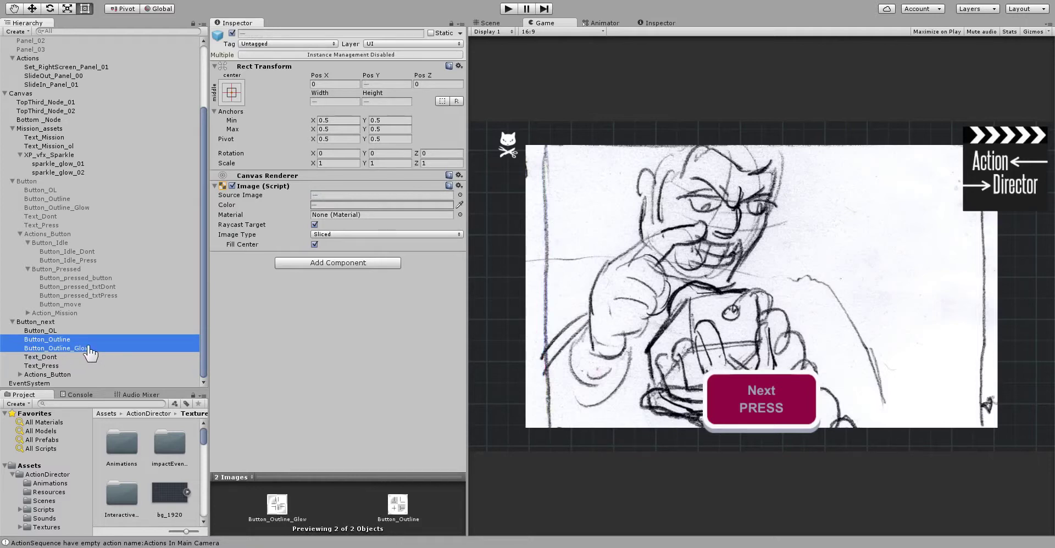
left_click(49, 341)
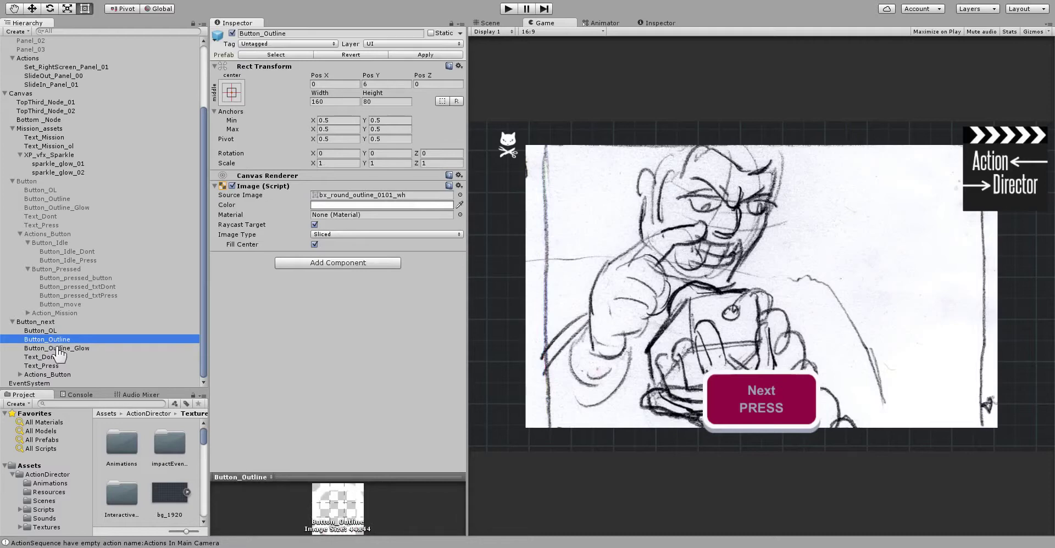
left_click(60, 350)
key("Delete")
- Delete the Text_Press PRESS label
left_click(58, 350)
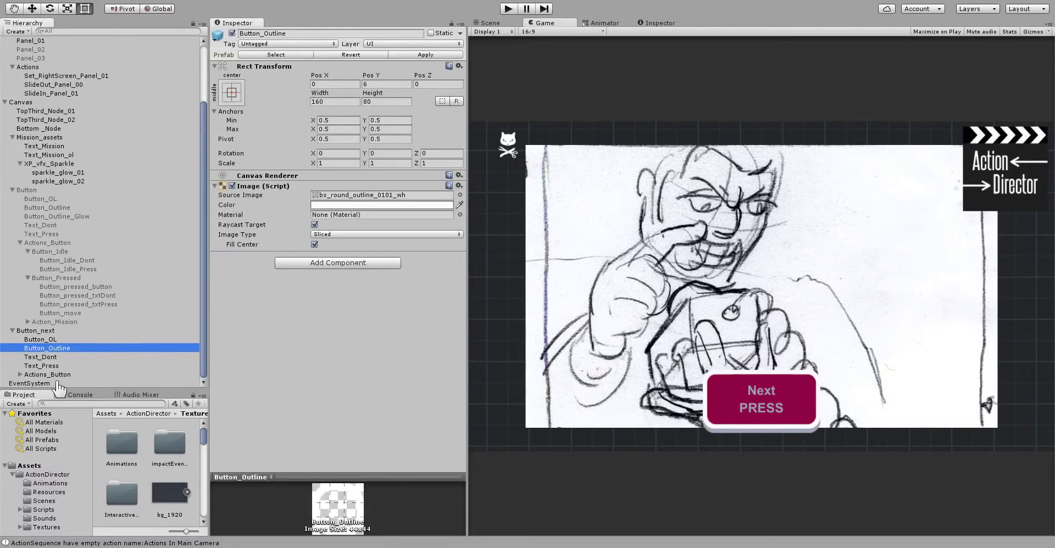
left_click(48, 367)
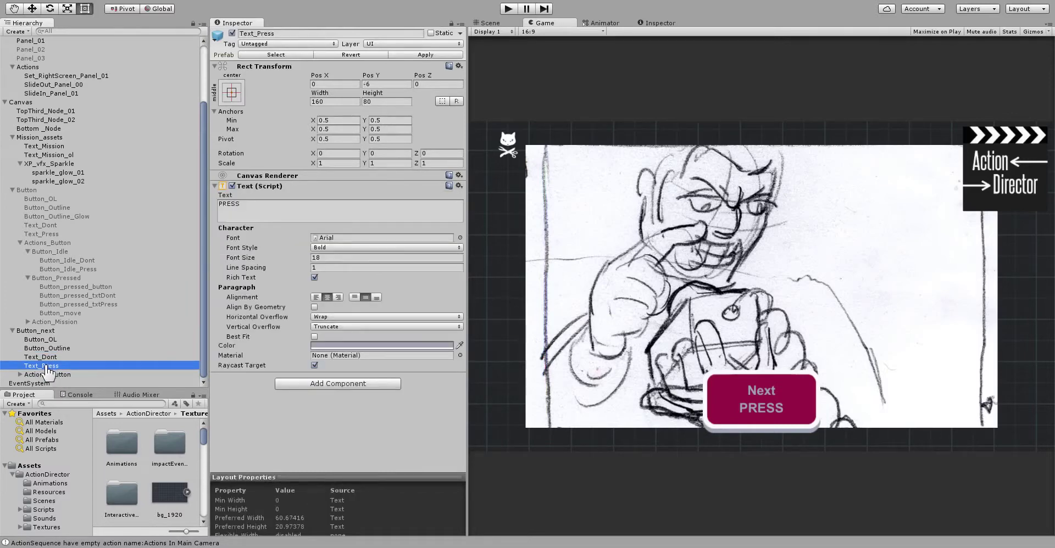
key("Delete")
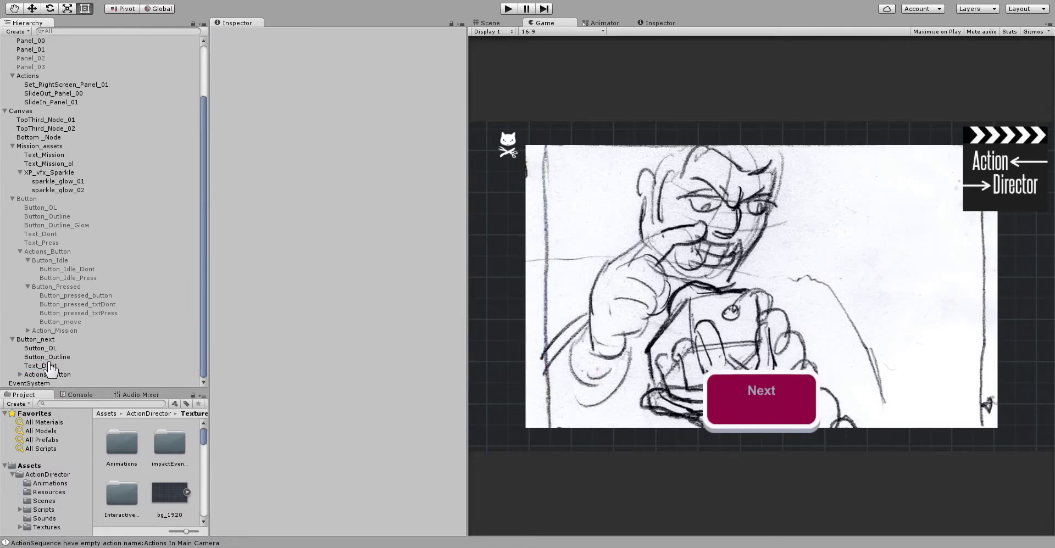
- Centre the Text_Dont Next label by setting its Pos Y to 0
left_click(46, 365)
left_click(369, 85)
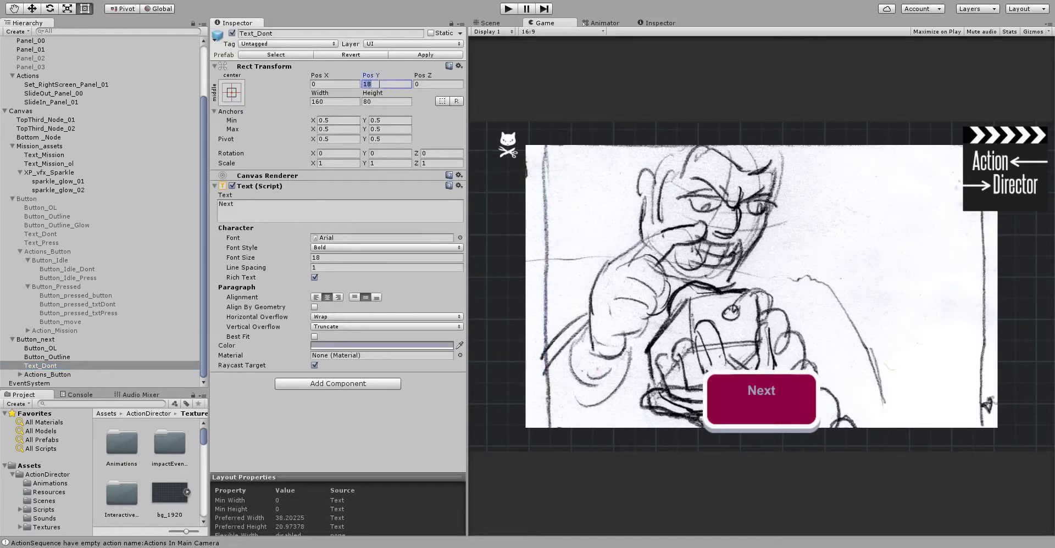
type("0")
- Delete the Button_Outline layer and select Button_OL
left_click(53, 357)
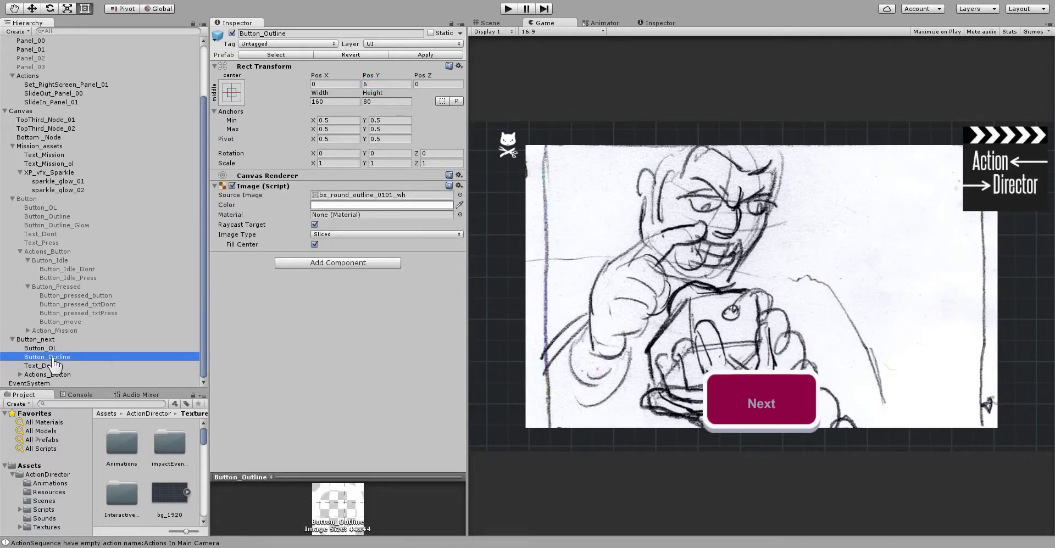
left_click(44, 348)
left_click(49, 357)
key("Delete")
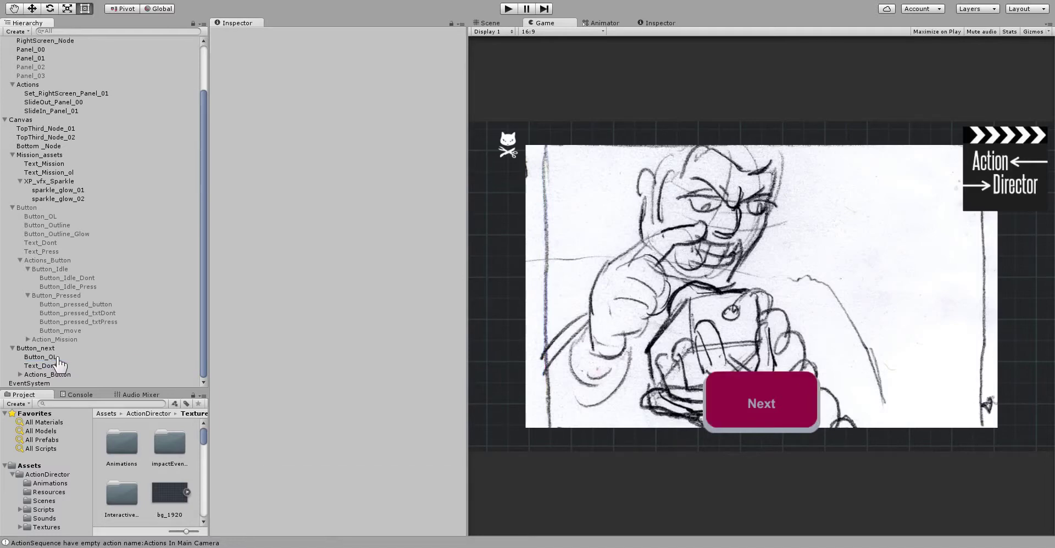
left_click(44, 349)
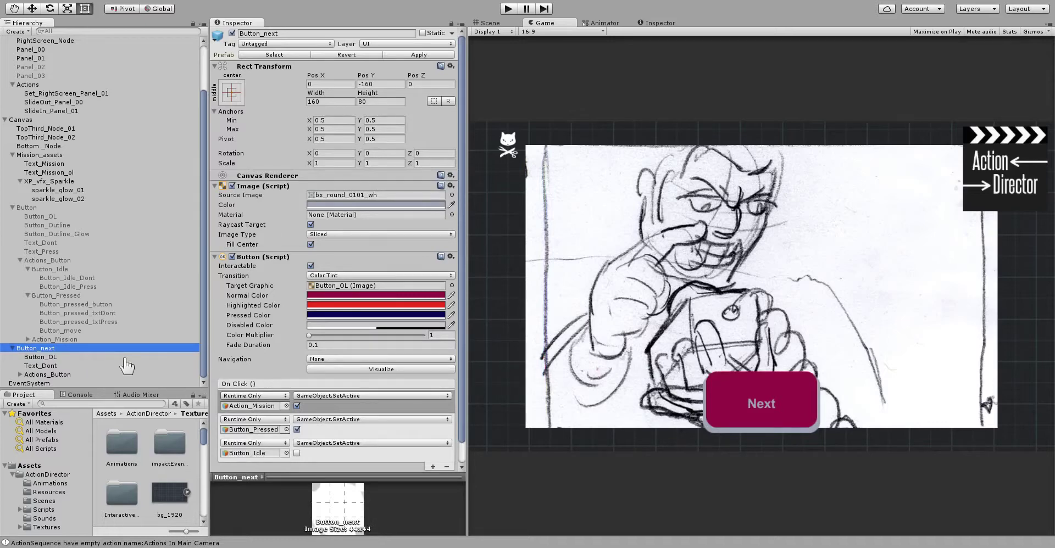
left_click(56, 358)
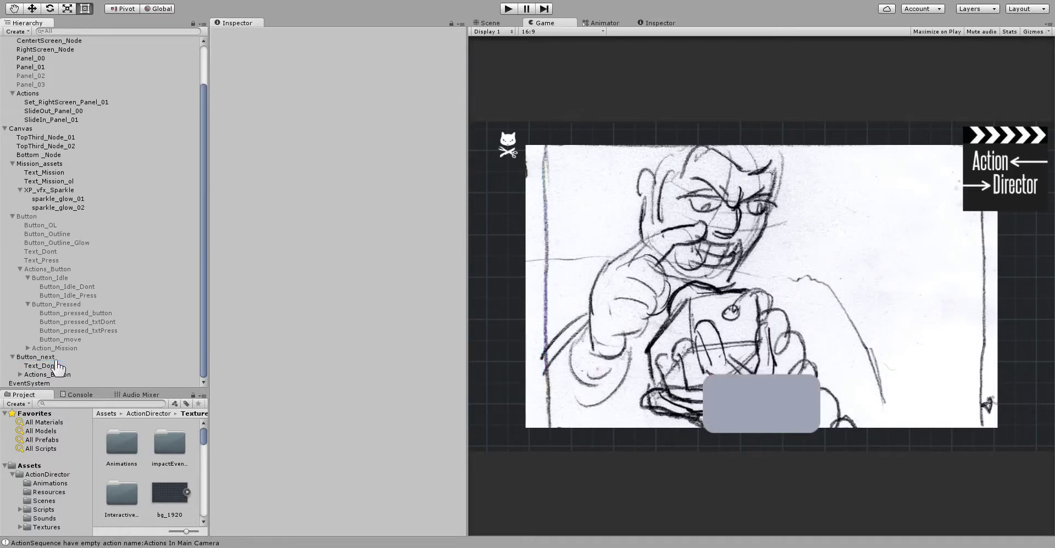
- Set Button_next's own image as its Button Target Graphic, giving a translucent dark button
left_click(48, 358)
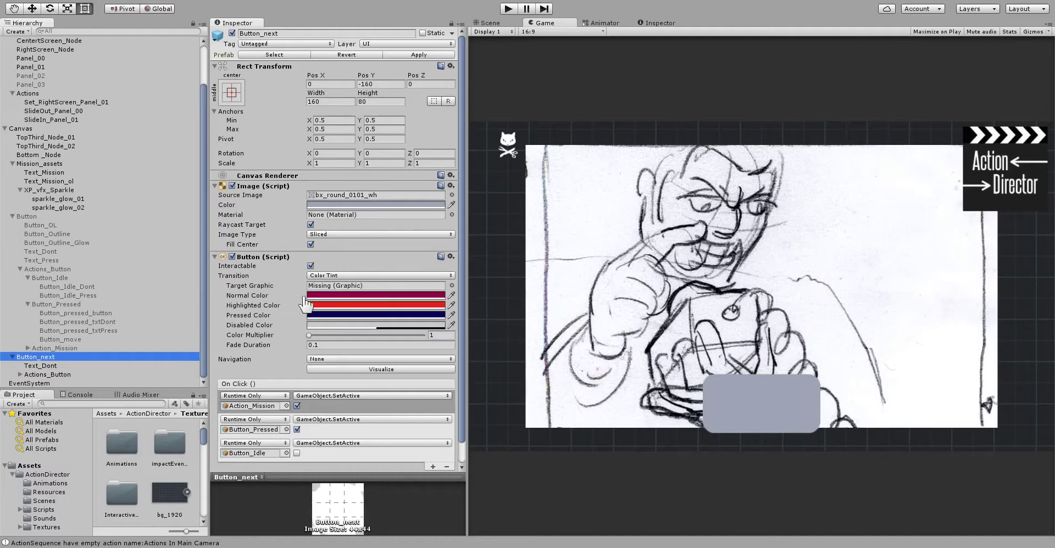
left_click(336, 195)
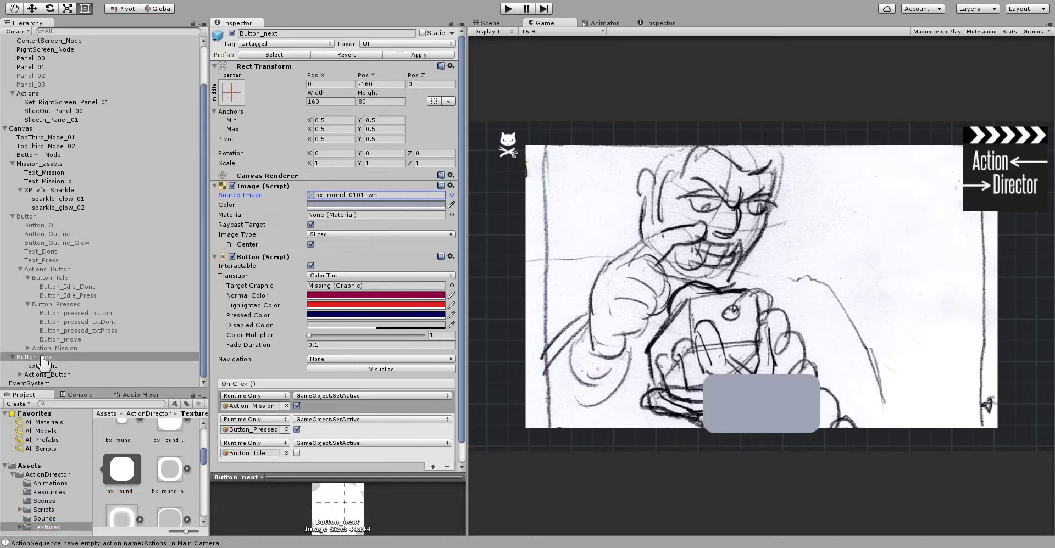
left_click_drag(43, 361, 312, 291)
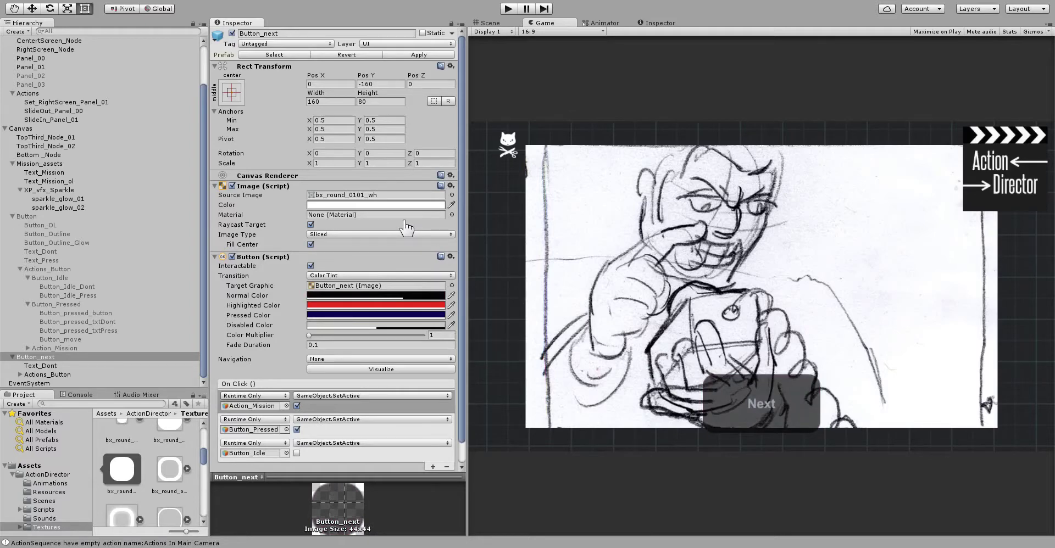
- Resize Button_next's Rect Transform to width 100 and height 40
left_click(51, 358)
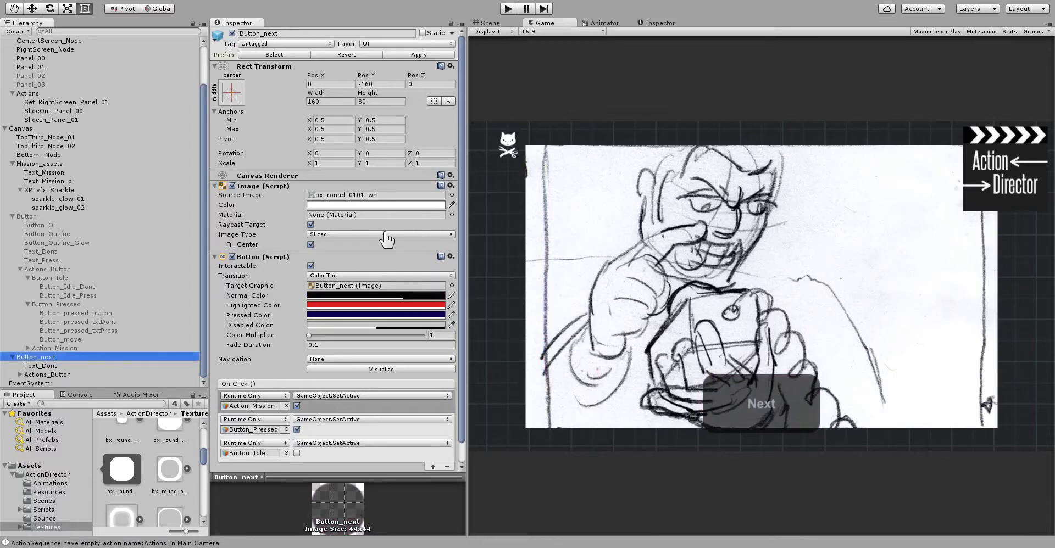
left_click(37, 365)
left_click(334, 345)
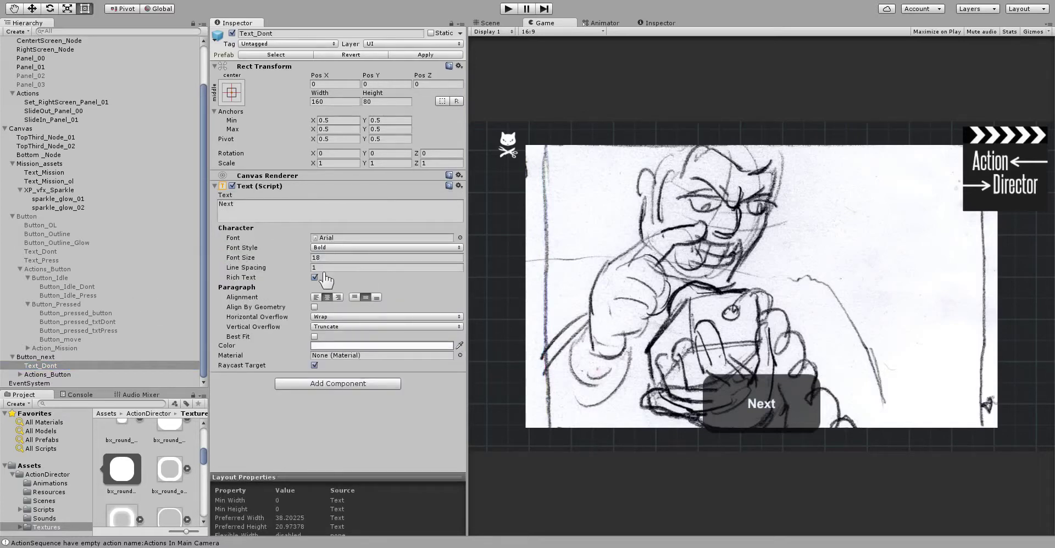
left_click(45, 364)
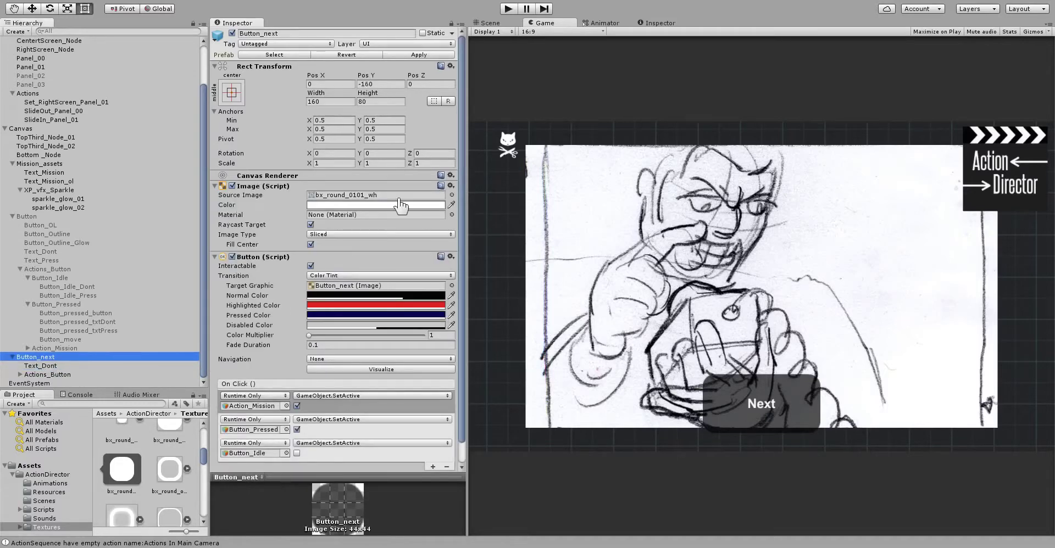
left_click(326, 102)
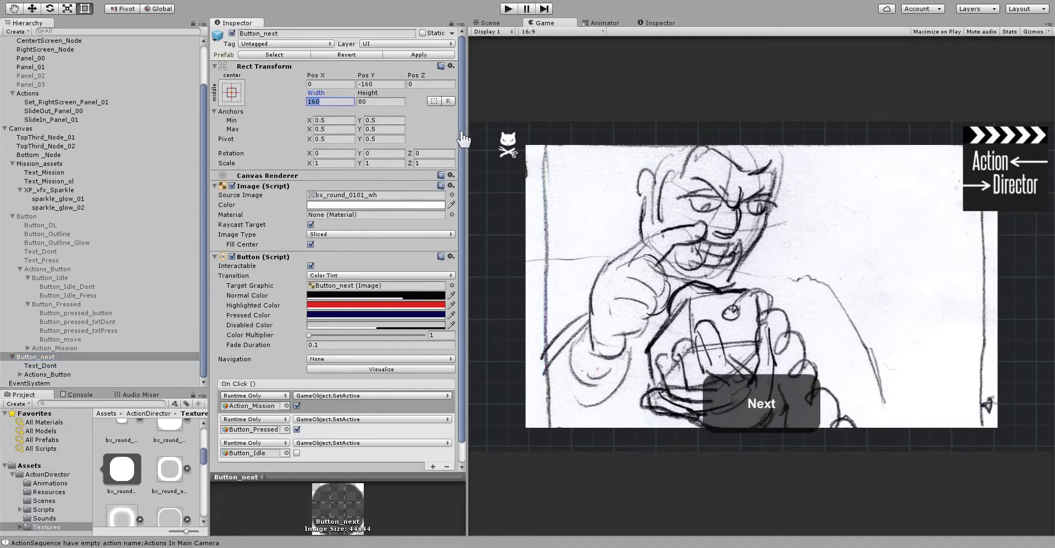
type("100")
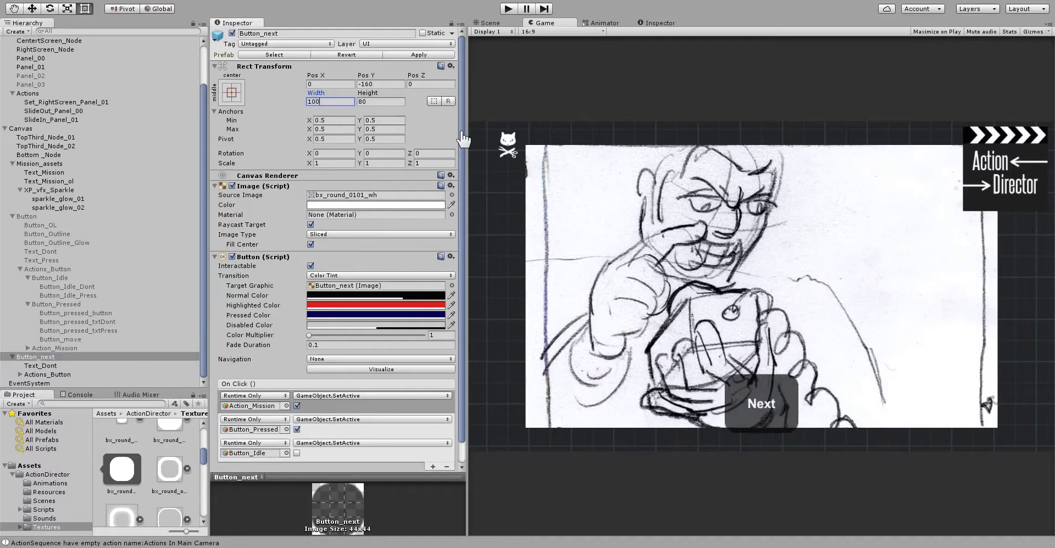
left_click(362, 102)
type("40")
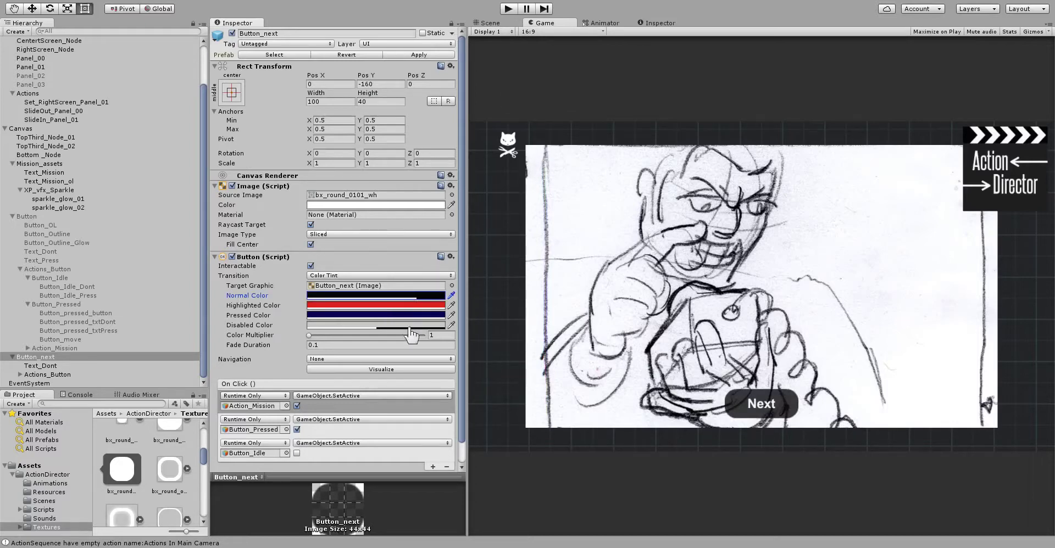
left_click(34, 94)
- Collapse the Button group and expand Actions_Button to show its child actions
scroll(121, 159, "up", 3)
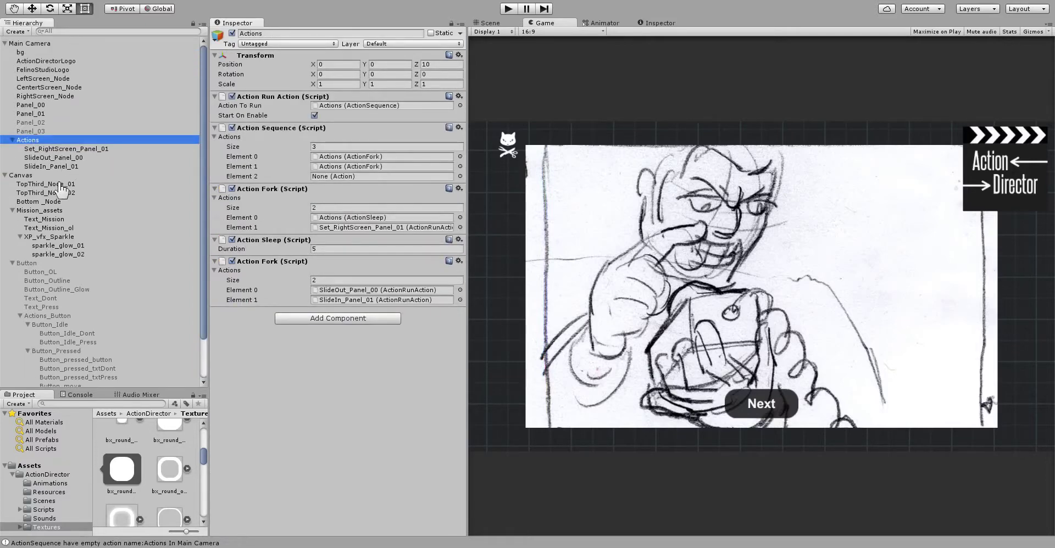
scroll(69, 254, "down", 3)
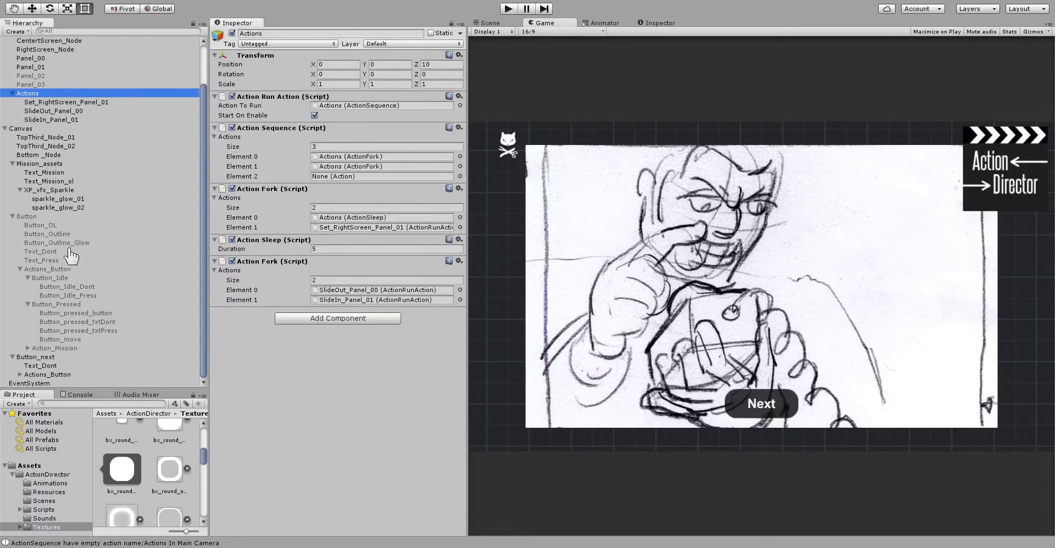
left_click(50, 359)
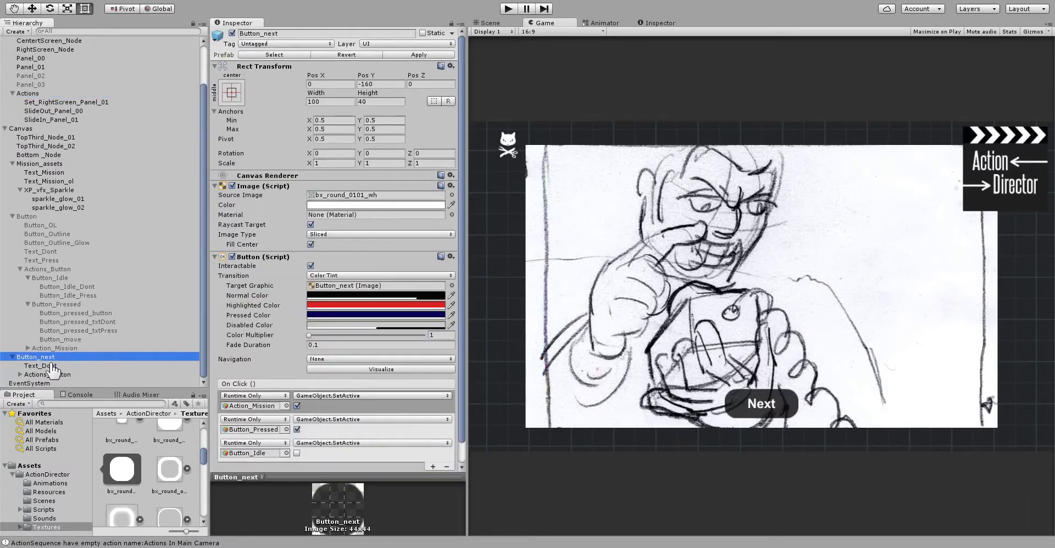
left_click(12, 217)
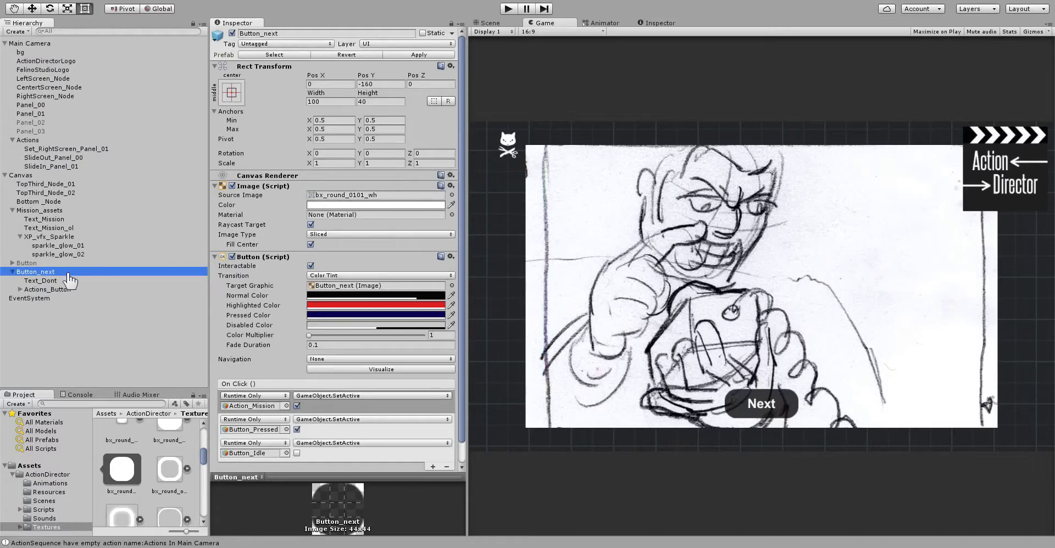
left_click(28, 291)
left_click(20, 289)
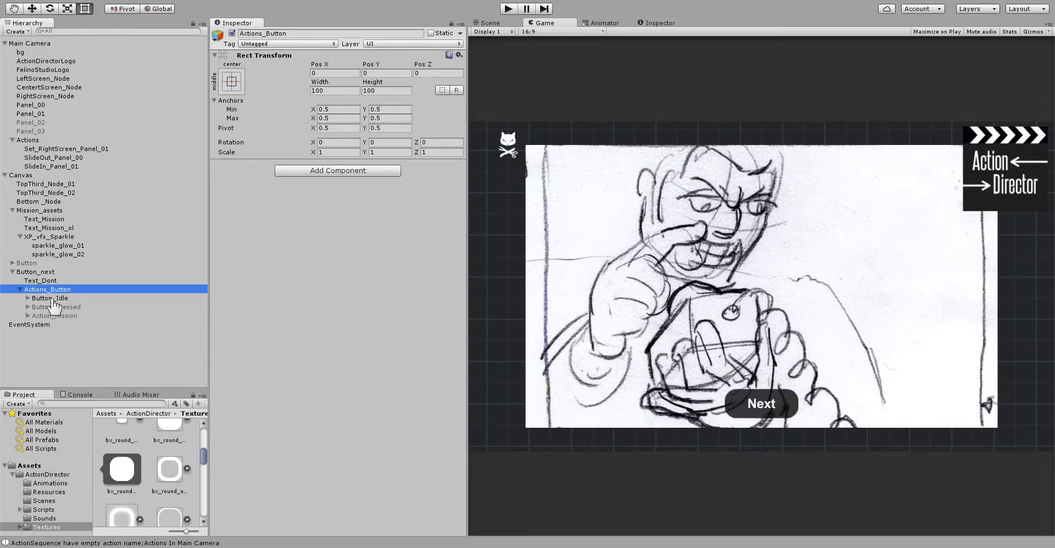
- Delete the Button_Idle and Action_Mission actions, then inspect Button_Pressed
left_click(53, 298)
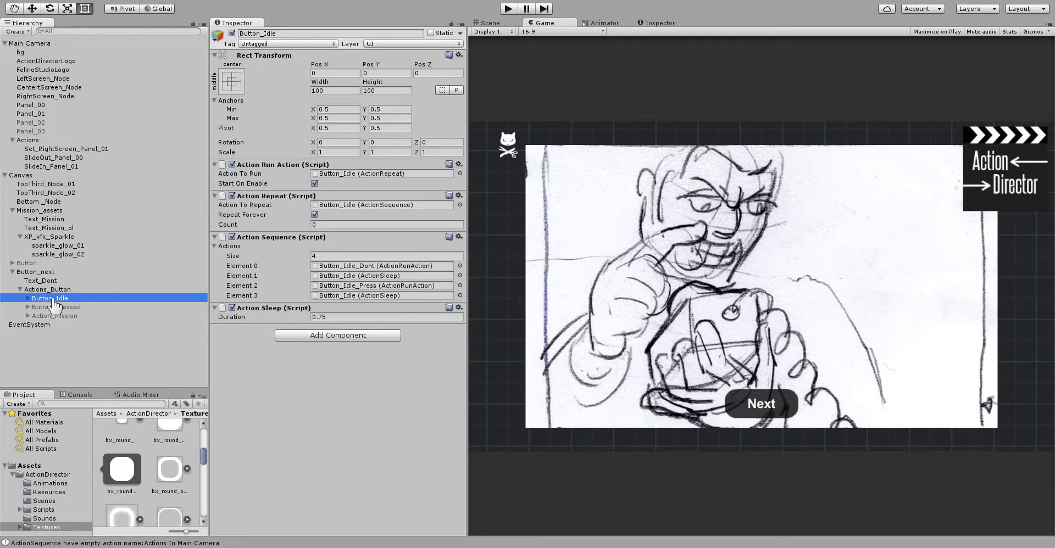
key("Delete")
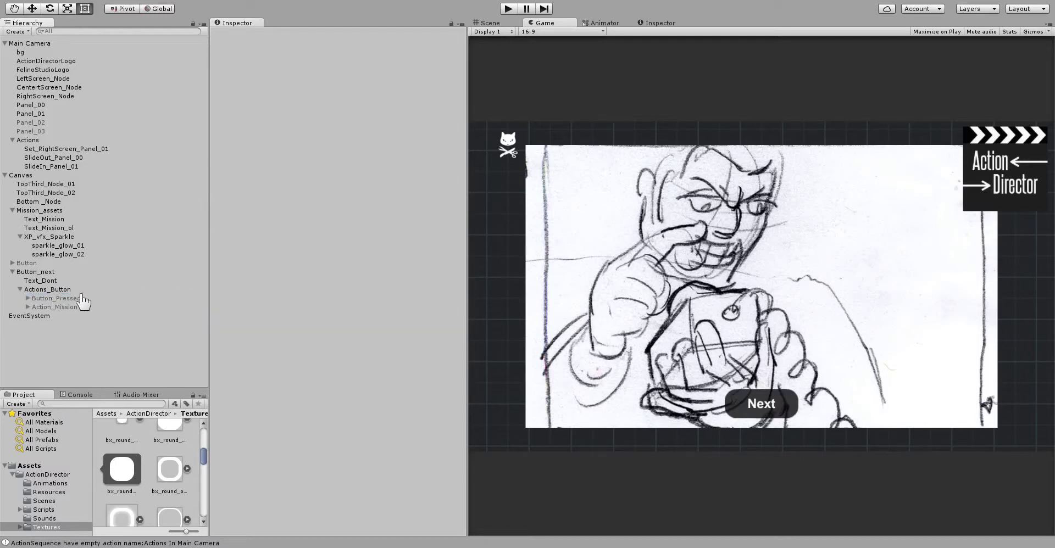
left_click(48, 308)
key("Delete")
left_click(50, 299)
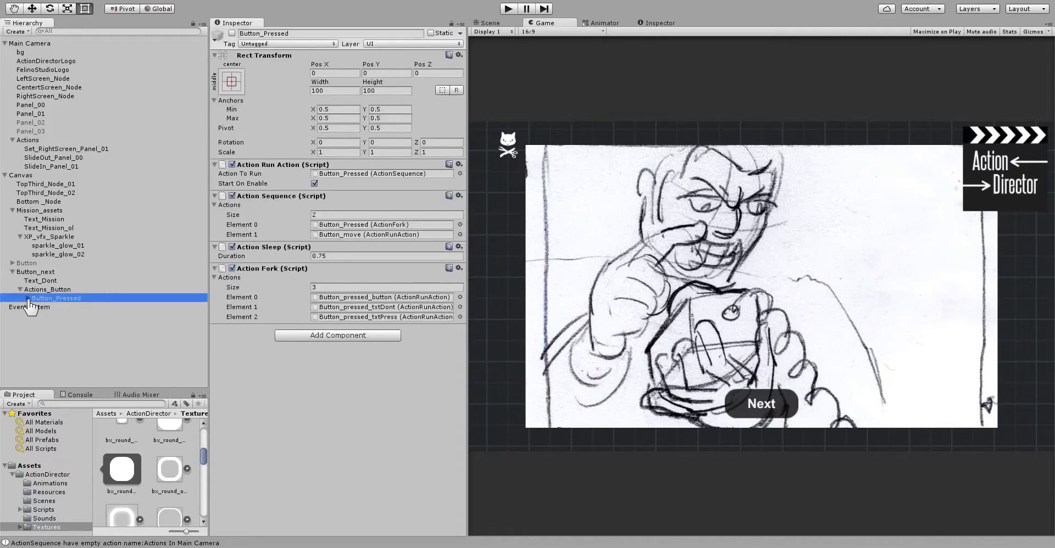
left_click(27, 298)
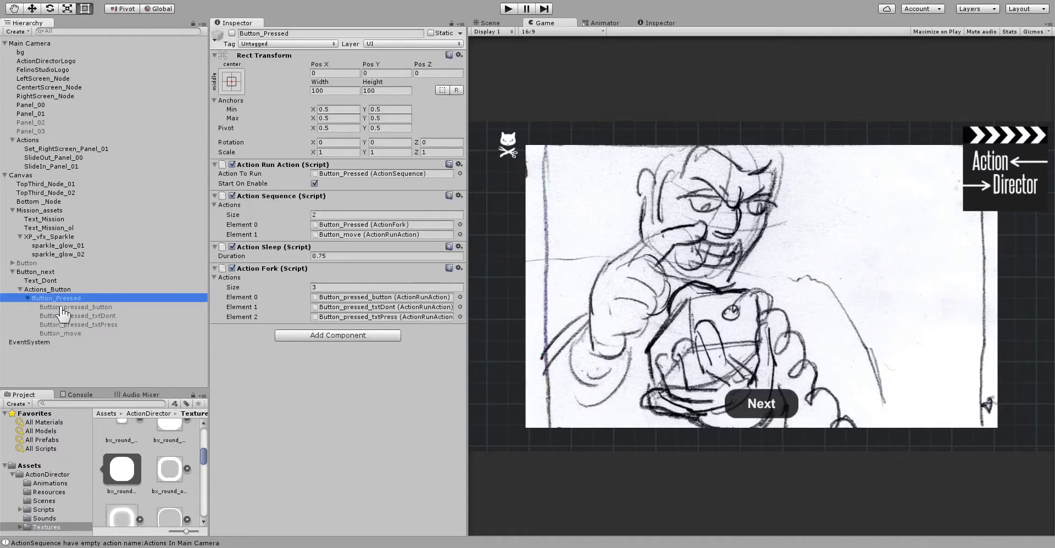
left_click(28, 298)
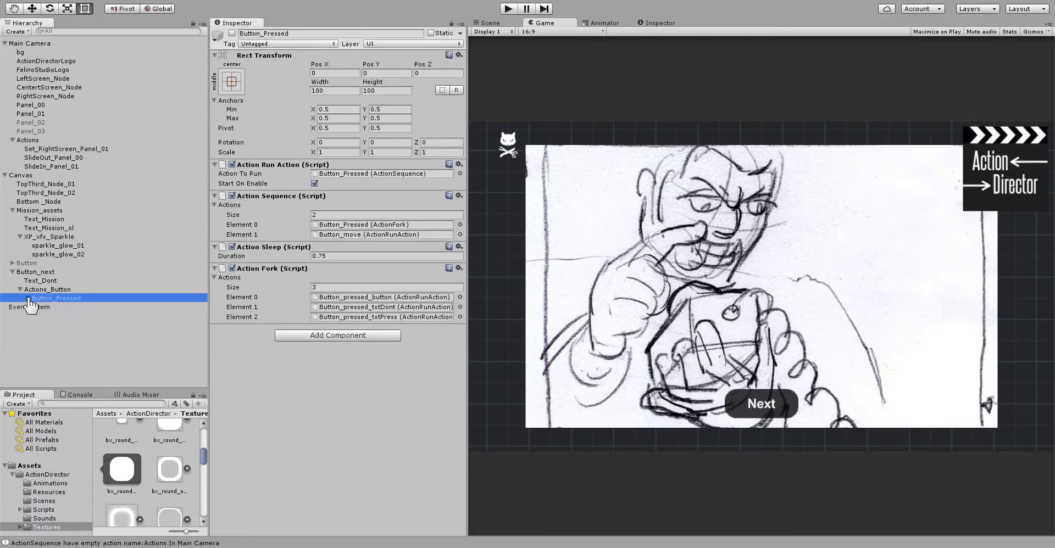
- Test the Next button's panel transition in play mode
left_click(508, 8)
left_click(739, 391)
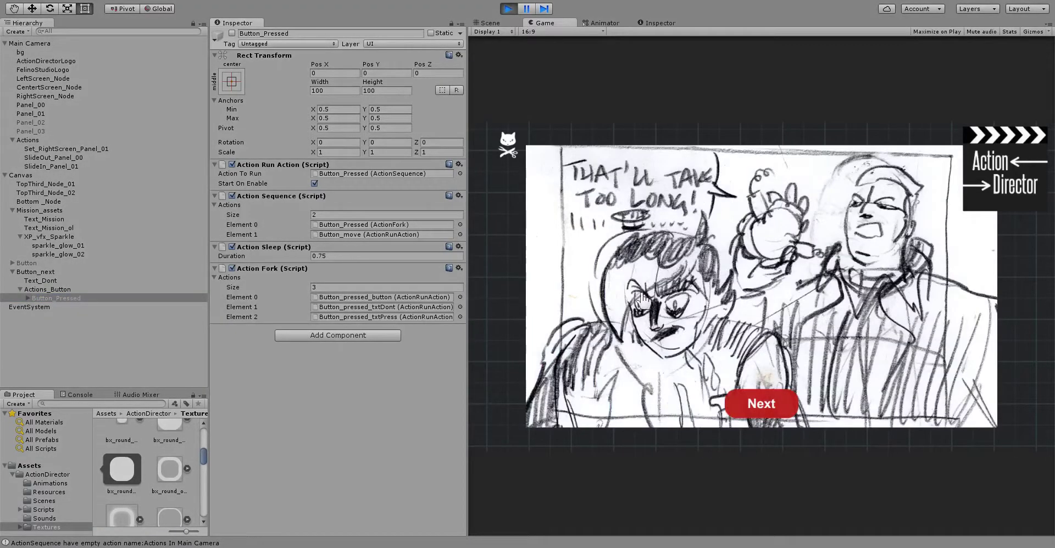
left_click(509, 10)
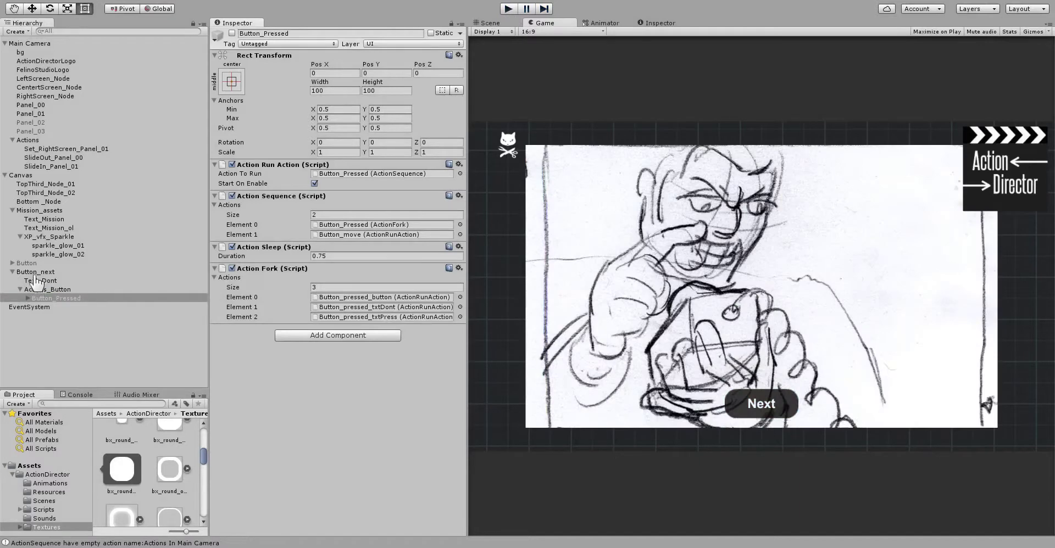
- Set Button_next's Highlighted Color to blue and retest in play mode
left_click(35, 272)
left_click(364, 306)
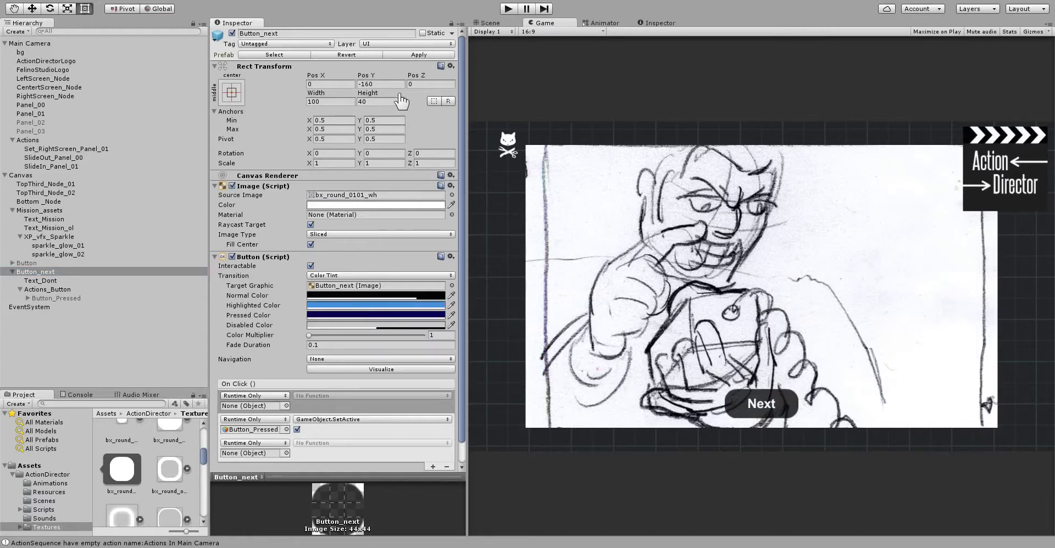
left_click(508, 9)
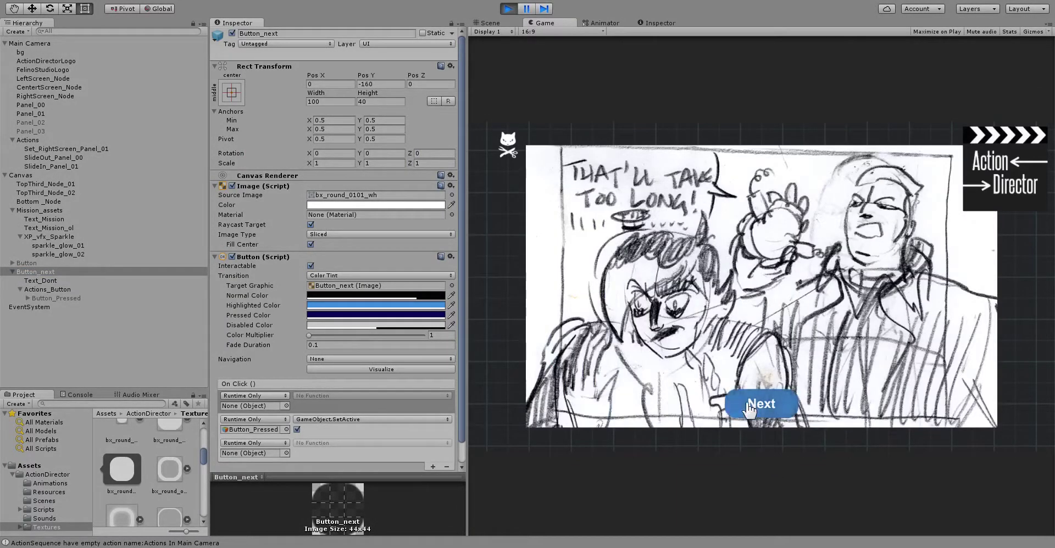
left_click(506, 11)
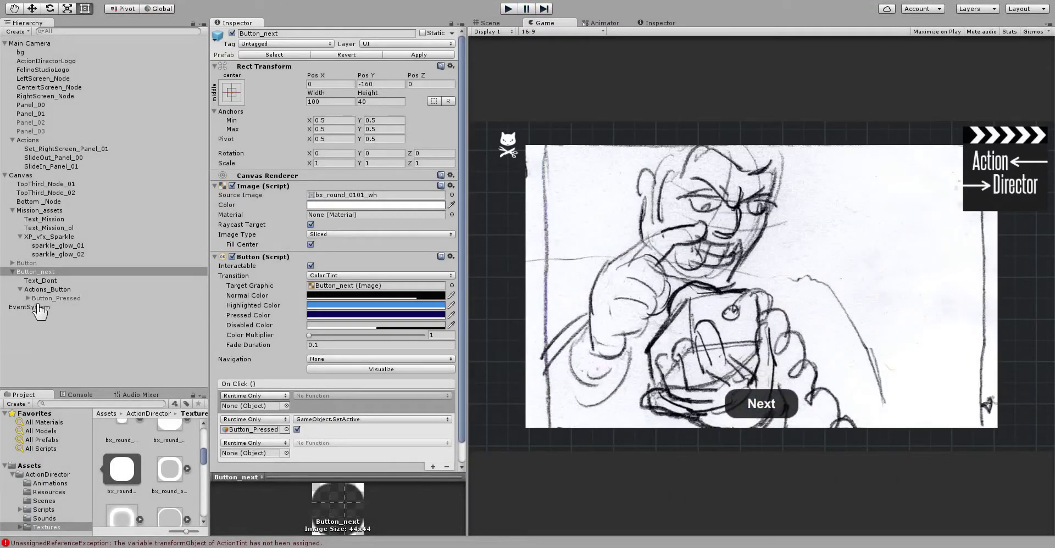
scroll(321, 405, "down", 1)
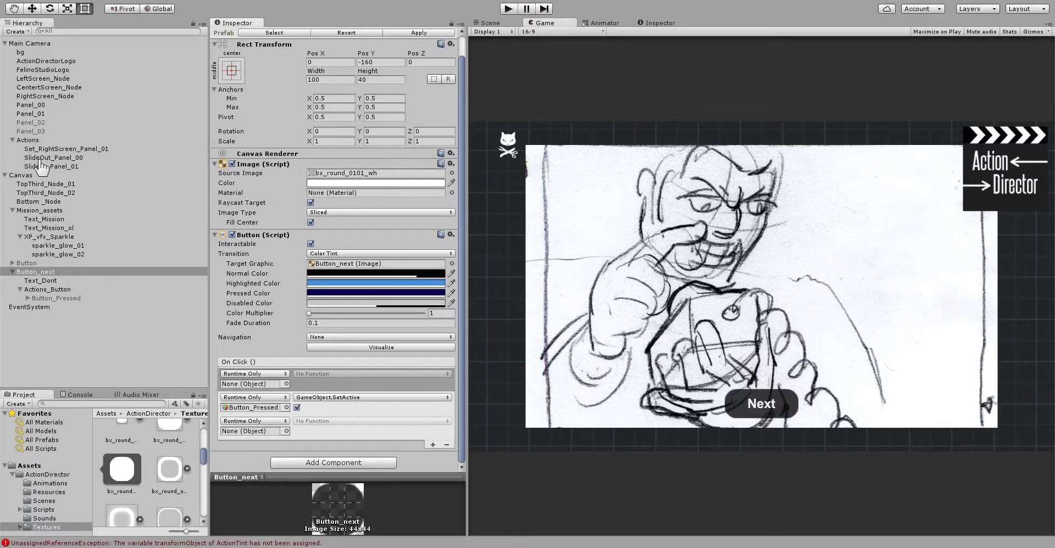
- Inspect SlideOut_Panel_00, SlideIn_Panel_01 and Set_RightScreen_Panel_01, then edit Actions' 5-second sleep duration
left_click(29, 141)
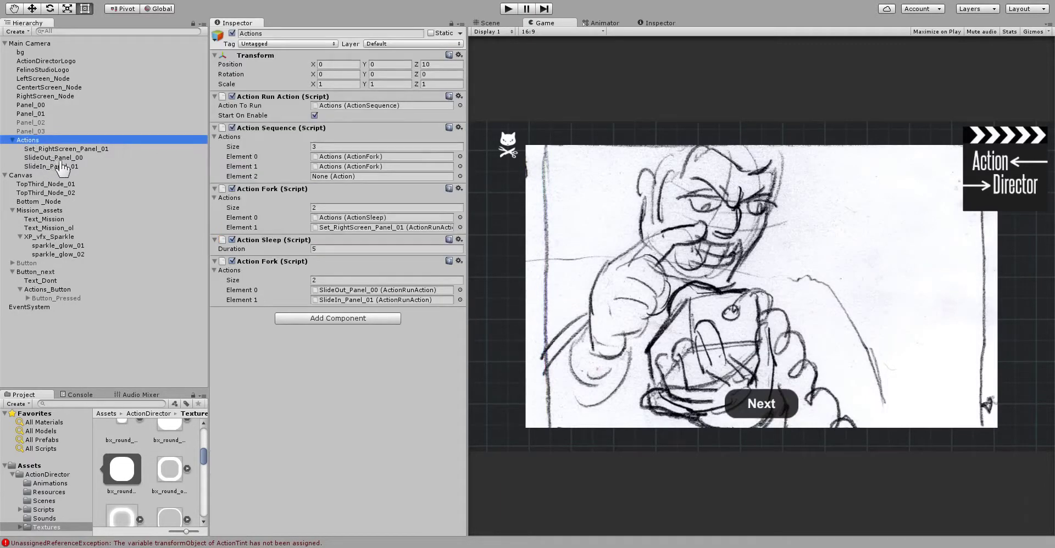
left_click(62, 158)
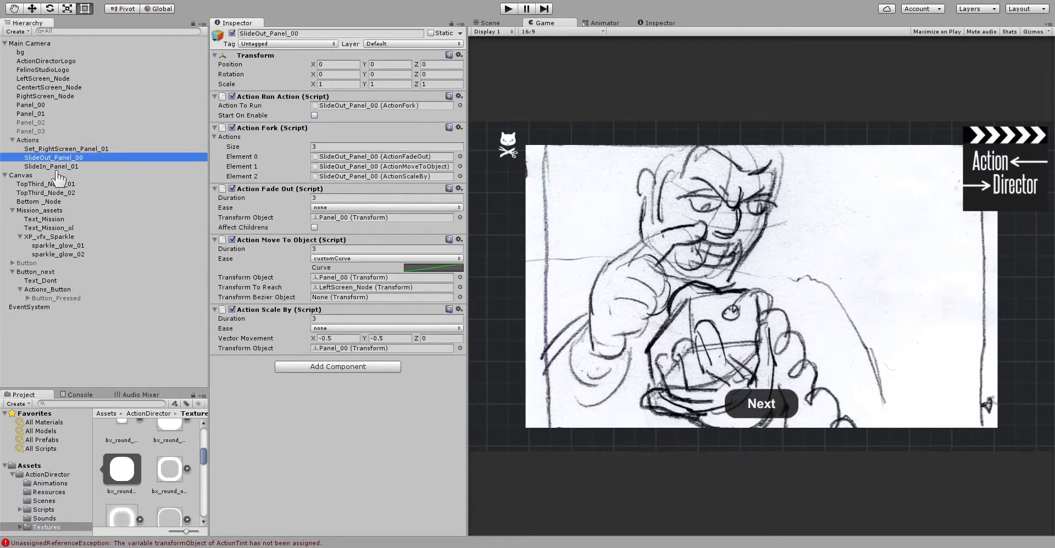
left_click(55, 166)
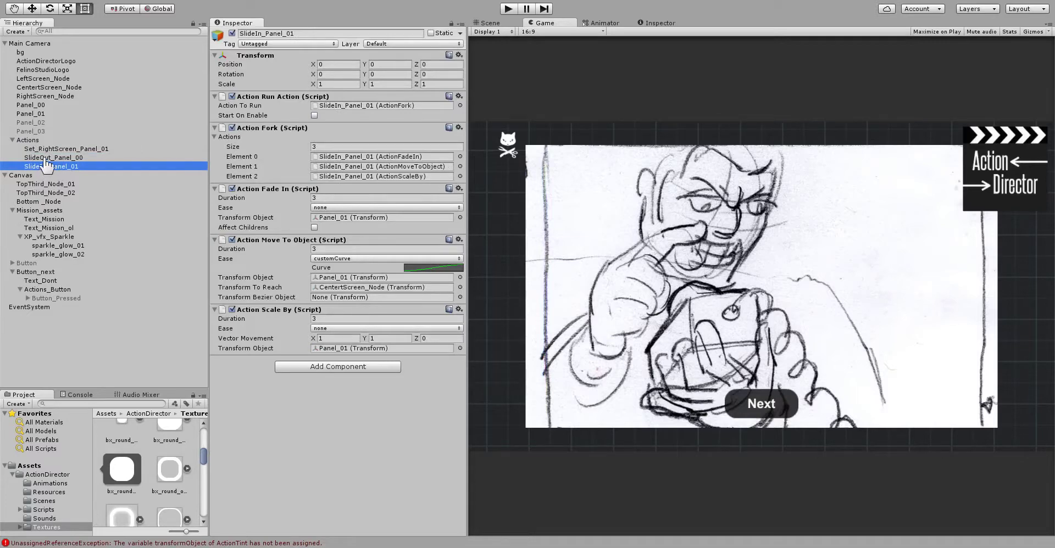
left_click(44, 157)
left_click(31, 141)
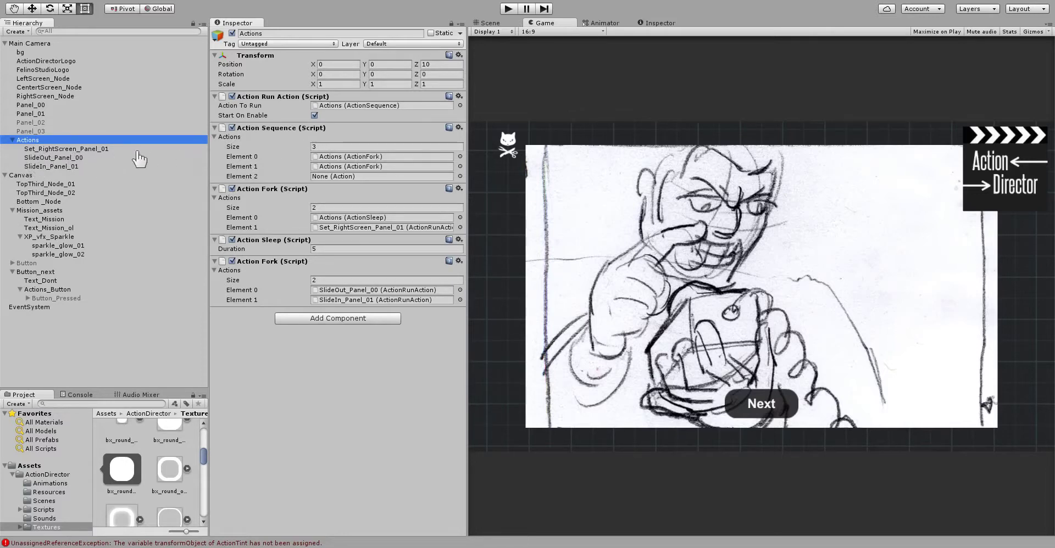
left_click(50, 150)
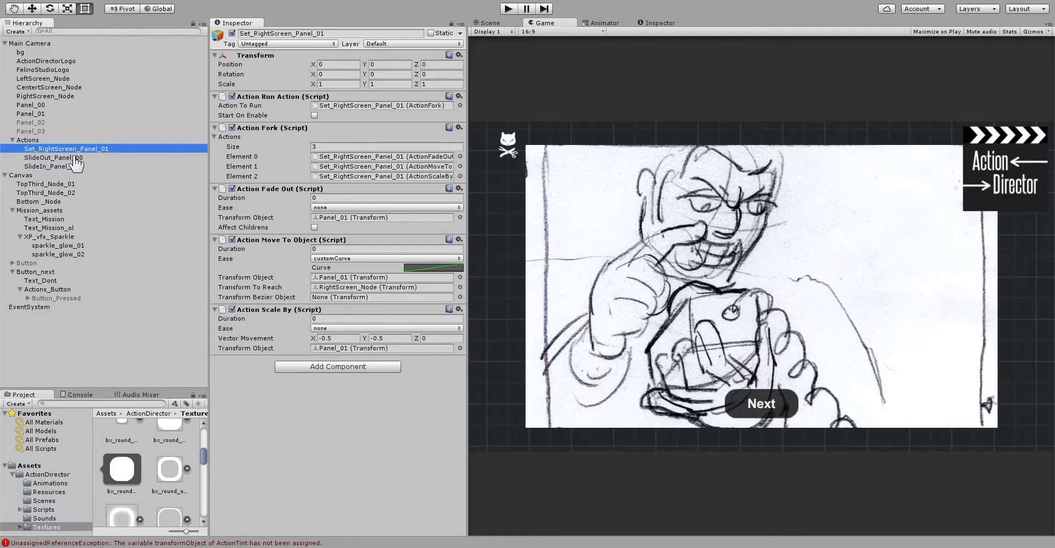
left_click(28, 141)
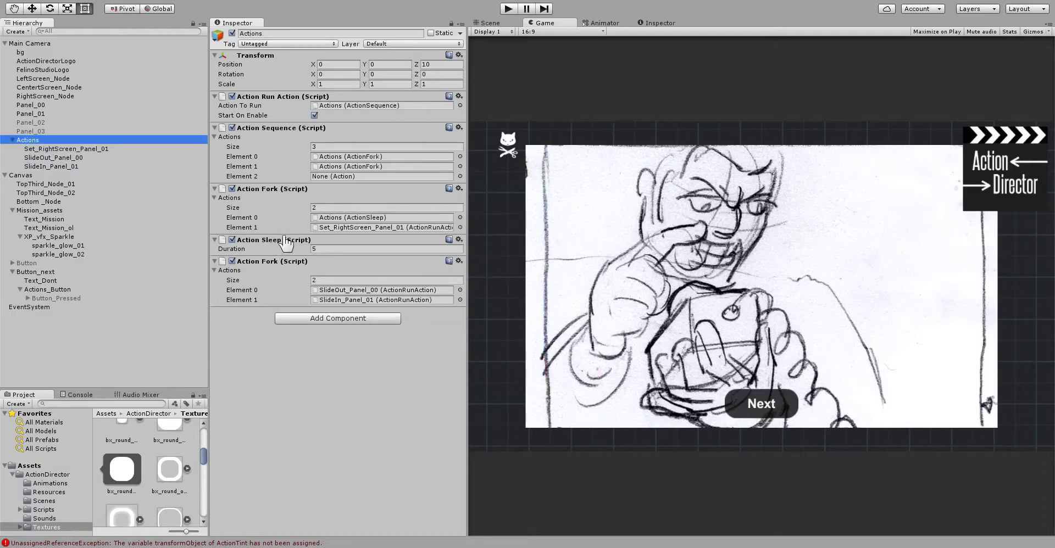
left_click(341, 249)
- Remove the Action Sleep and Action Sequence components from the Actions object
left_click(461, 242)
left_click(473, 276)
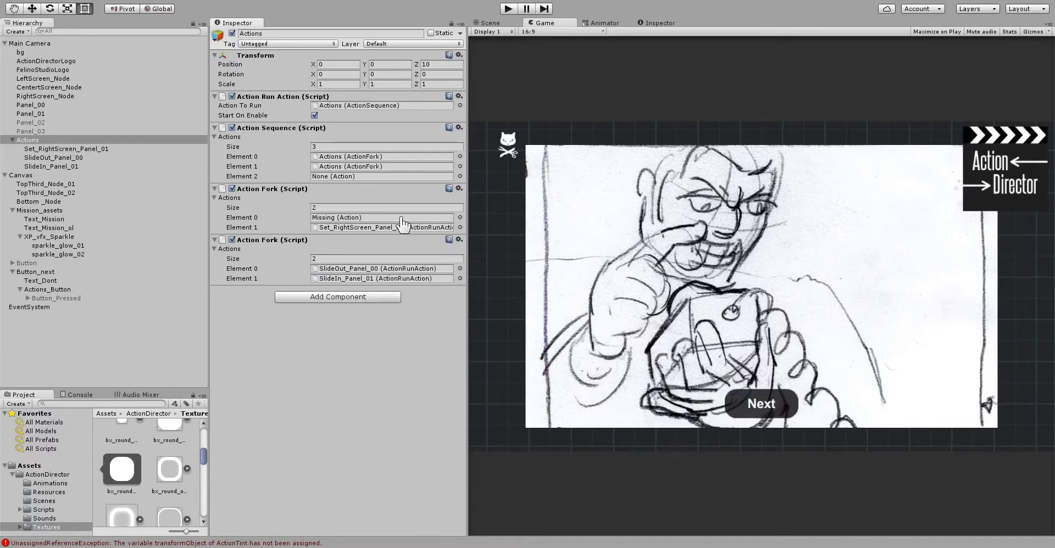
left_click(33, 142)
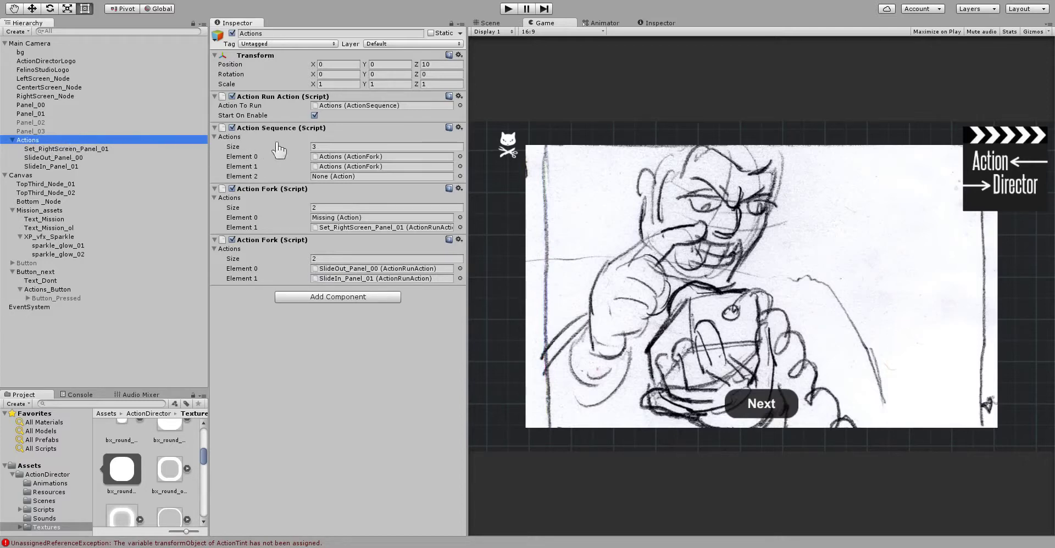
left_click(335, 146)
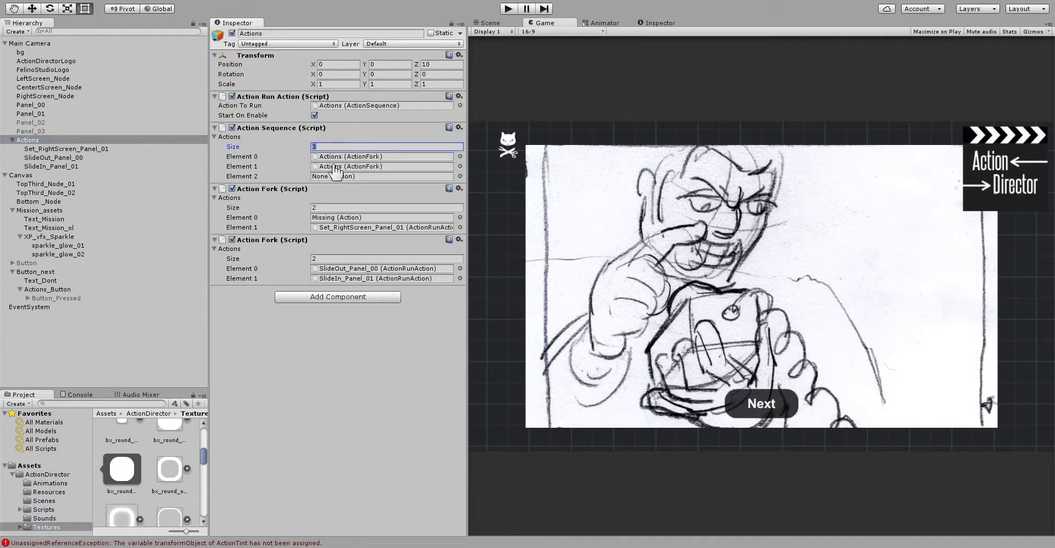
left_click(460, 128)
left_click(477, 148)
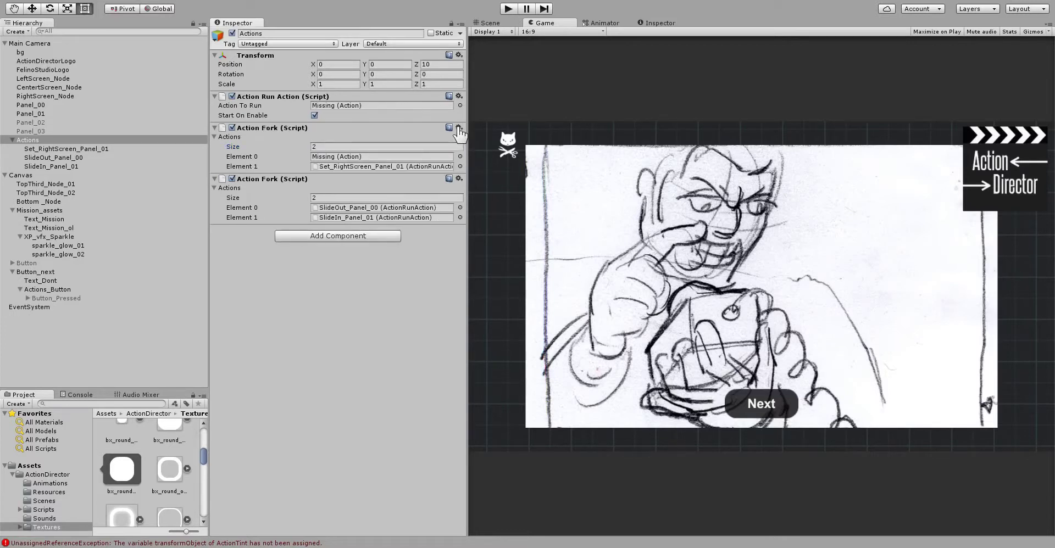
- Remove both Action Forks and set Action To Run to Set_RightScreen_Panel_01
left_click(459, 128)
left_click(476, 153)
left_click(460, 128)
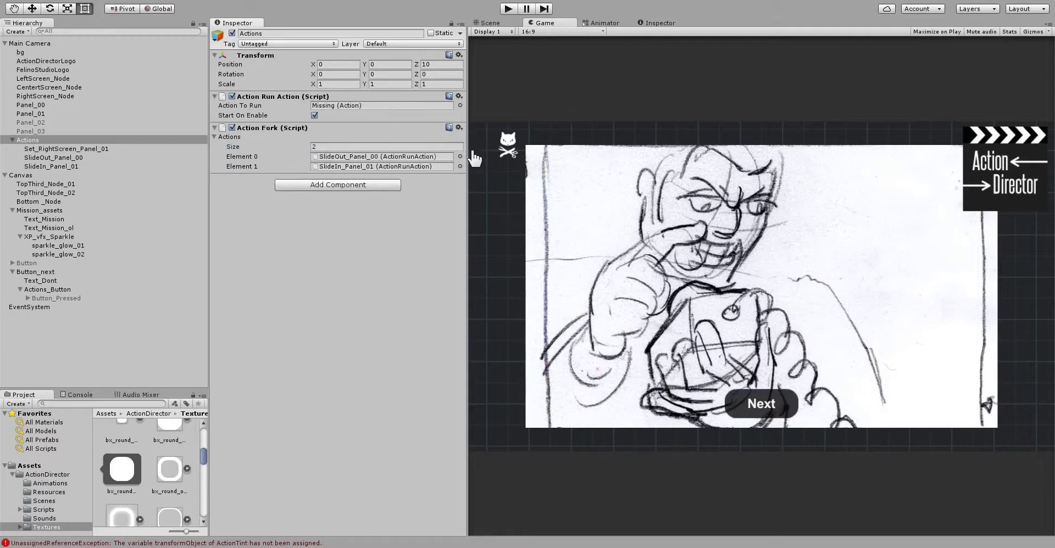
left_click(475, 156)
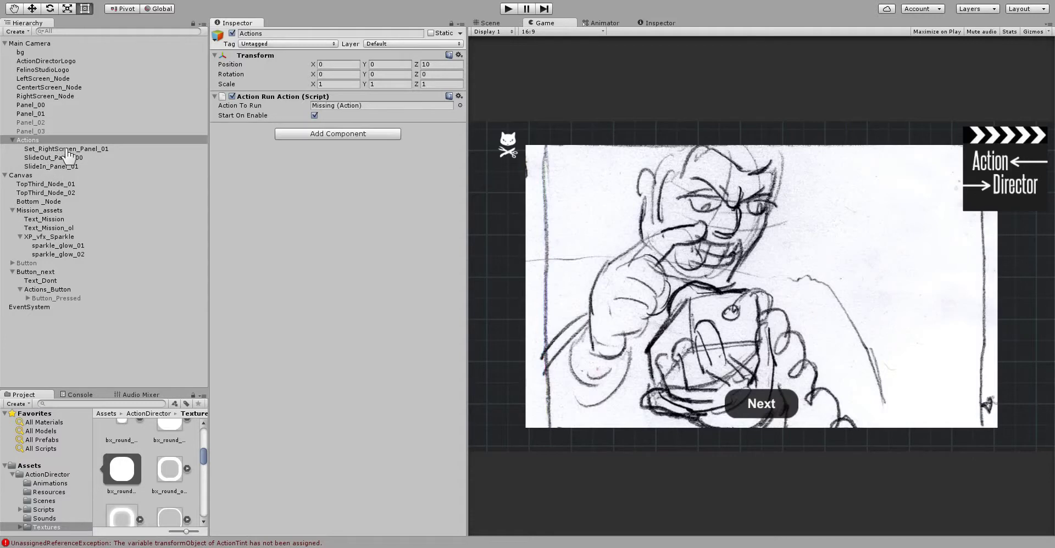
left_click_drag(66, 149, 341, 106)
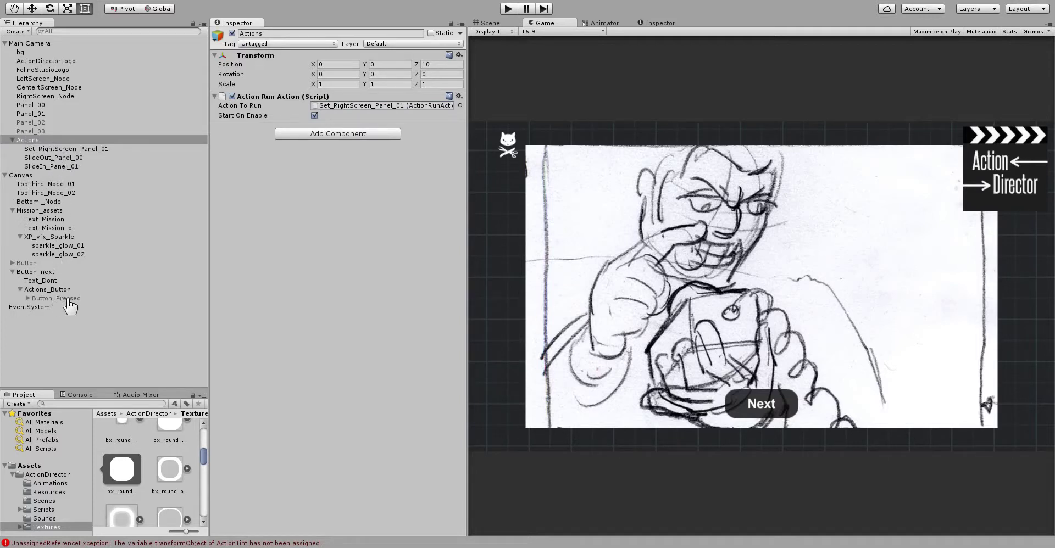
- Inspect the SlideOut_Panel_00, SlideIn_Panel_01 and Button_next settings
left_click(65, 159)
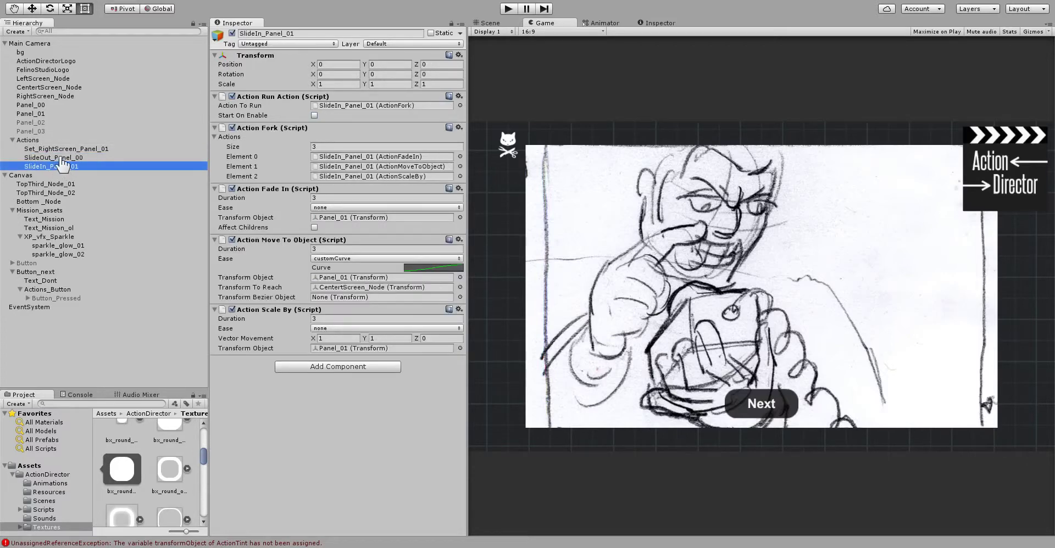
left_click(59, 168)
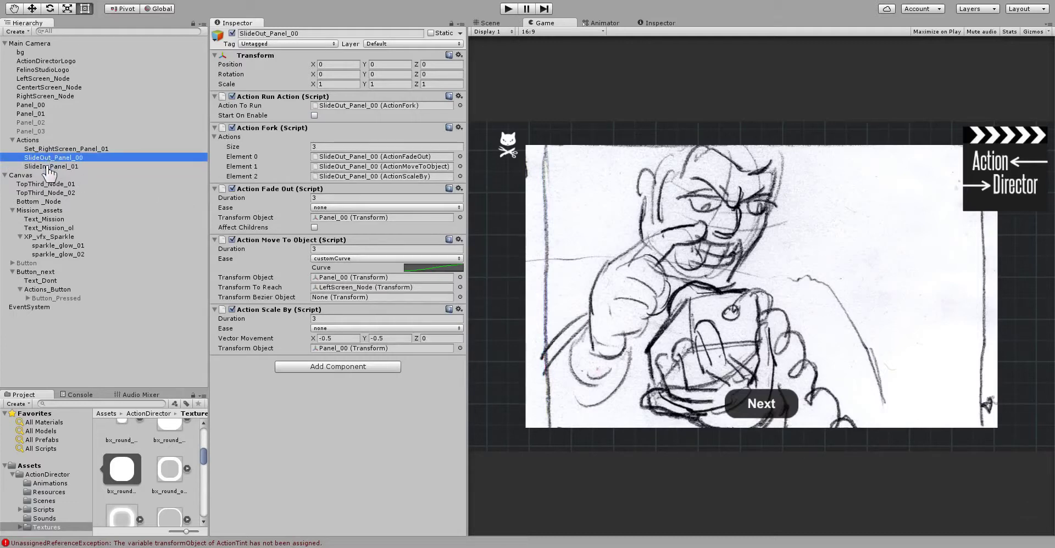
left_click(34, 272)
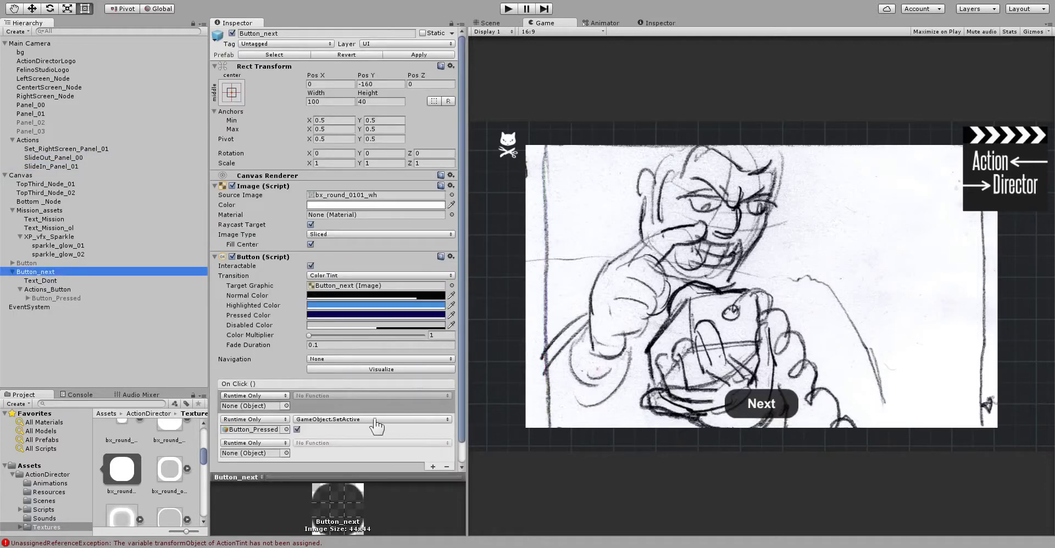
left_click_drag(461, 406, 462, 427)
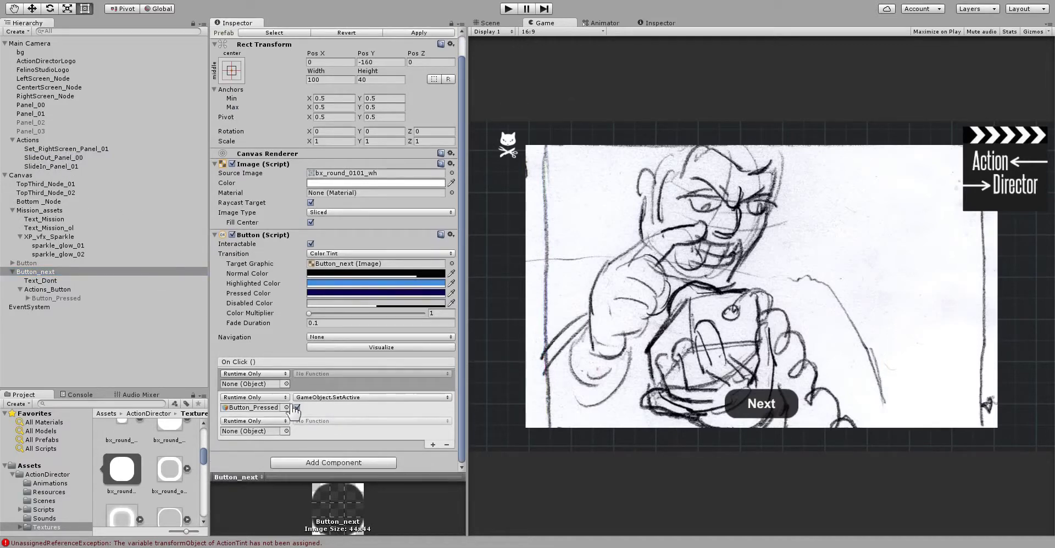
left_click(50, 158)
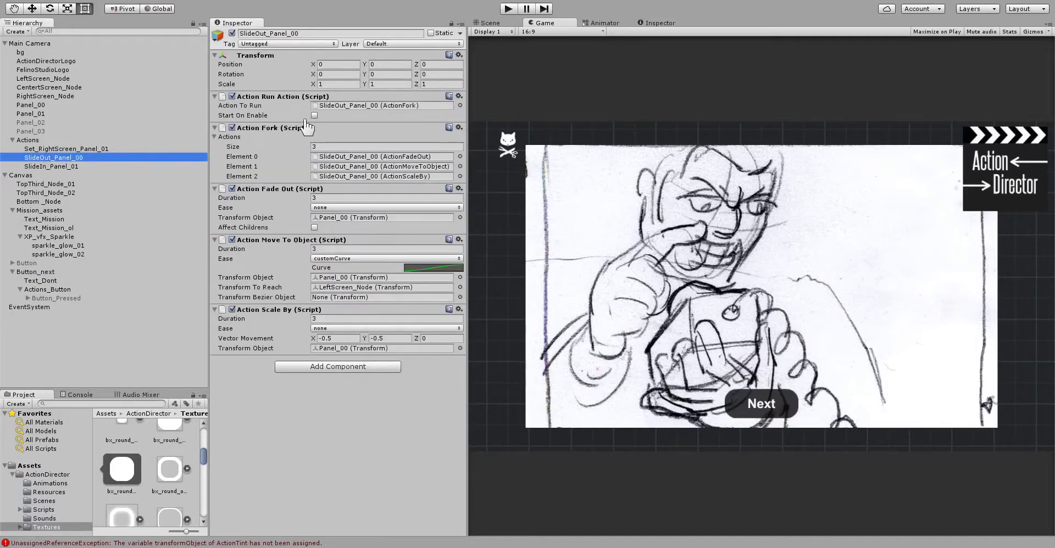
left_click(60, 167)
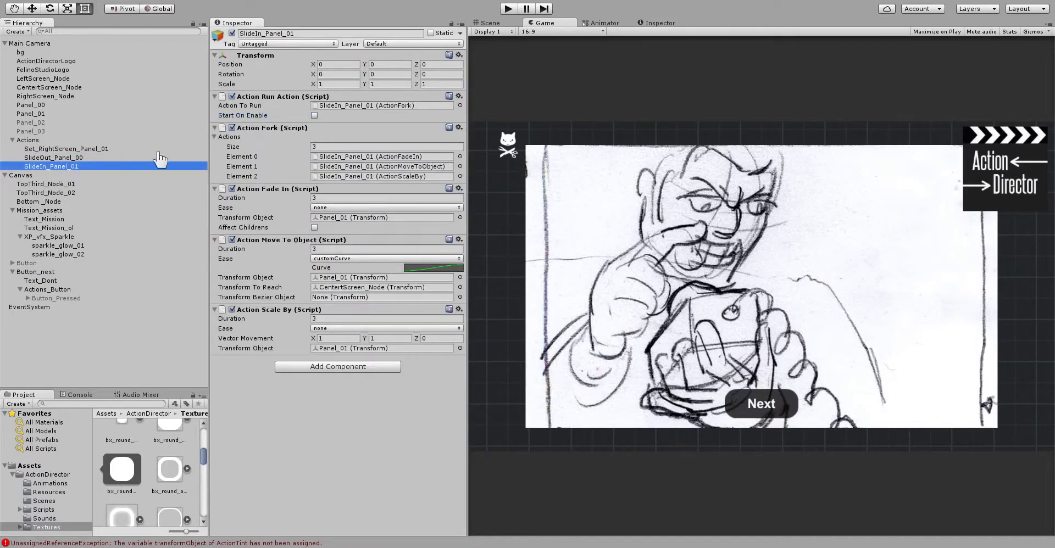
- Toggle Start On Enable on both slide actions, leaving SlideIn_Panel_01 off, then show Button_next's events
left_click(309, 118)
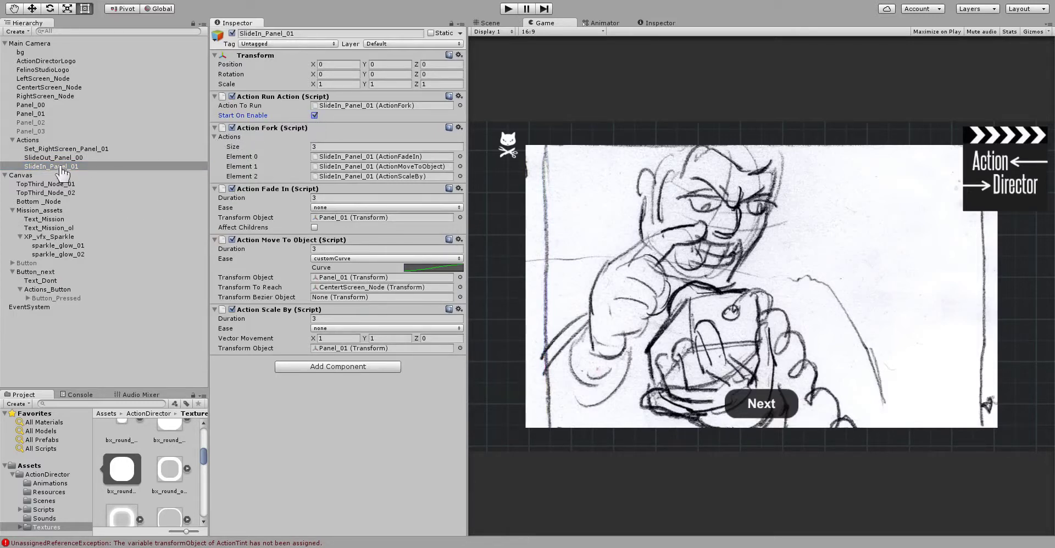
left_click(75, 158)
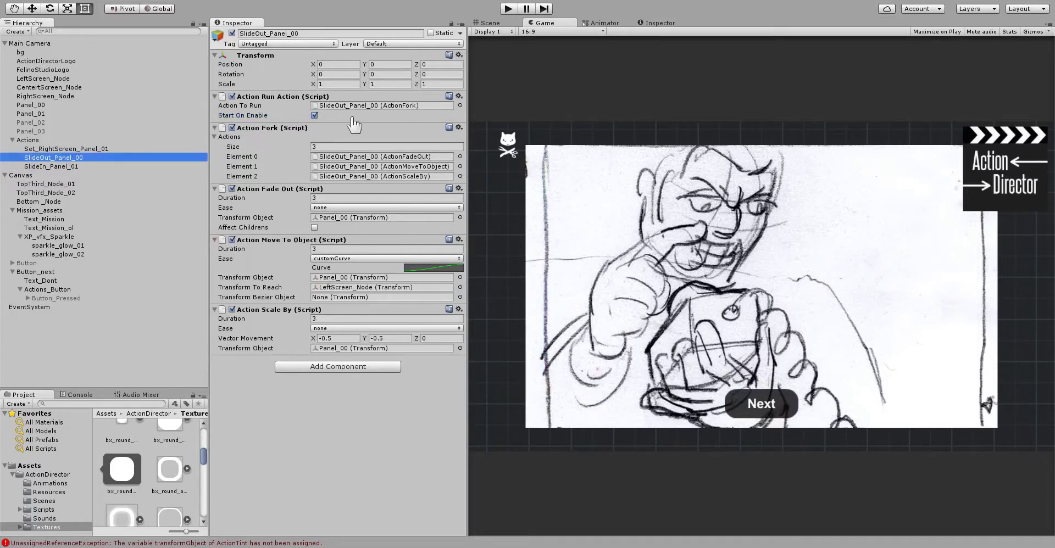
left_click(314, 116)
left_click(55, 166)
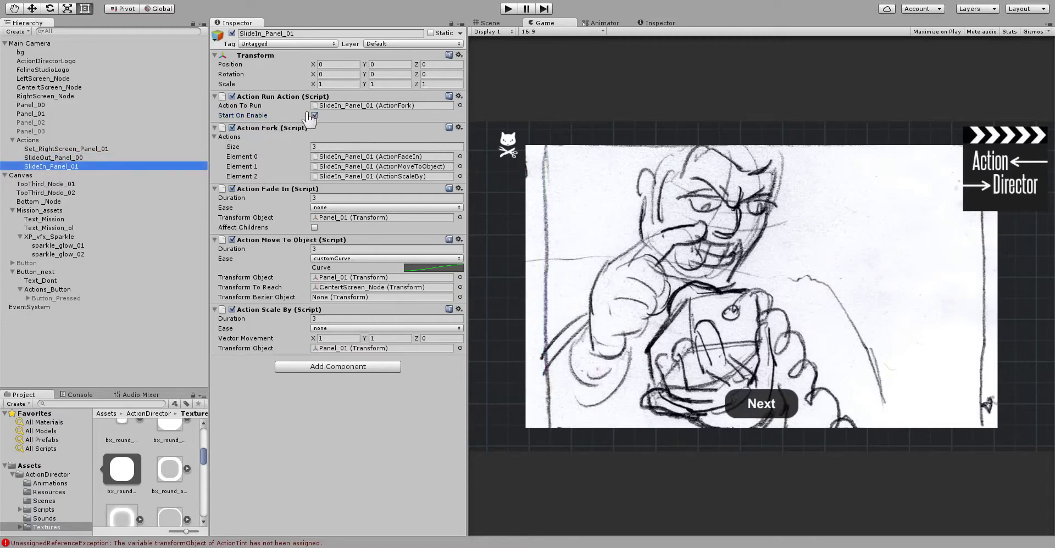
left_click(310, 133)
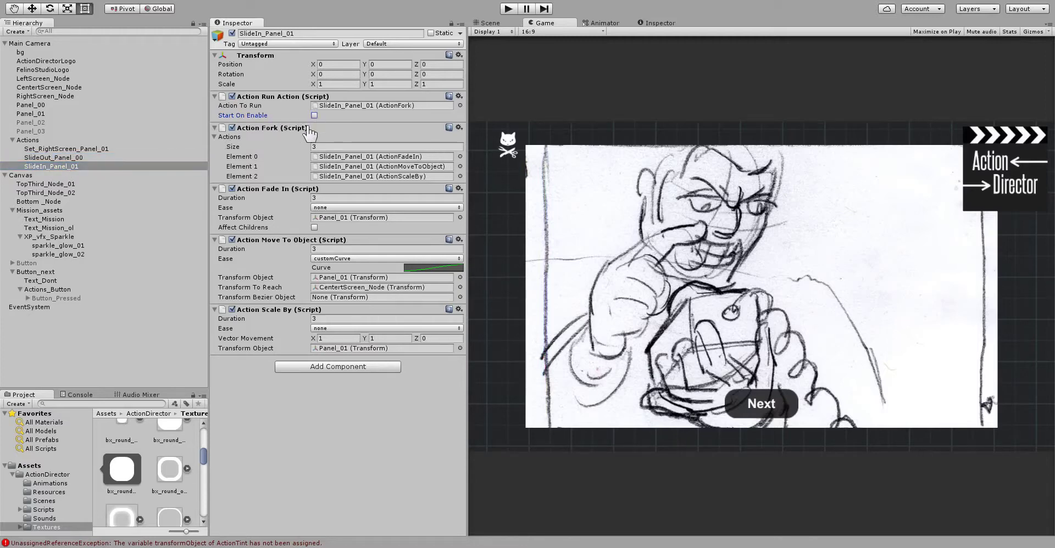
left_click(61, 247)
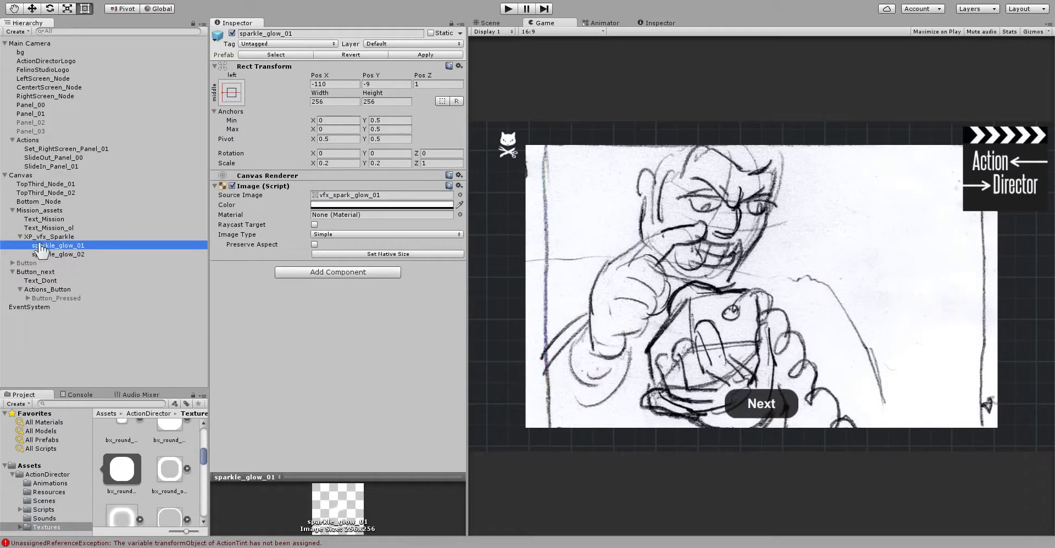
left_click(45, 272)
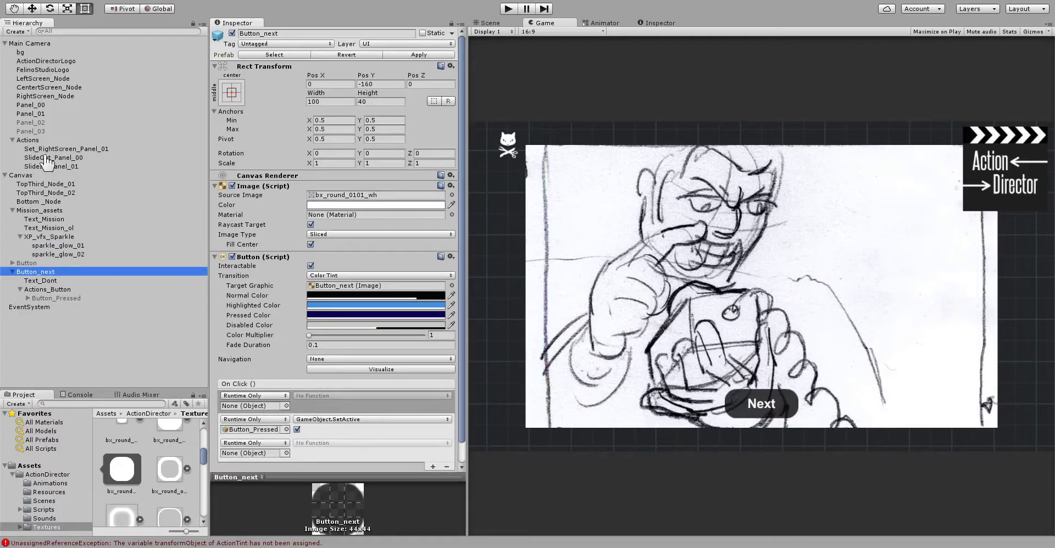
- Make the first On Click event run SlideOut_Panel_00's ActionRunAction.Run
left_click_drag(47, 158, 244, 405)
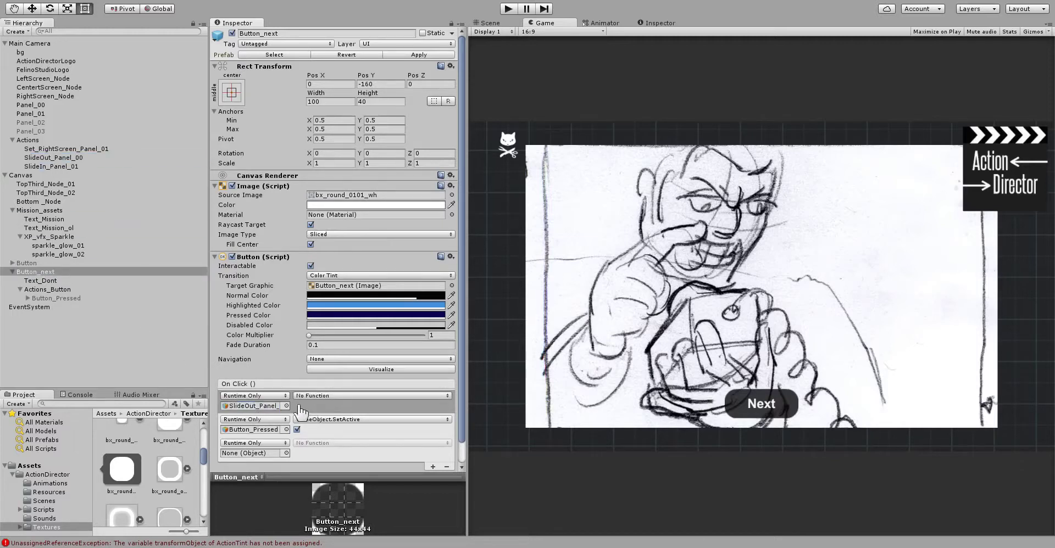
left_click(328, 397)
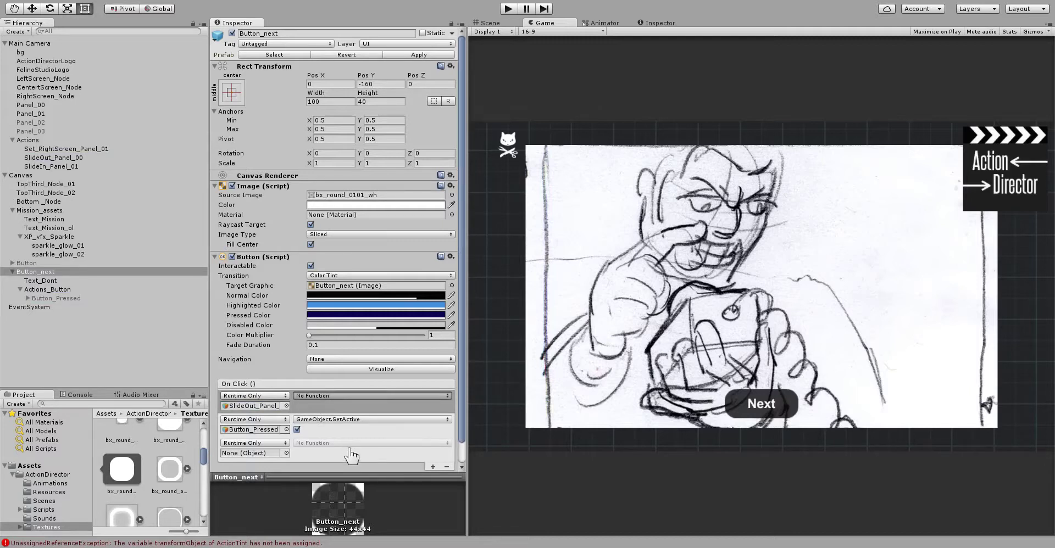
left_click(235, 383)
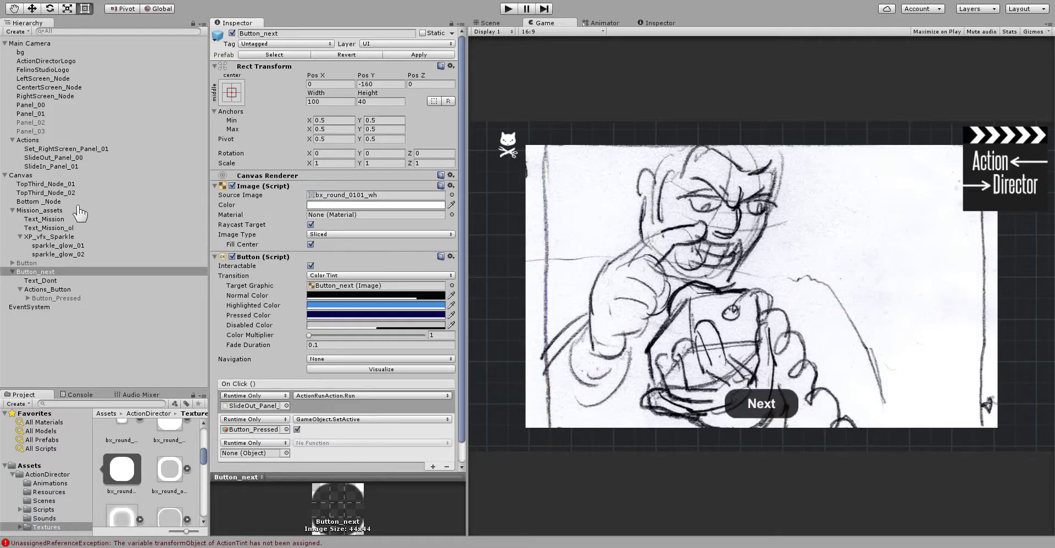
- Replace the Button_Pressed event with a second click event targeting SlideIn_Panel_01
left_click_drag(52, 167, 248, 430)
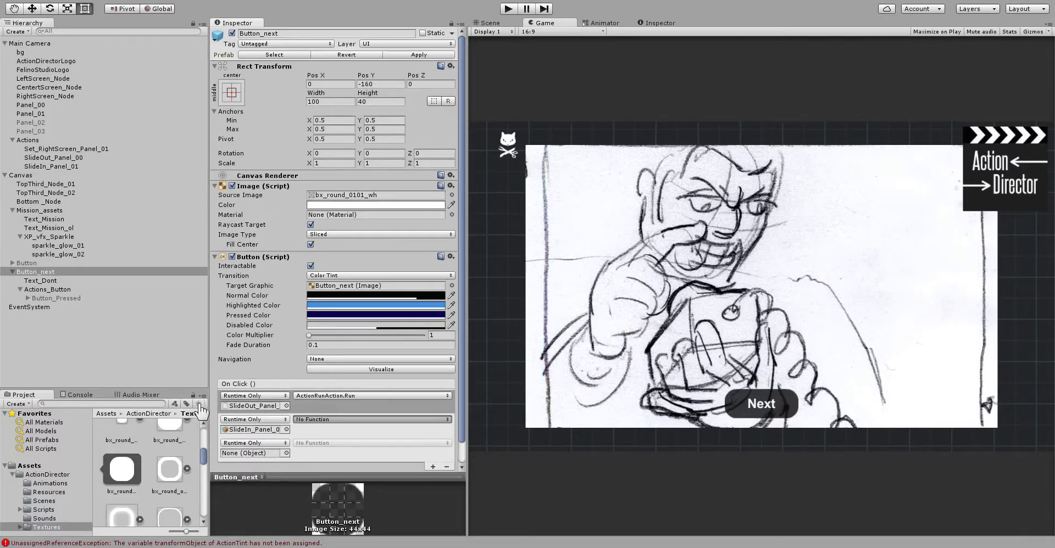
left_click(446, 466)
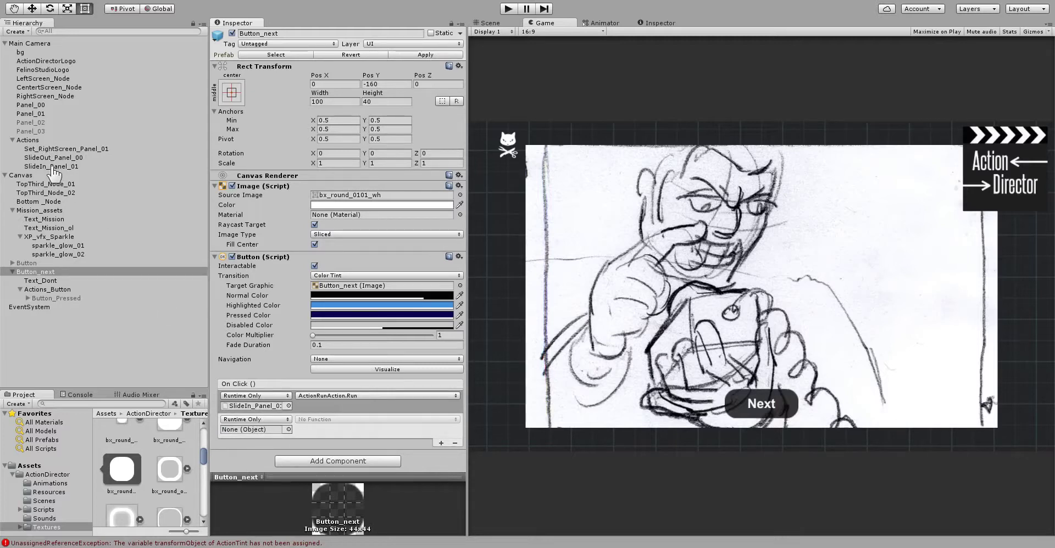
left_click_drag(54, 174, 250, 430)
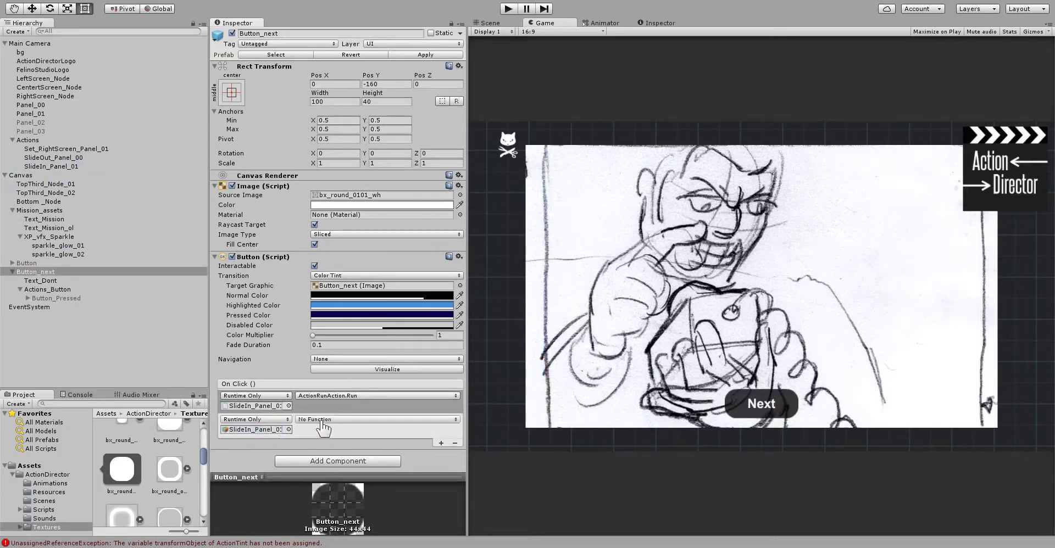
left_click(323, 421)
left_click(508, 9)
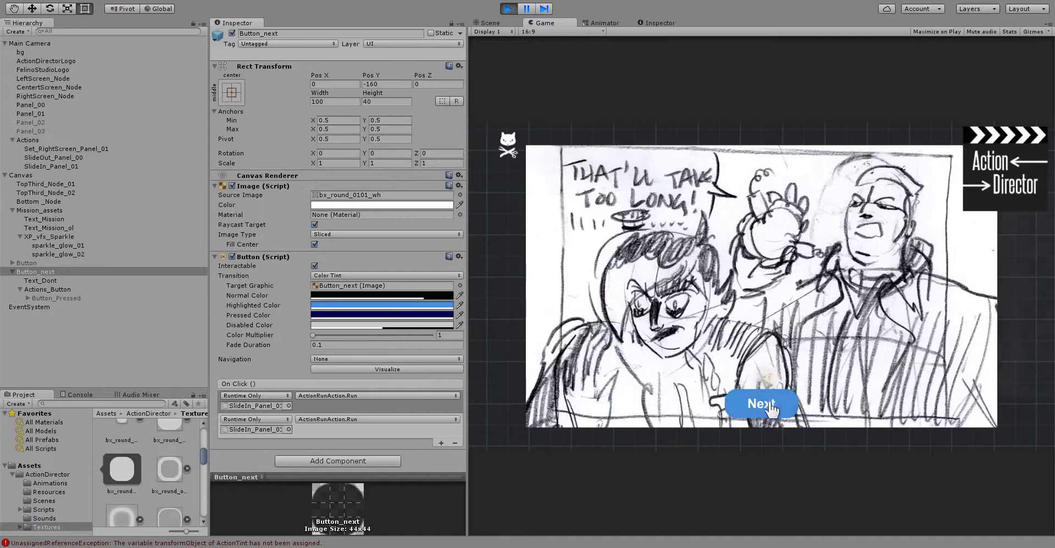
left_click(772, 409)
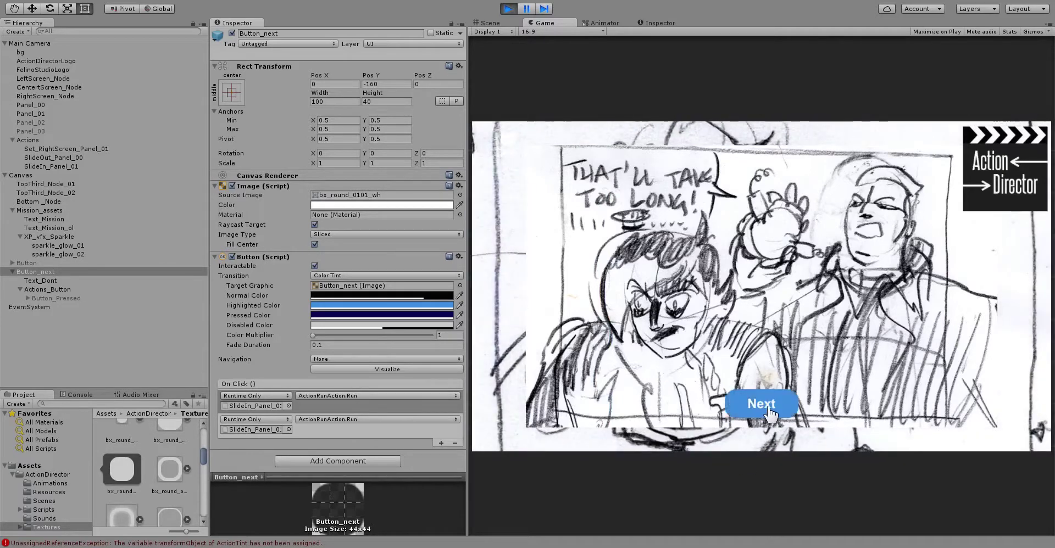
left_click(508, 9)
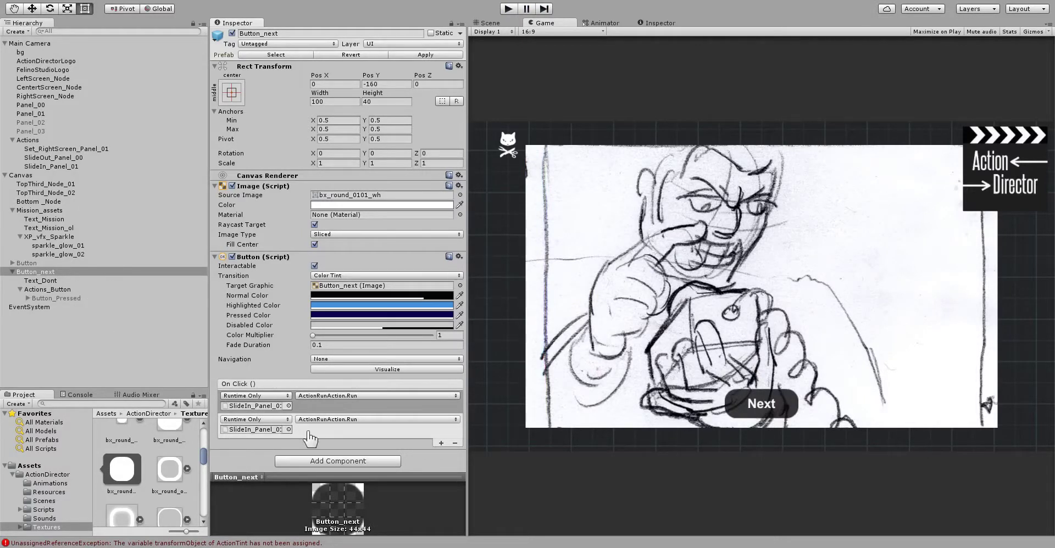
- Set the first click event to SlideOut_Panel_00 with ActionRunAction.Run, then enter Play mode
left_click(266, 407)
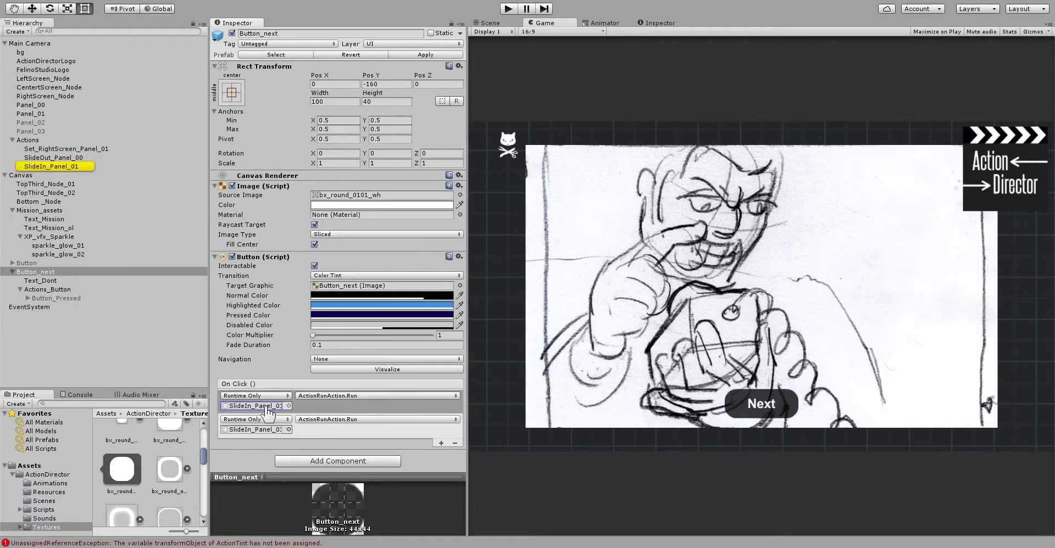
left_click(263, 432)
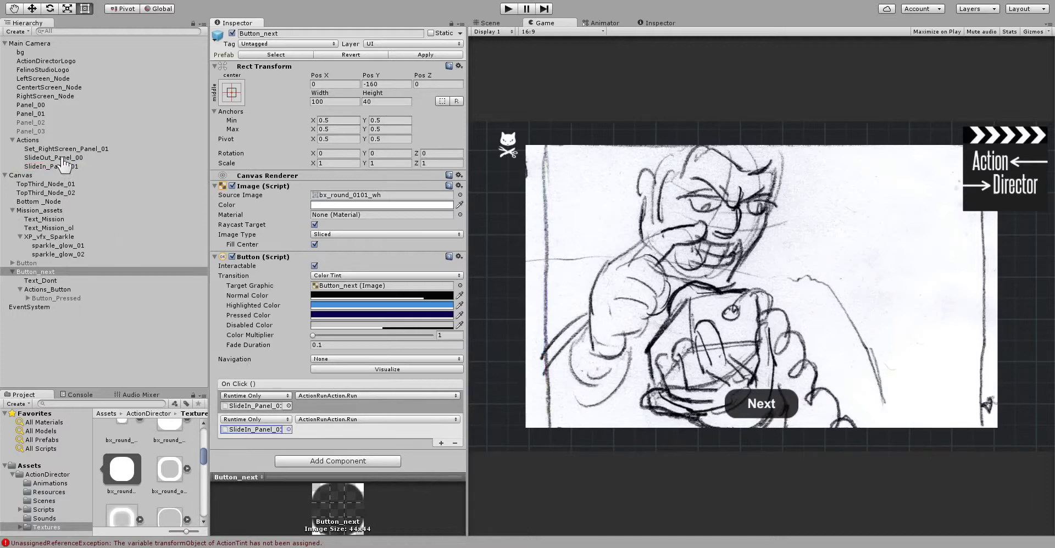
left_click_drag(62, 160, 258, 405)
left_click(328, 398)
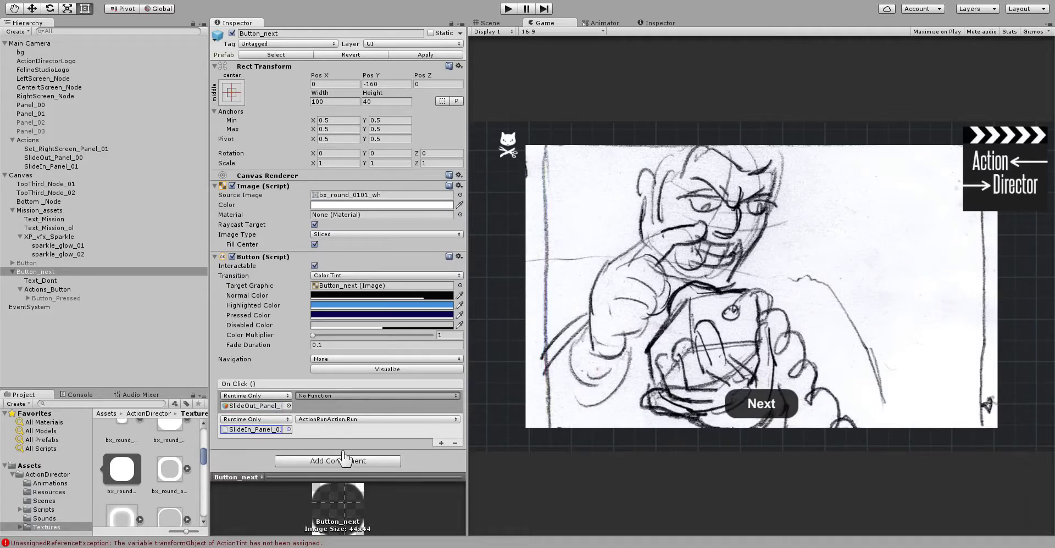
left_click(203, 384)
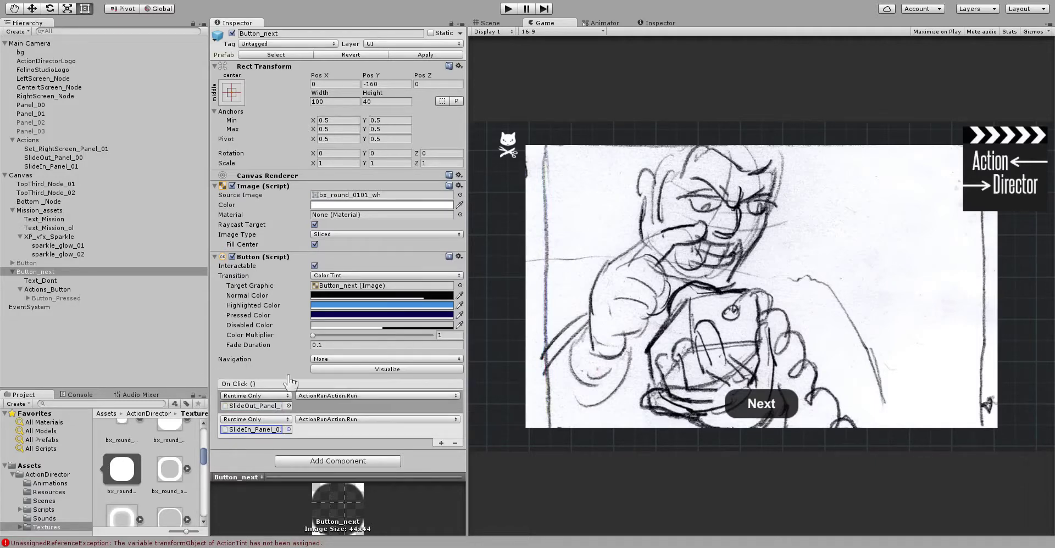
left_click(508, 9)
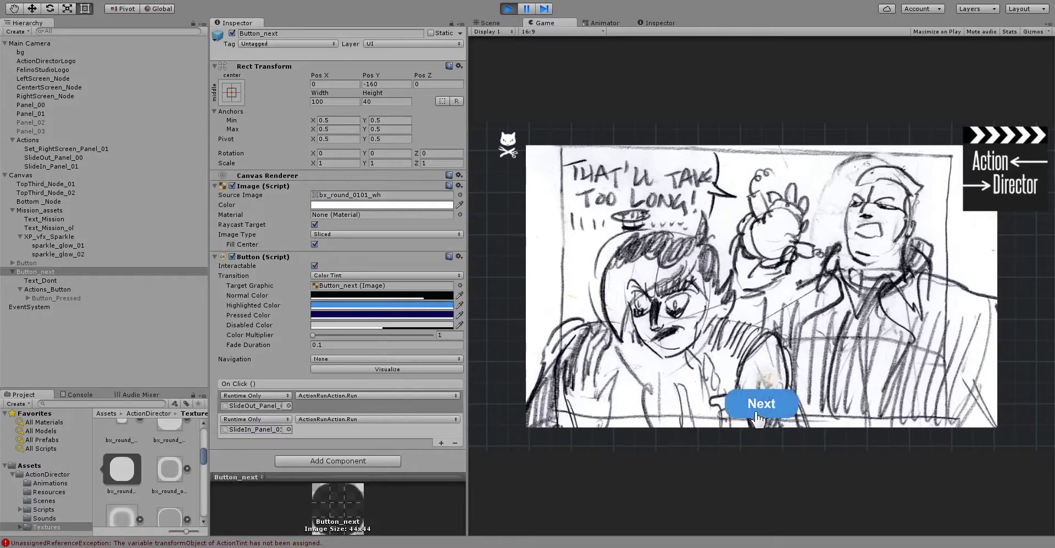
- Trigger the Next button's panel slide transition in the Game view, then exit Play mode
left_click(750, 413)
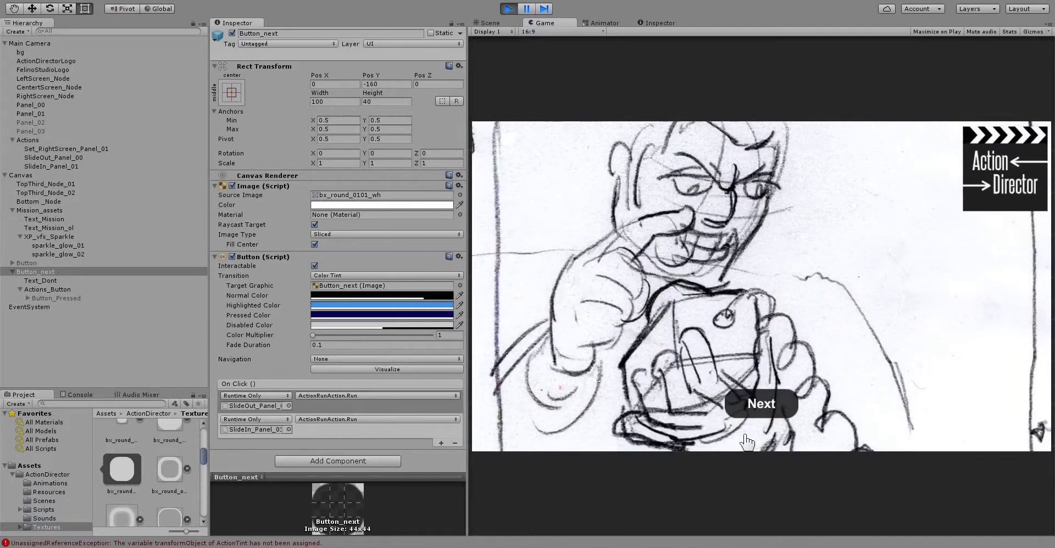
left_click(508, 9)
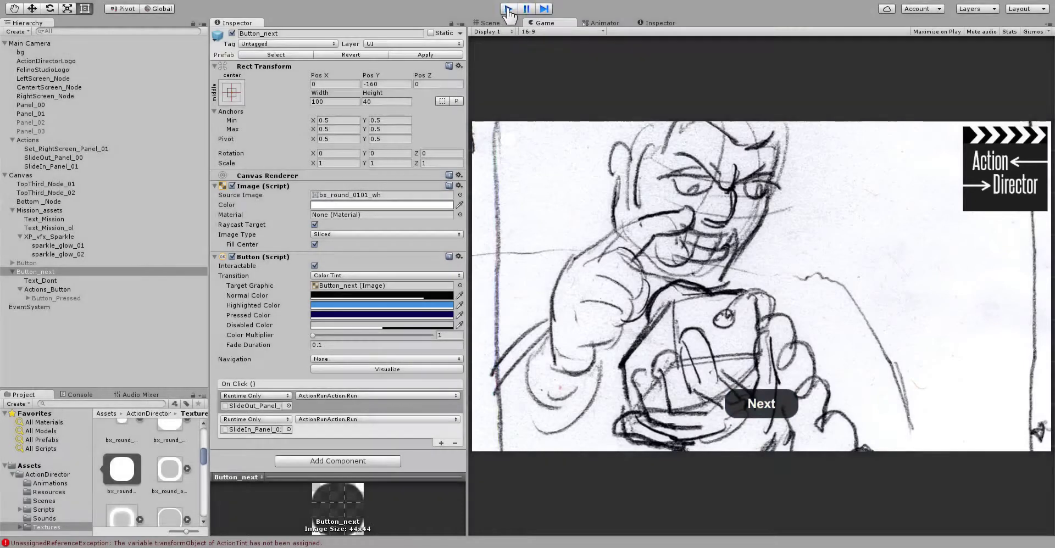